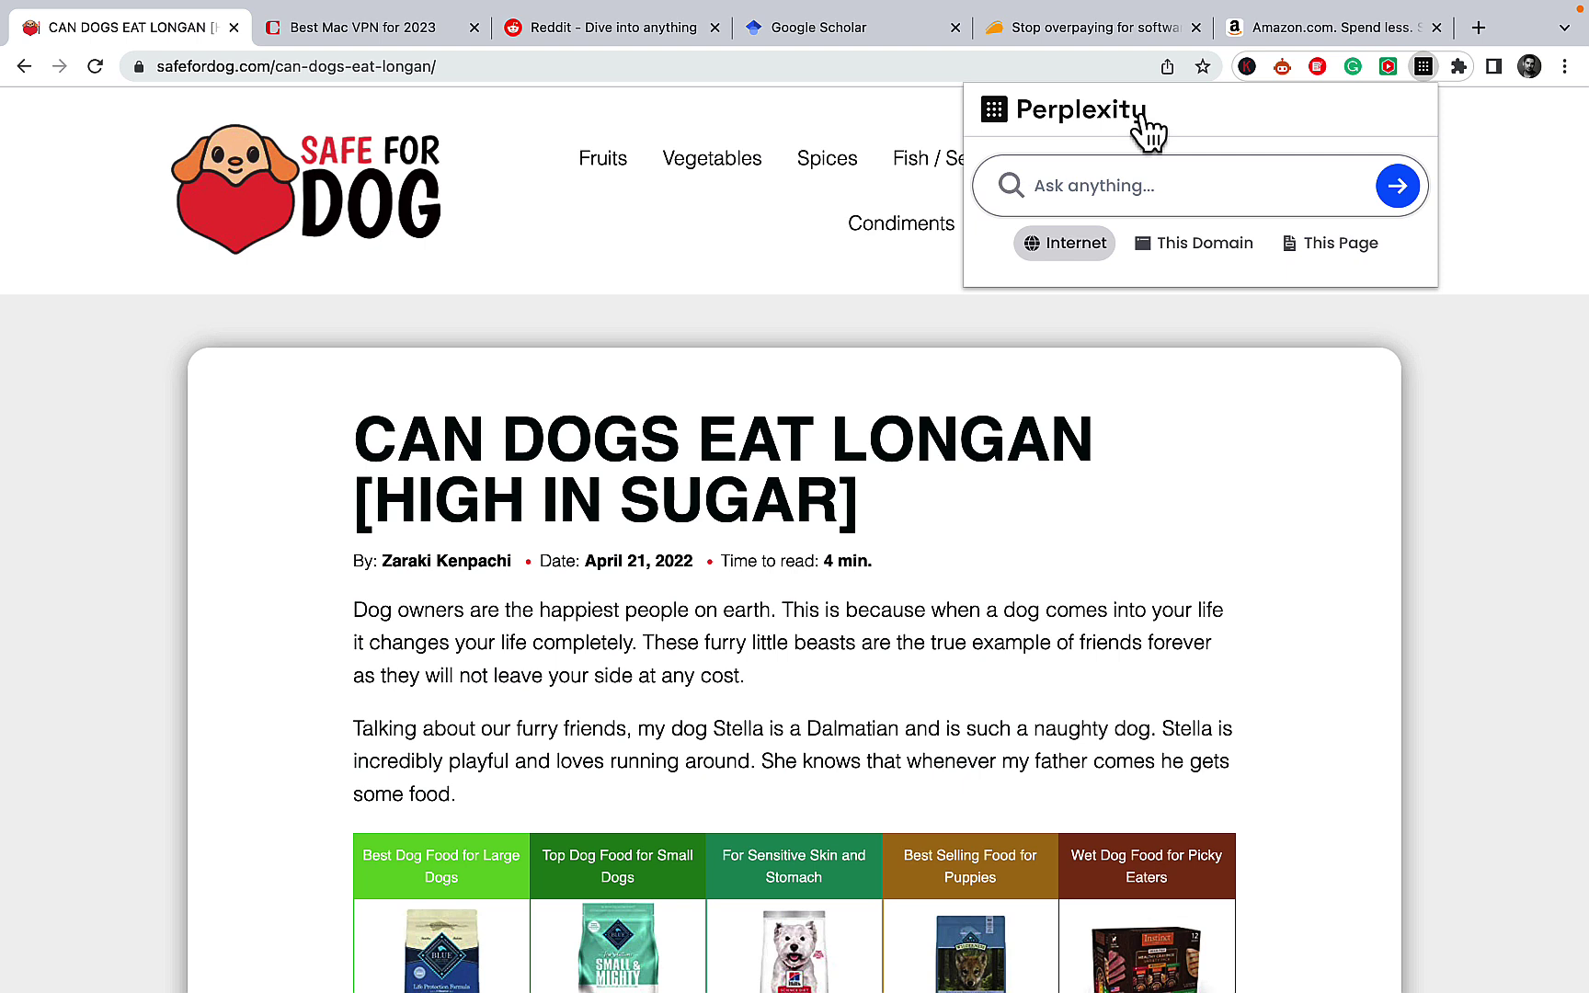
{"action": "left_click", "coordinate": [237, 254]}
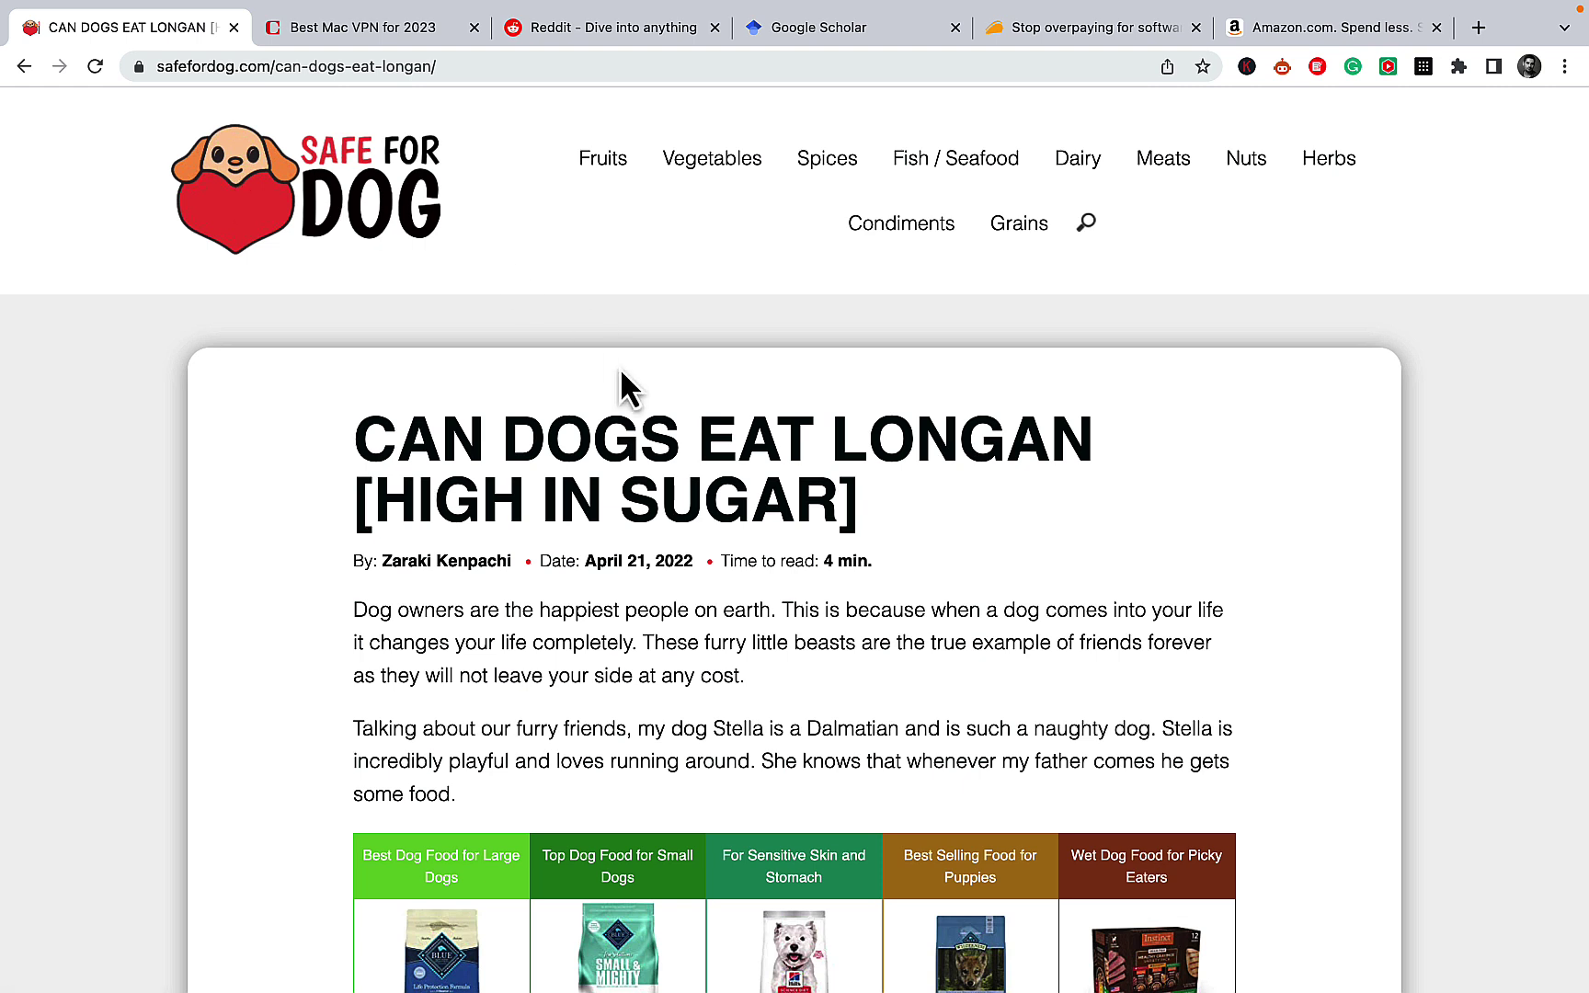
{"action": "left_click", "coordinate": [1317, 66]}
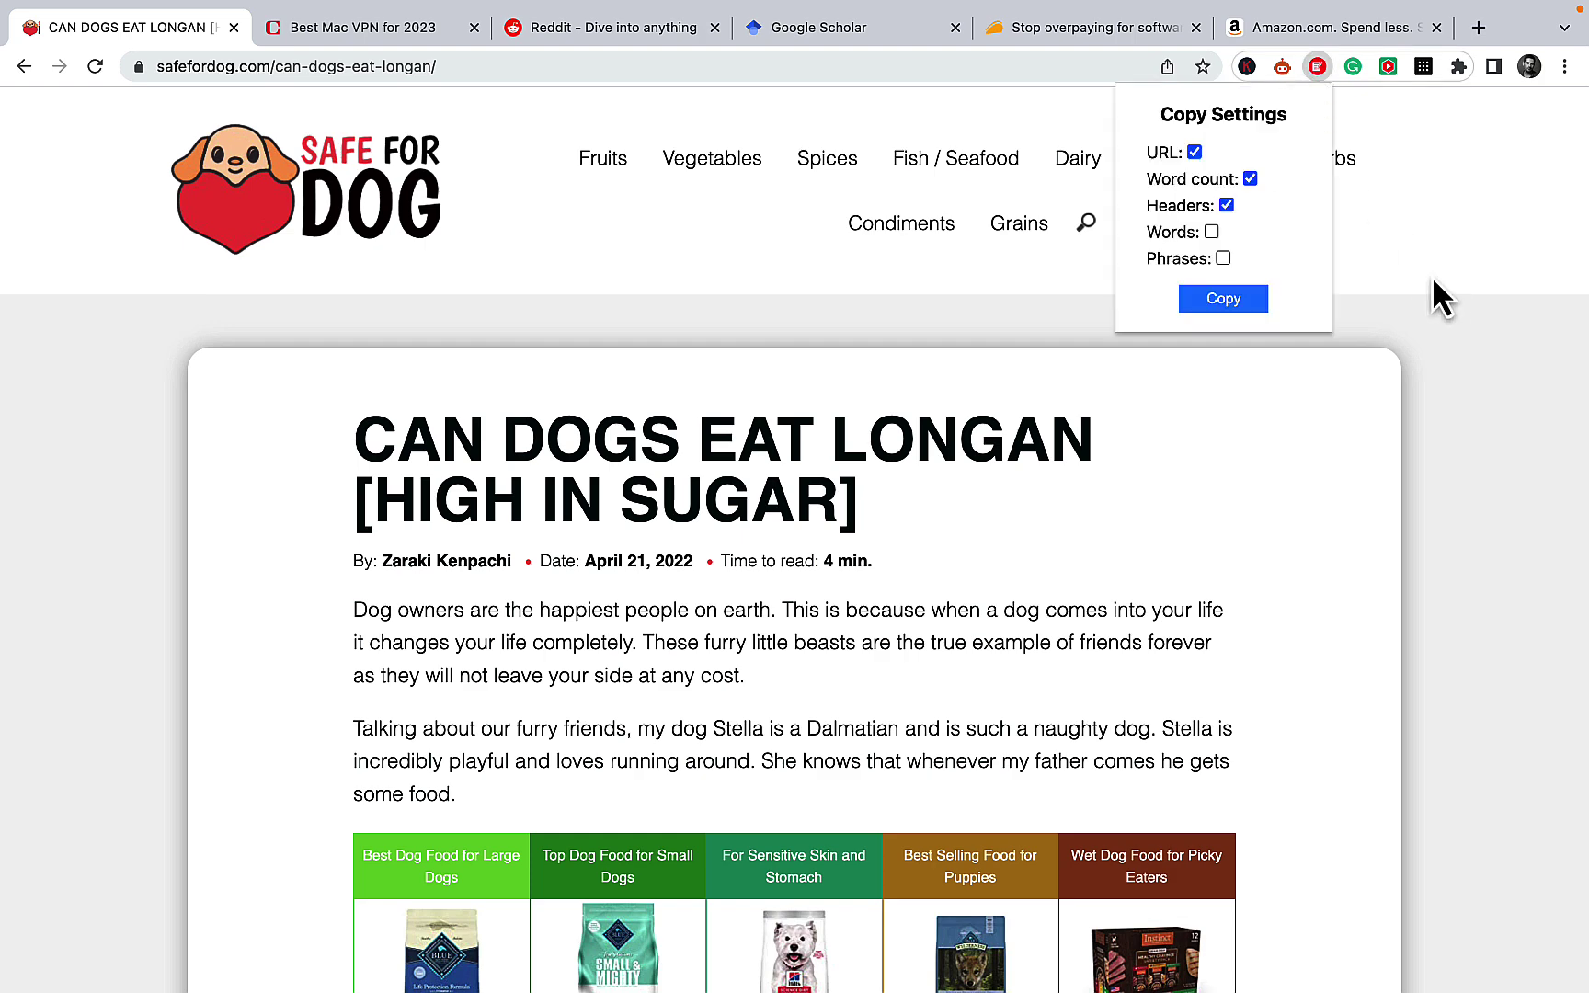
{"action": "left_click", "coordinate": [1467, 329]}
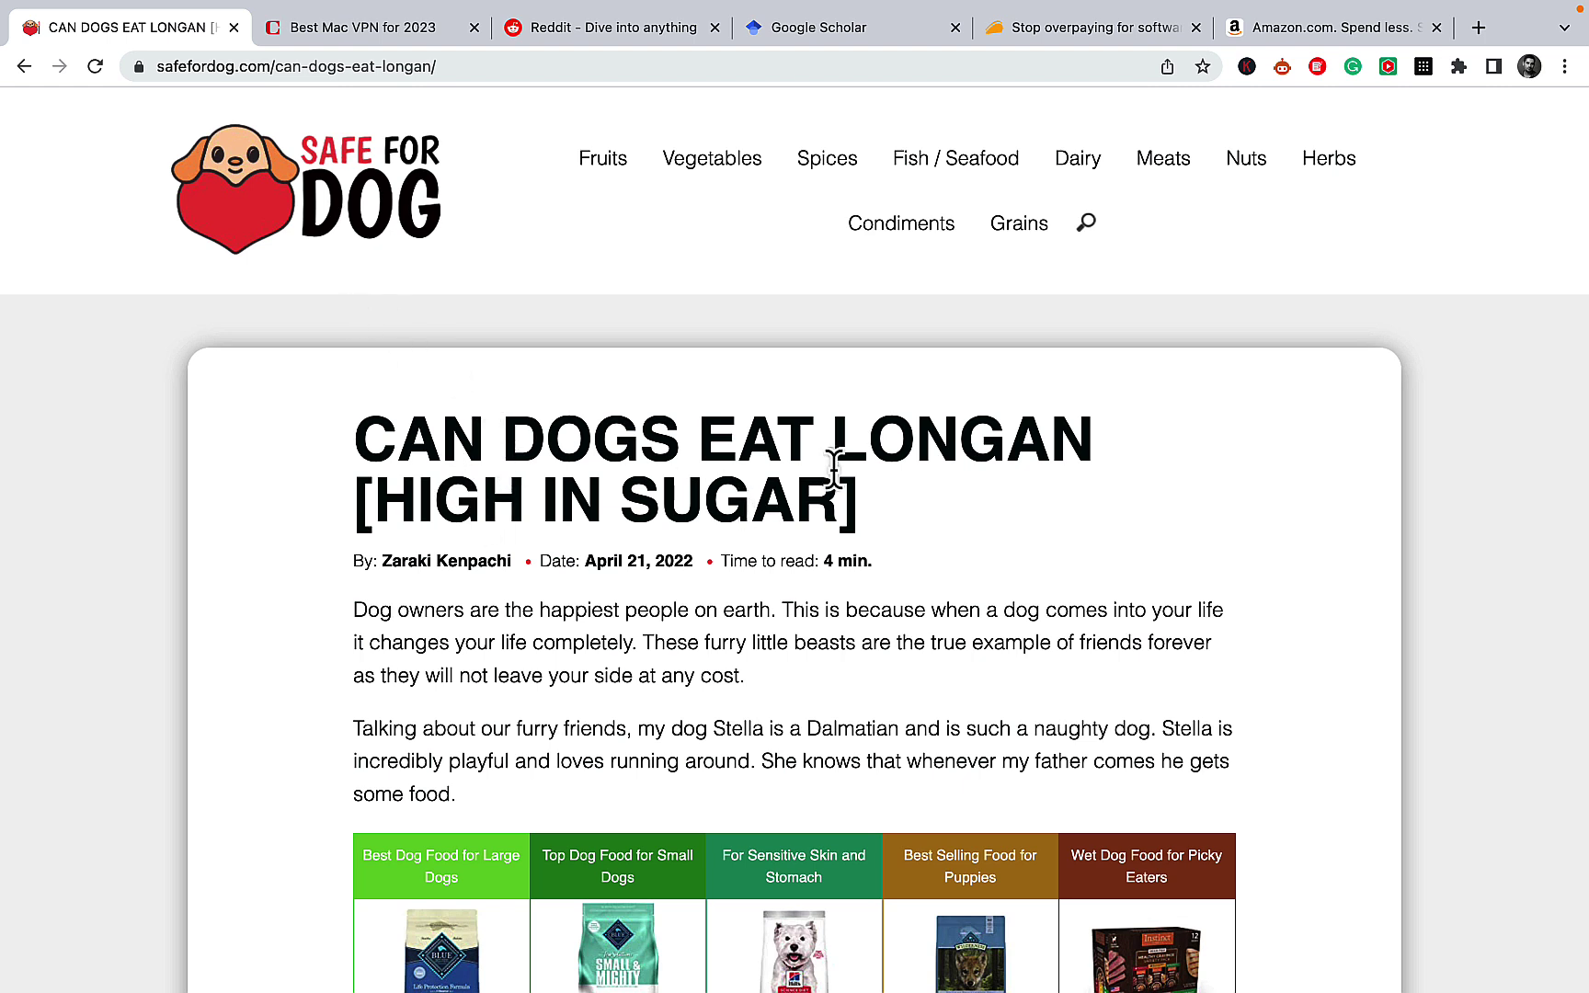
Ask Perplexity to 'write an article outline' using only the current page
{"action": "left_click", "coordinate": [1424, 72]}
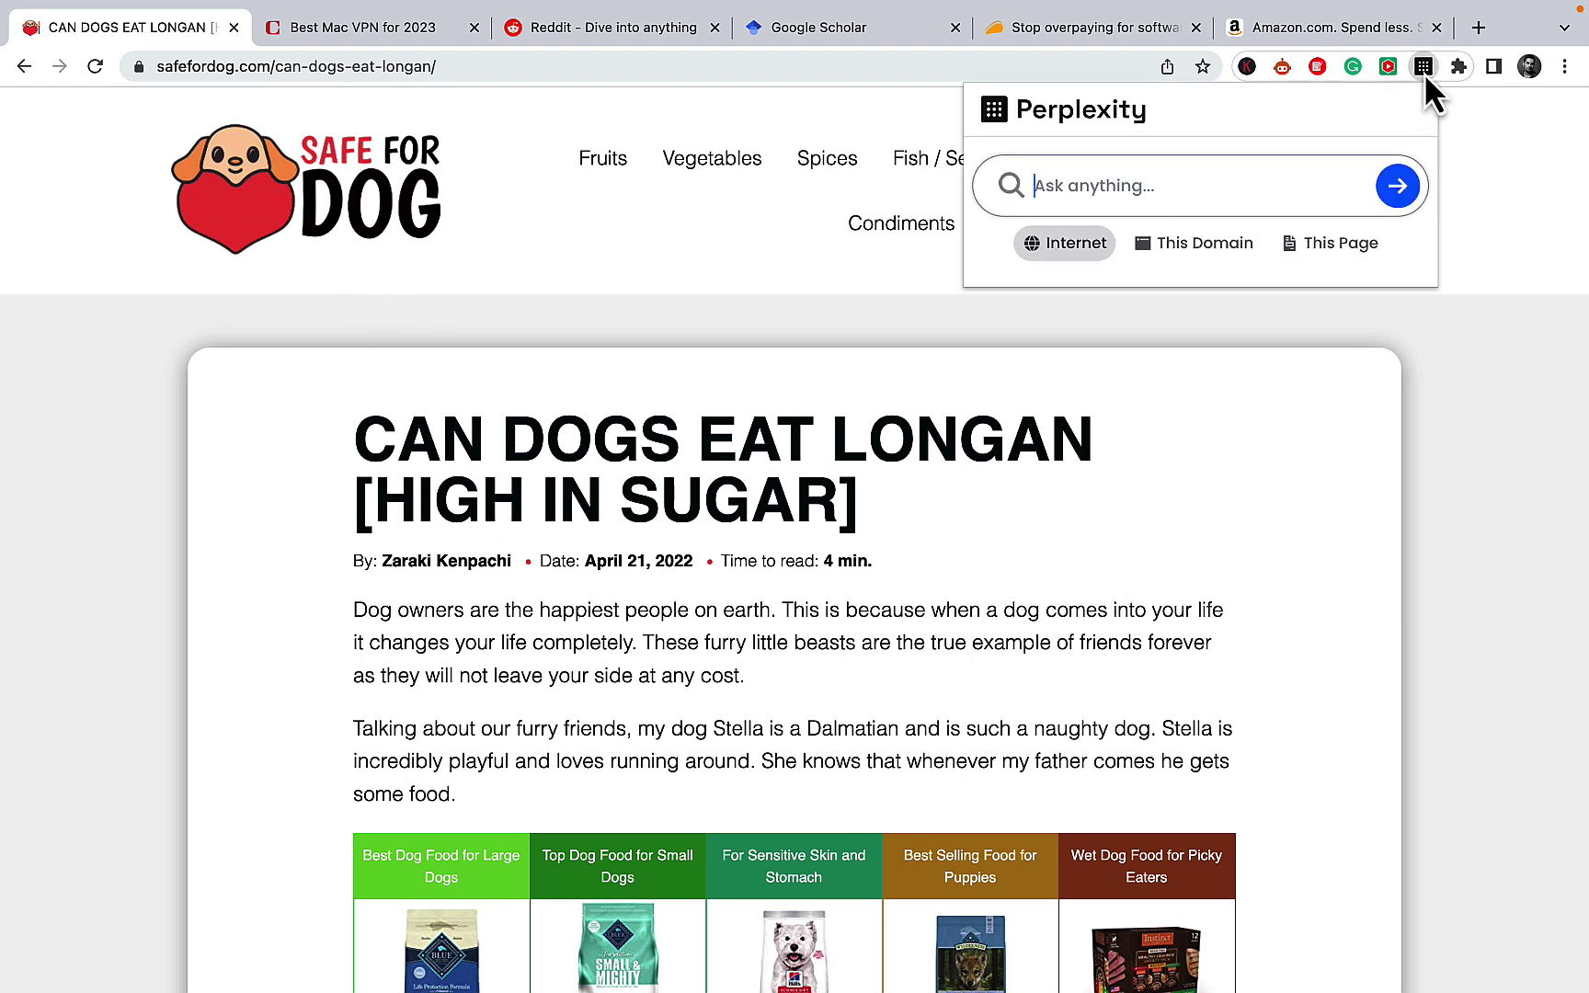
{"action": "left_click", "coordinate": [1339, 266]}
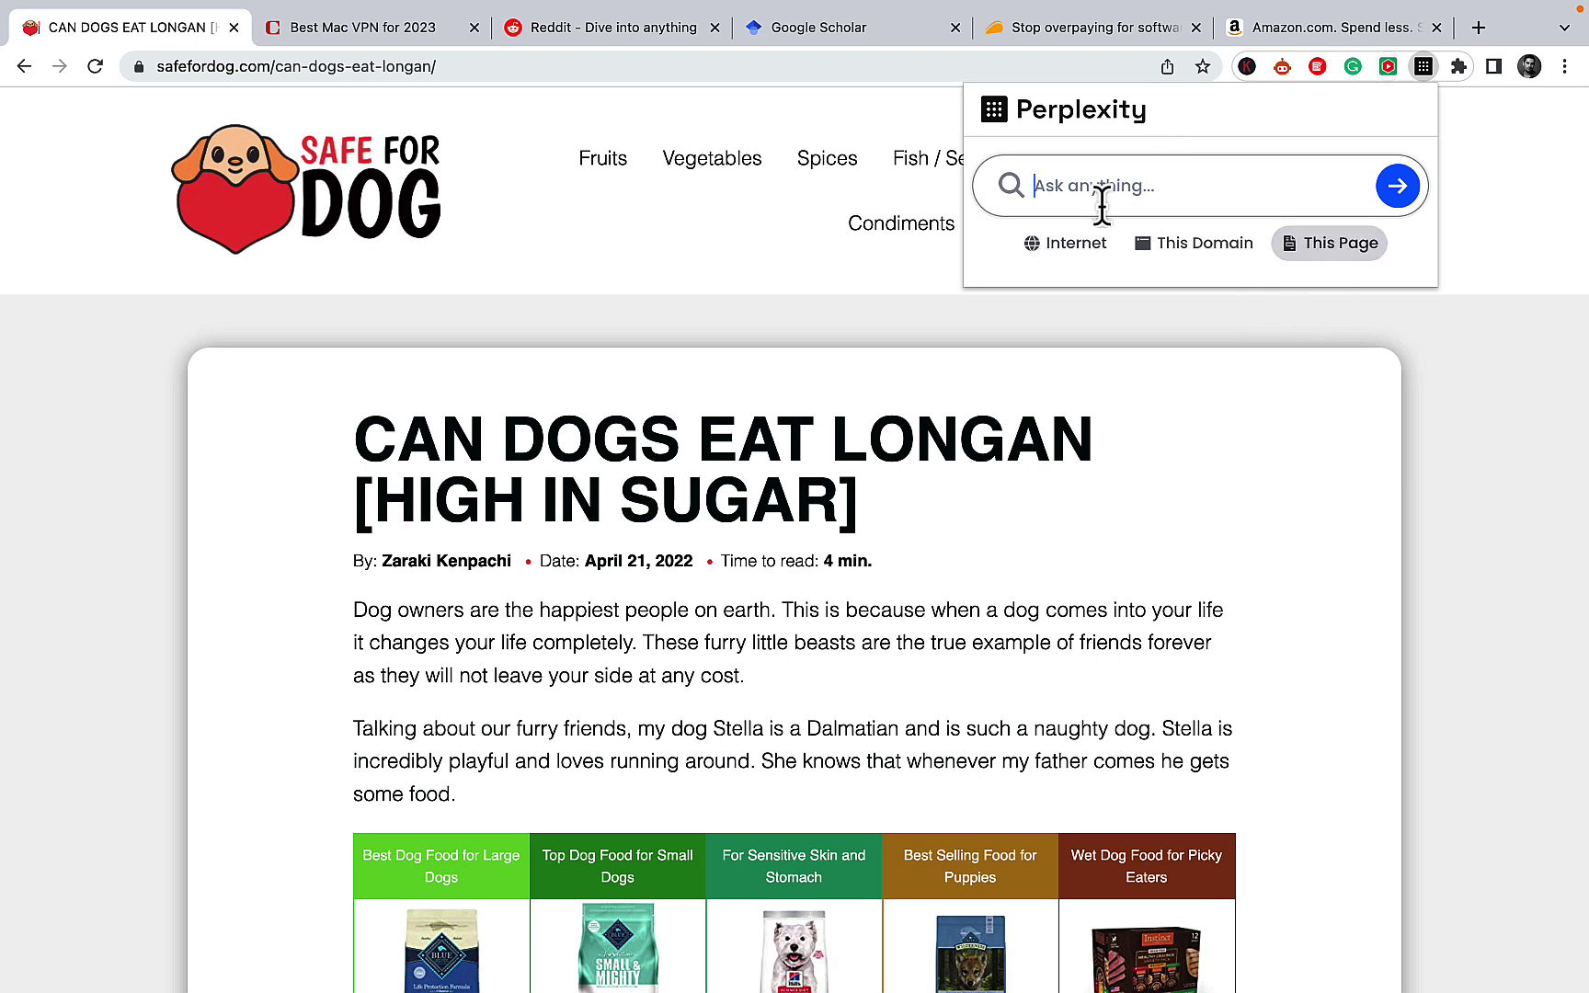
{"action": "type", "text": "write an article outline"}
{"action": "key", "text": "Return"}
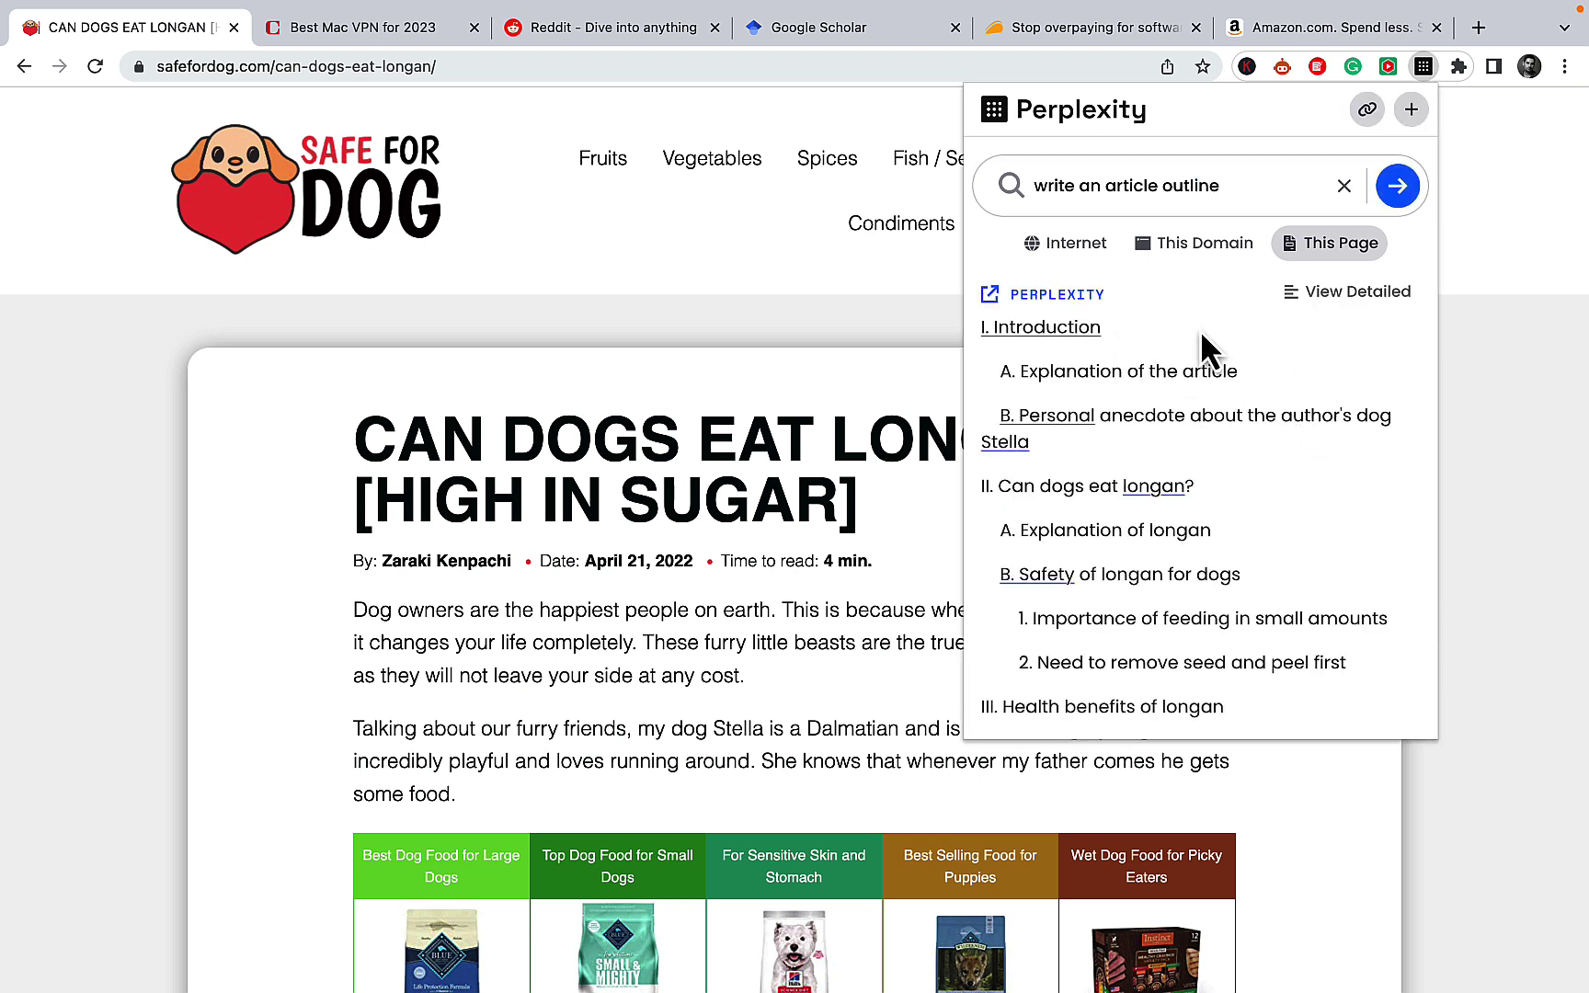
Read through the eight-section longan article outline, then close the popup
{"action": "scroll", "coordinate": [1305, 419], "scroll_direction": "down", "scroll_amount": 2}
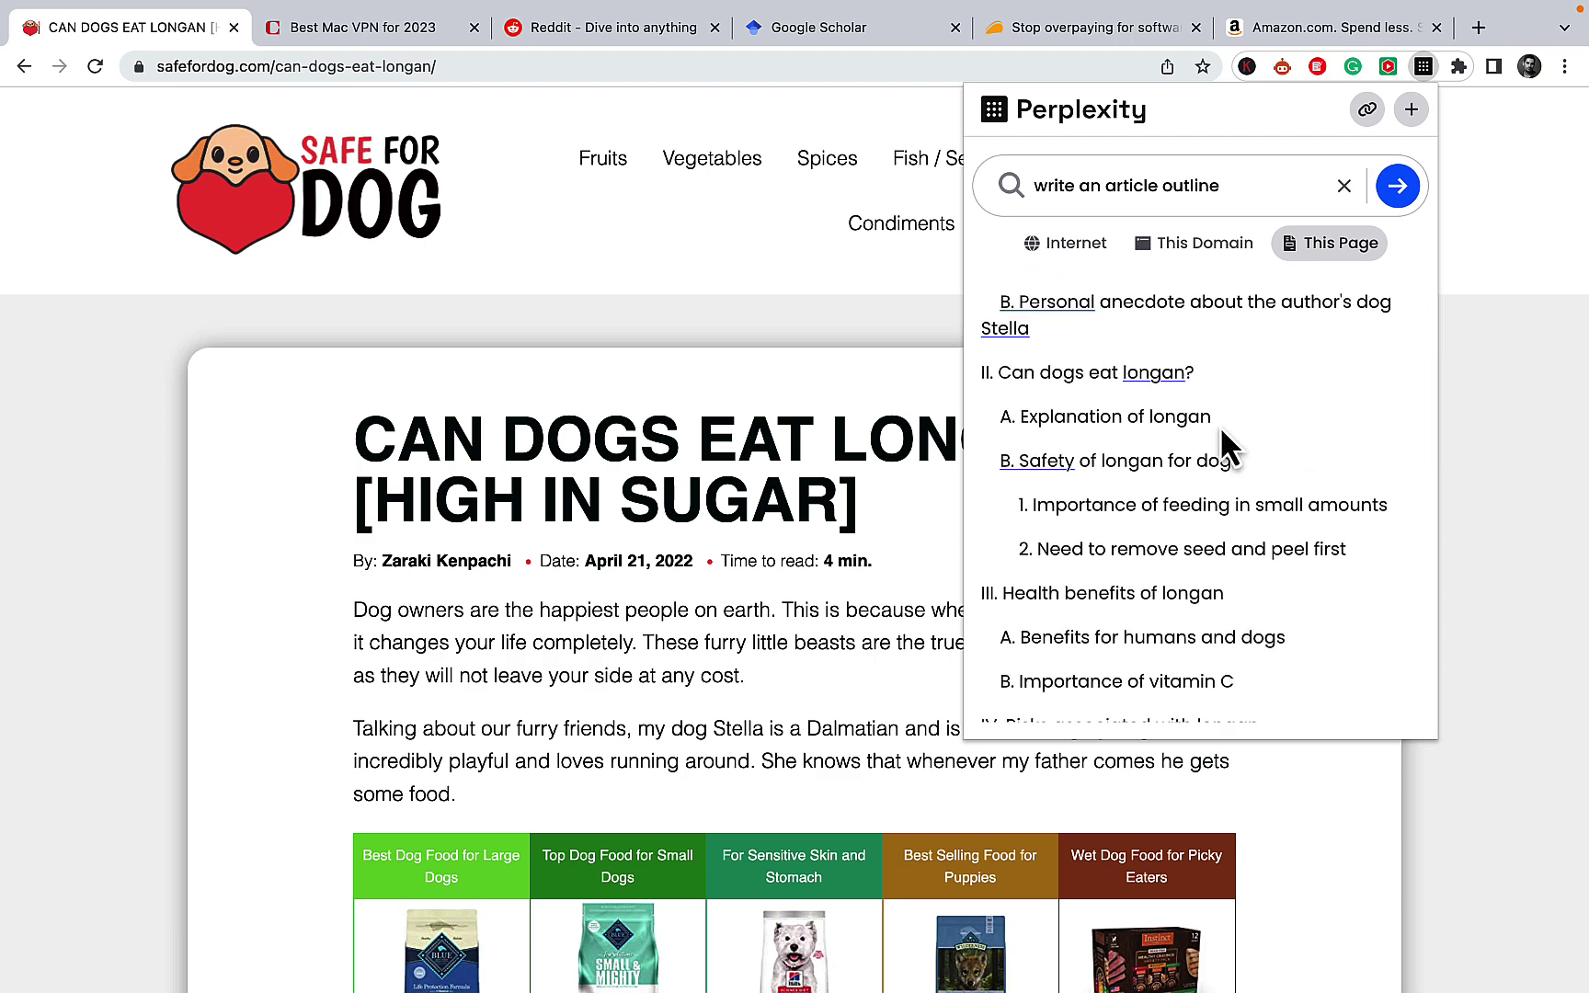
{"action": "scroll", "coordinate": [1252, 425], "scroll_direction": "down", "scroll_amount": 4}
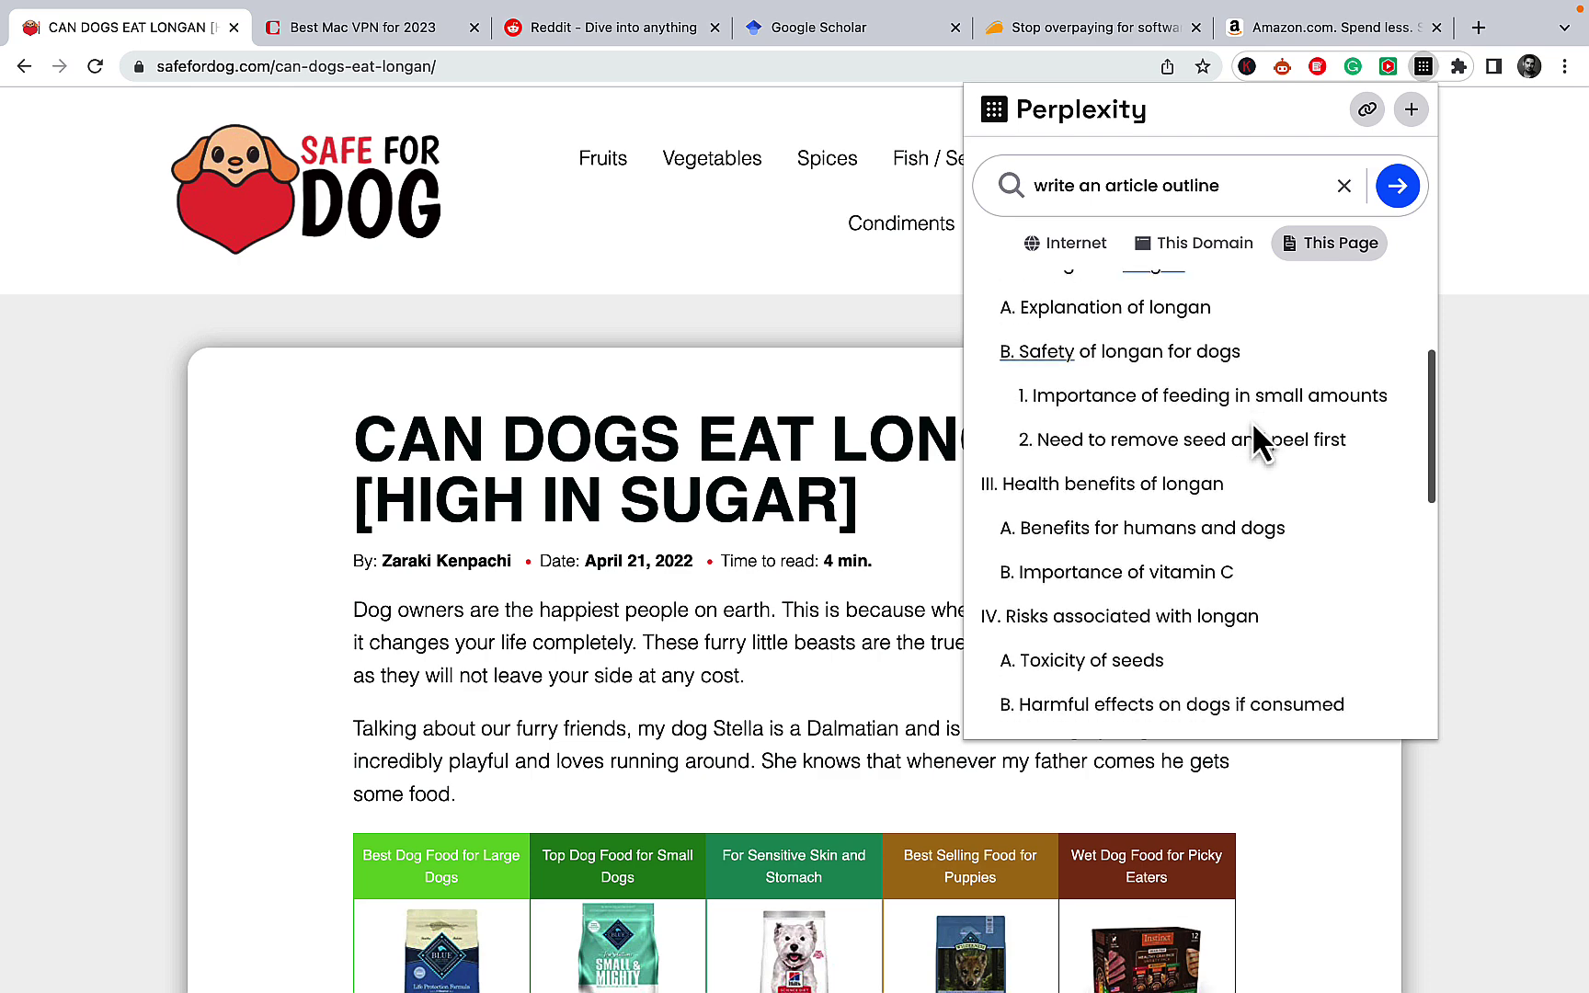
{"action": "scroll", "coordinate": [1217, 547], "scroll_direction": "down", "scroll_amount": 4}
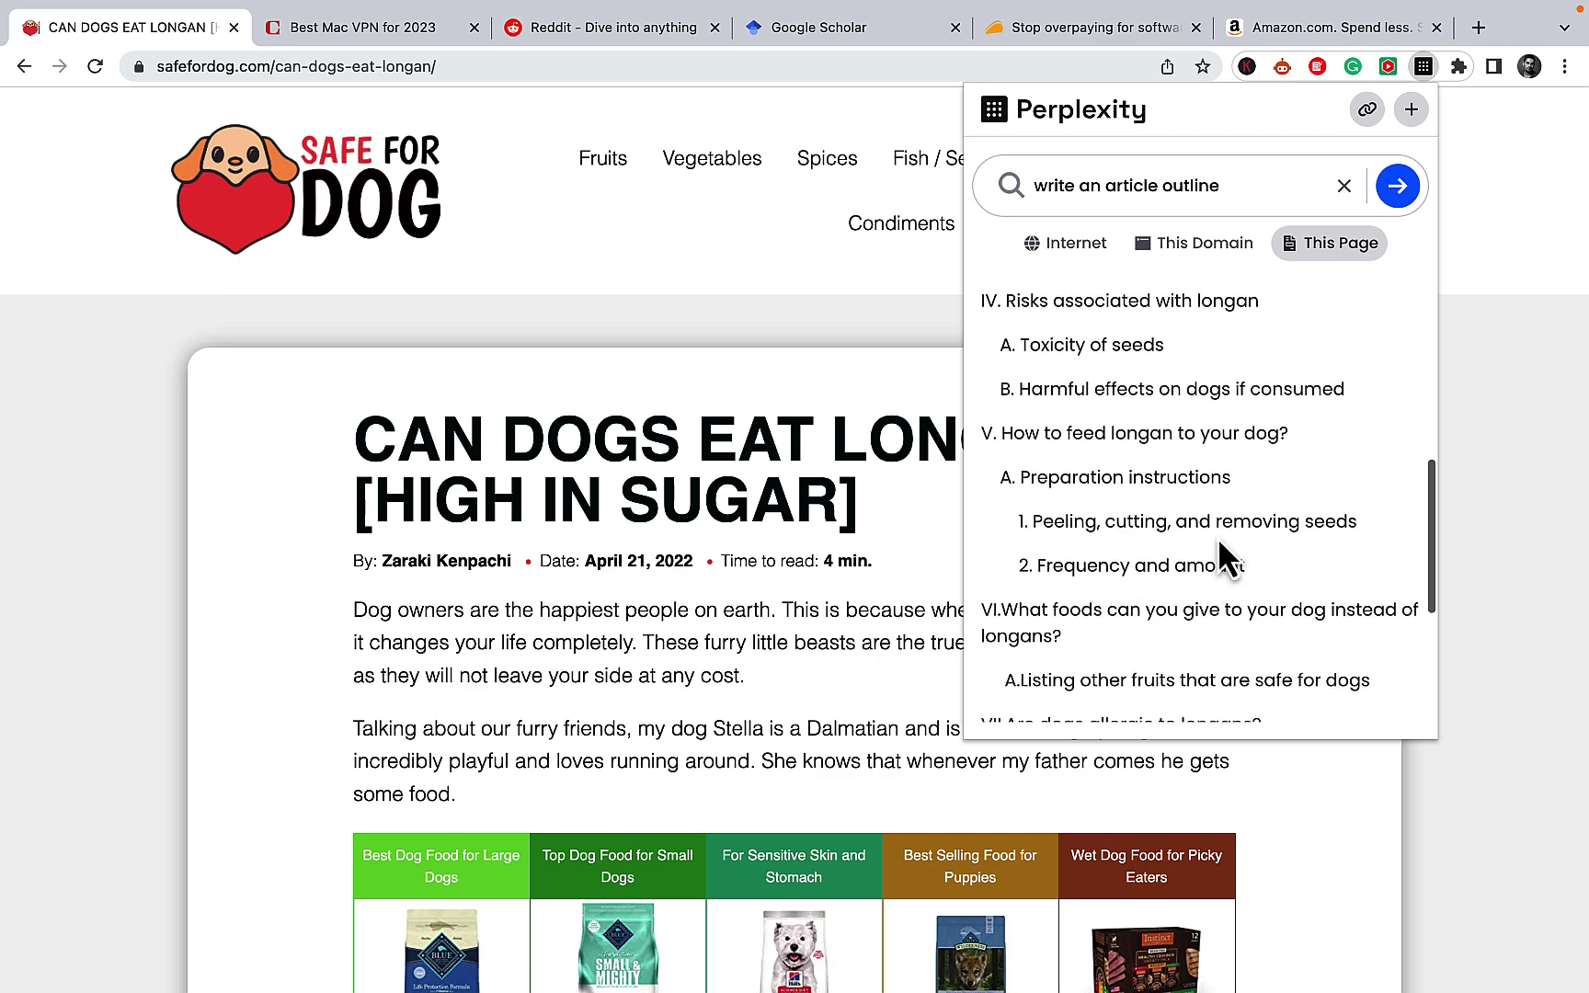
{"action": "scroll", "coordinate": [1218, 538], "scroll_direction": "down", "scroll_amount": 4}
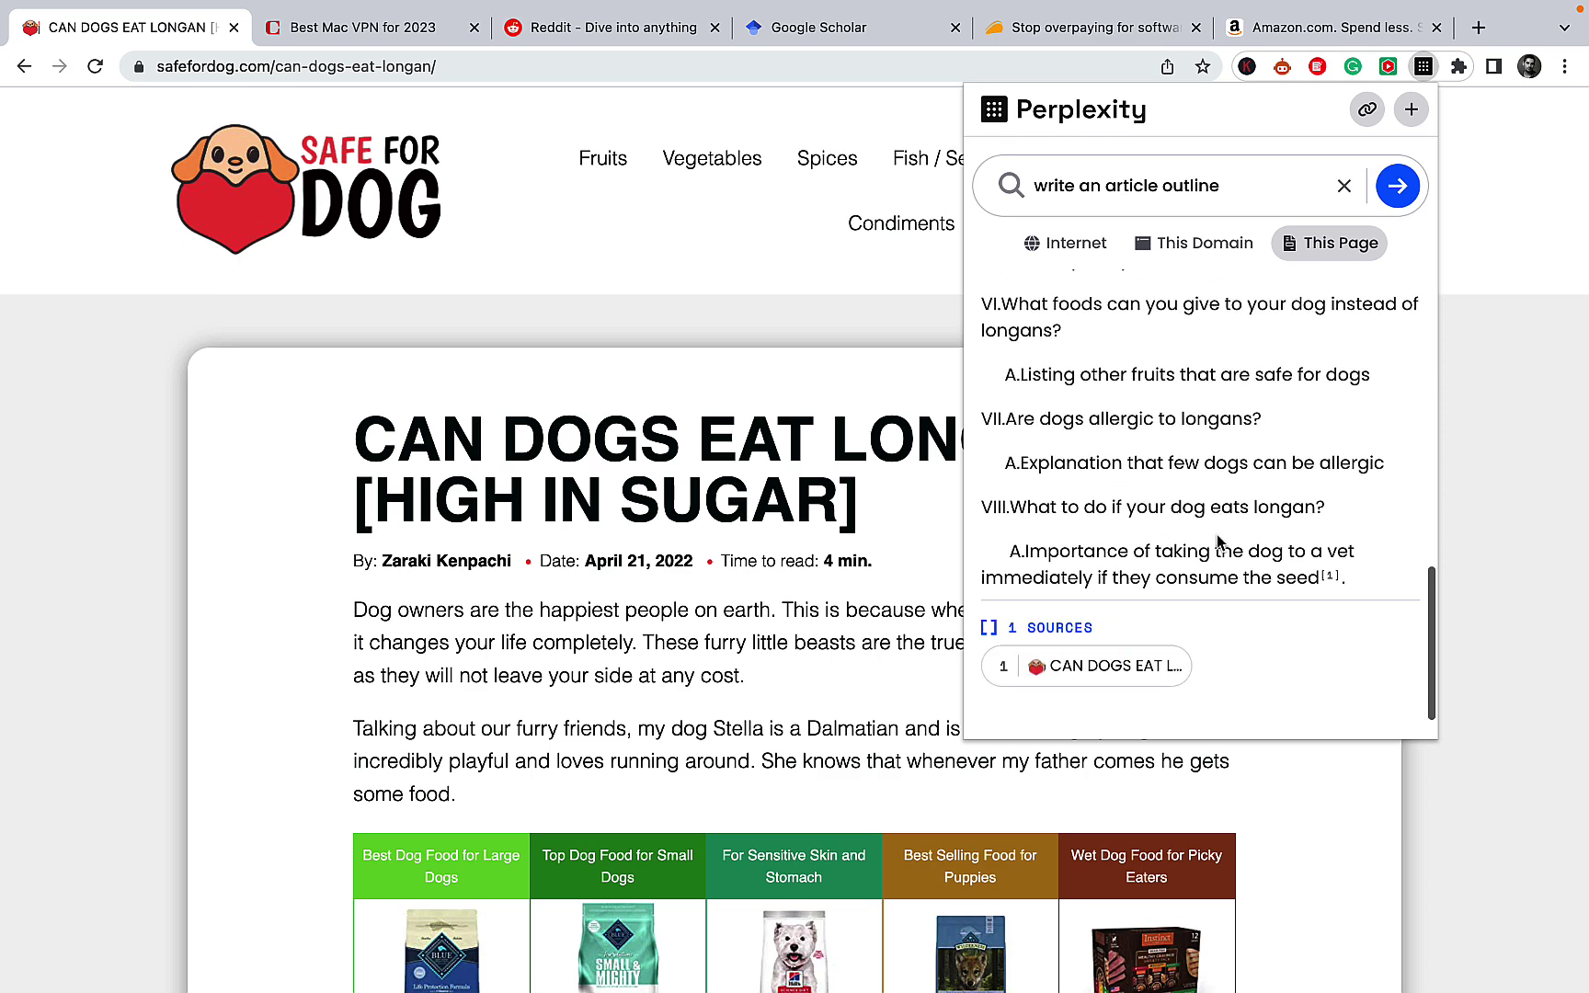
{"action": "scroll", "coordinate": [1164, 467], "scroll_direction": "up", "scroll_amount": 2}
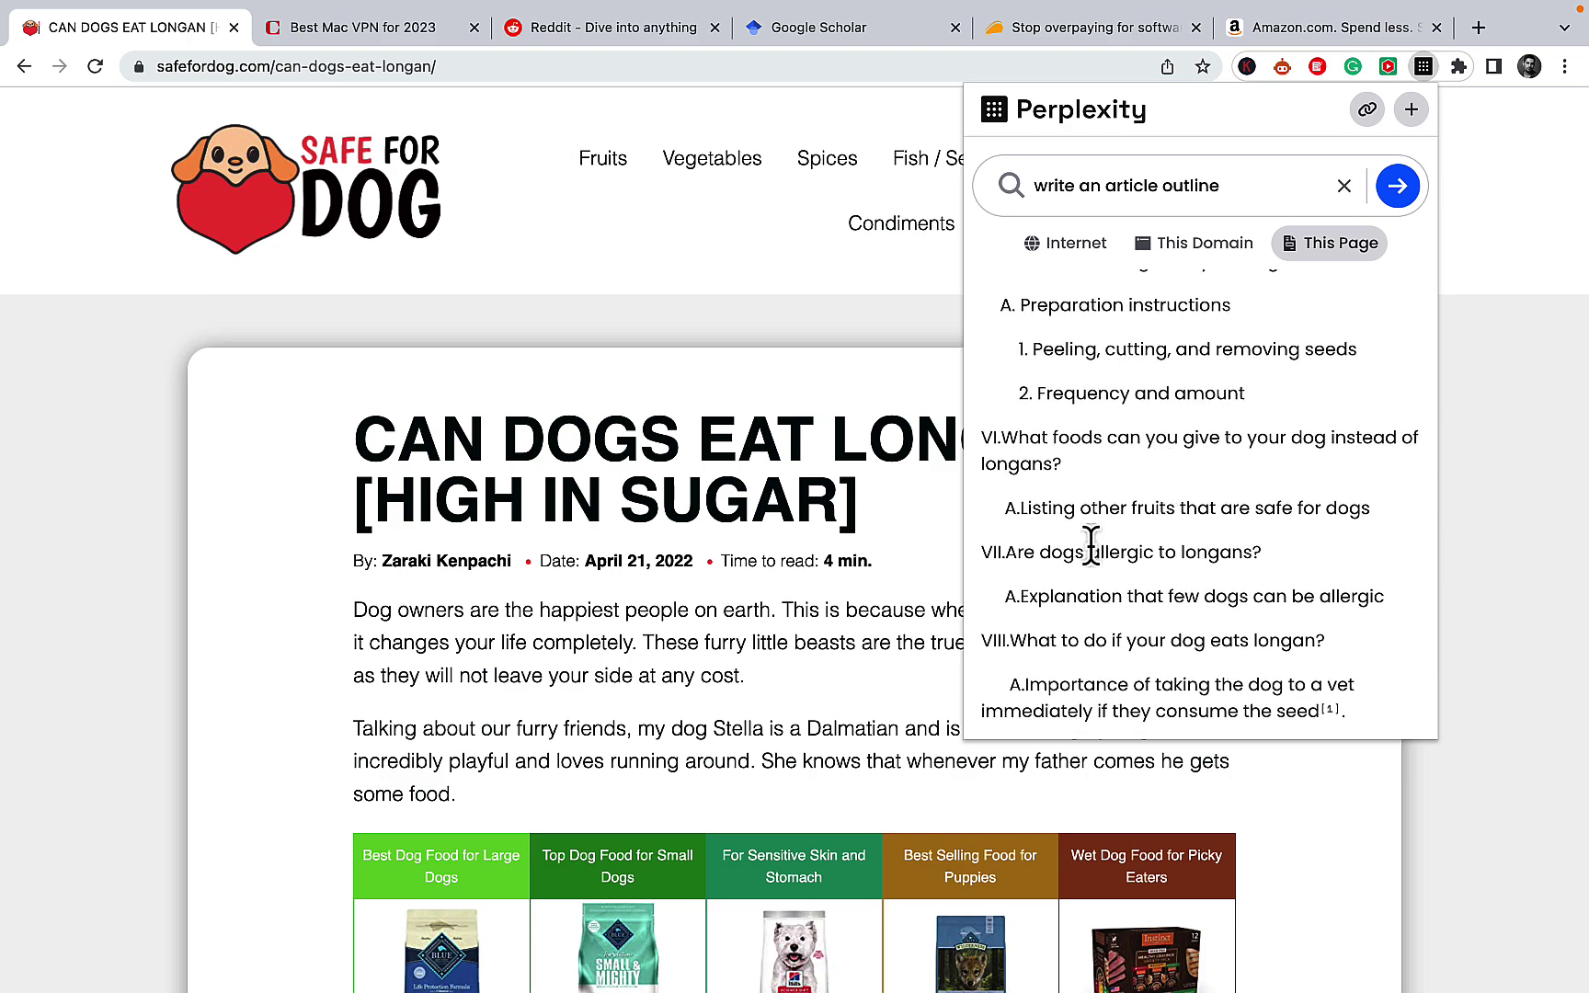
{"action": "scroll", "coordinate": [1279, 559], "scroll_direction": "down", "scroll_amount": 2}
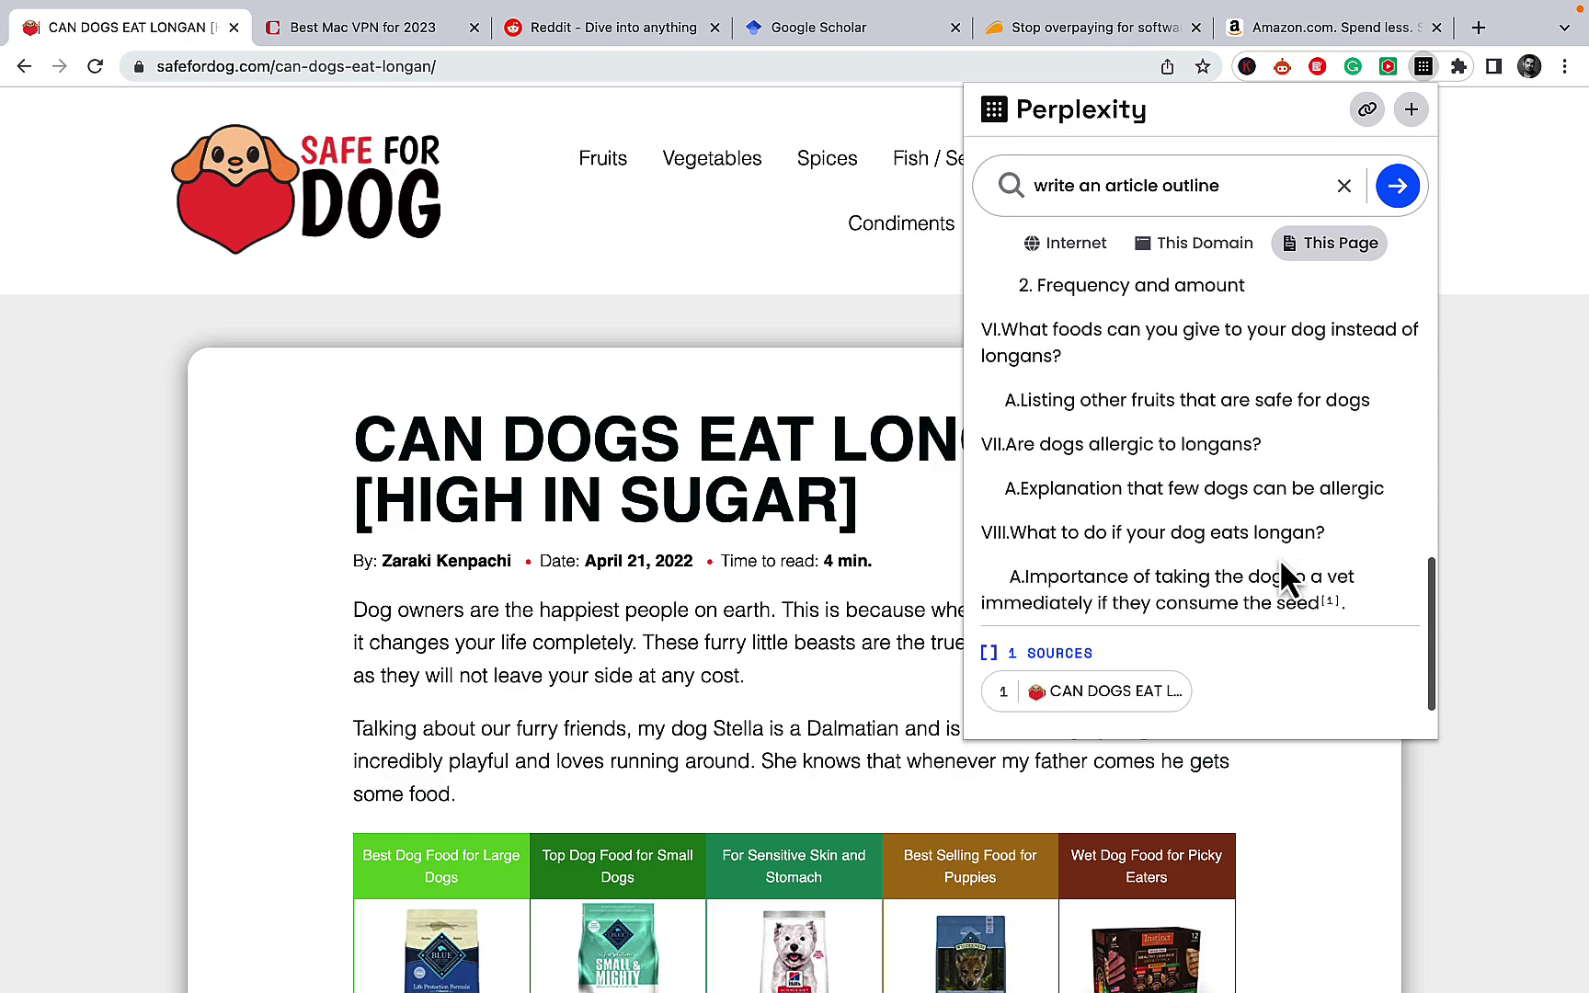
{"action": "scroll", "coordinate": [773, 467], "scroll_direction": "down", "scroll_amount": 20}
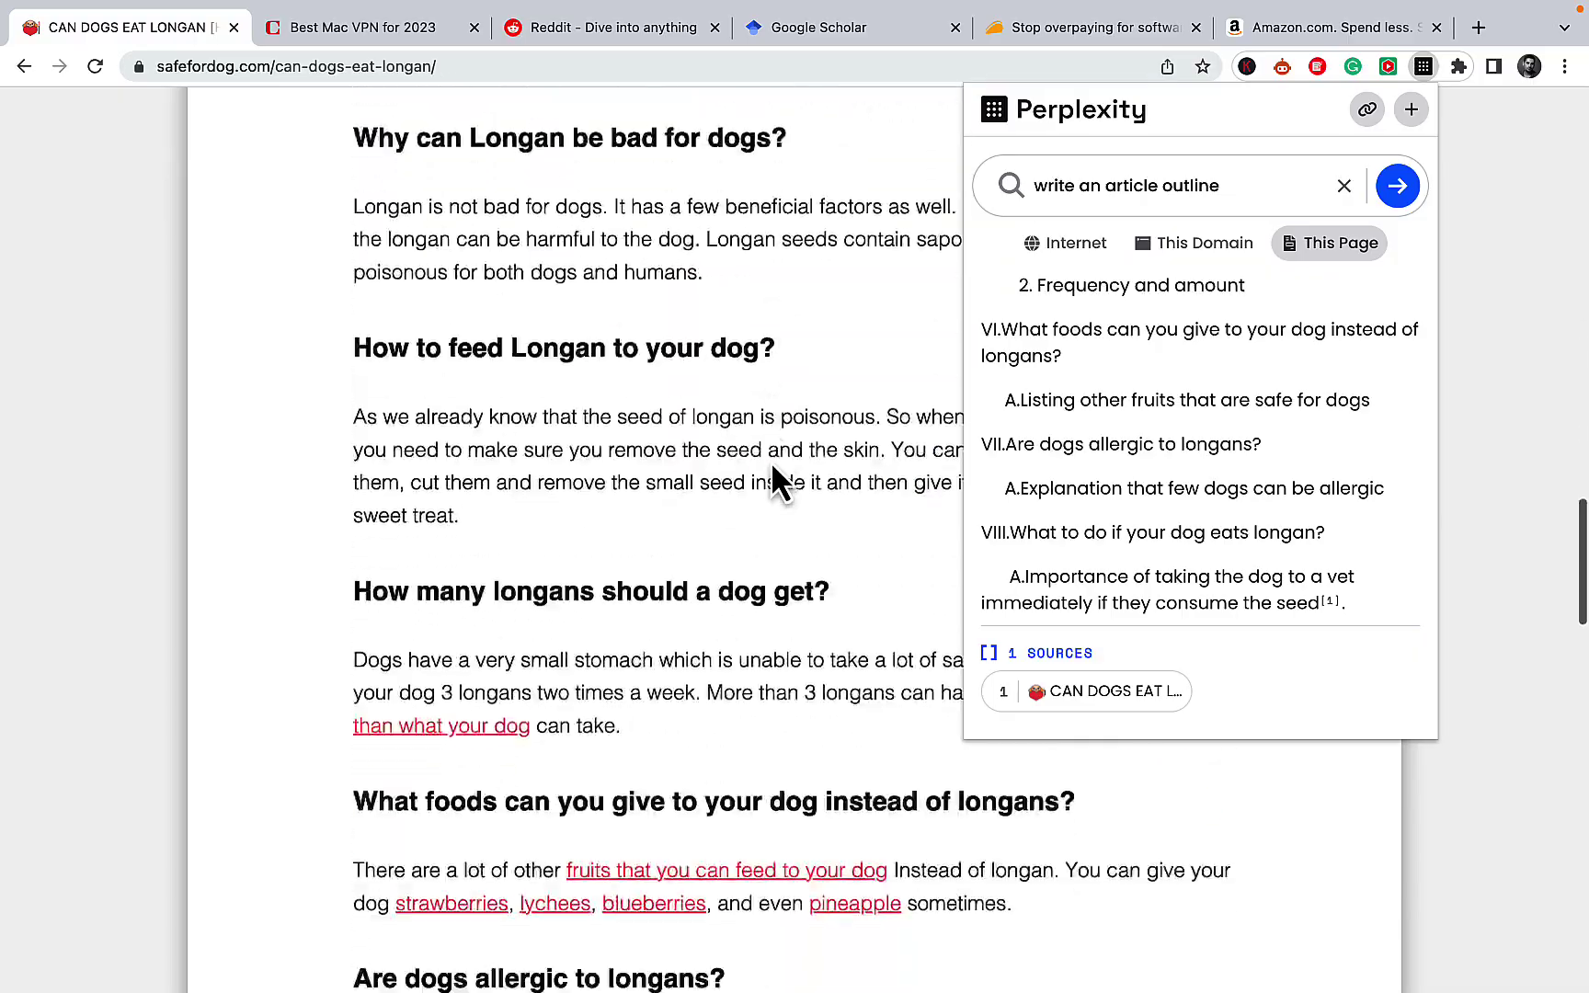
{"action": "scroll", "coordinate": [773, 469], "scroll_direction": "down", "scroll_amount": 9}
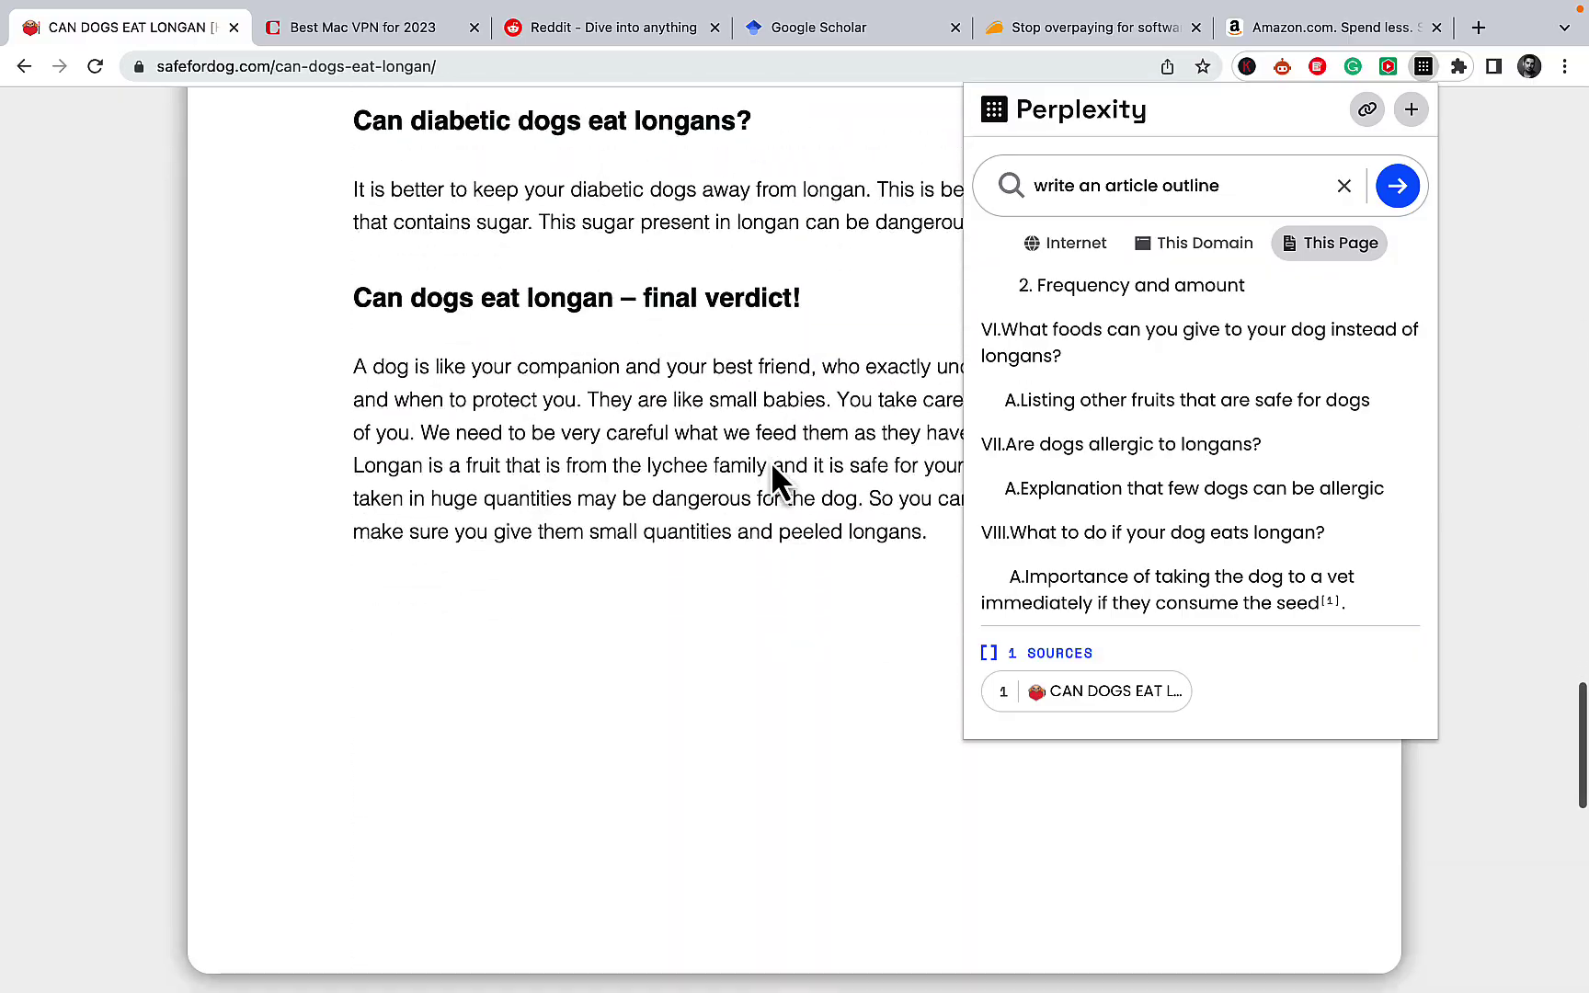
{"action": "scroll", "coordinate": [773, 469], "scroll_direction": "up", "scroll_amount": 16}
{"action": "scroll", "coordinate": [773, 467], "scroll_direction": "up", "scroll_amount": 15}
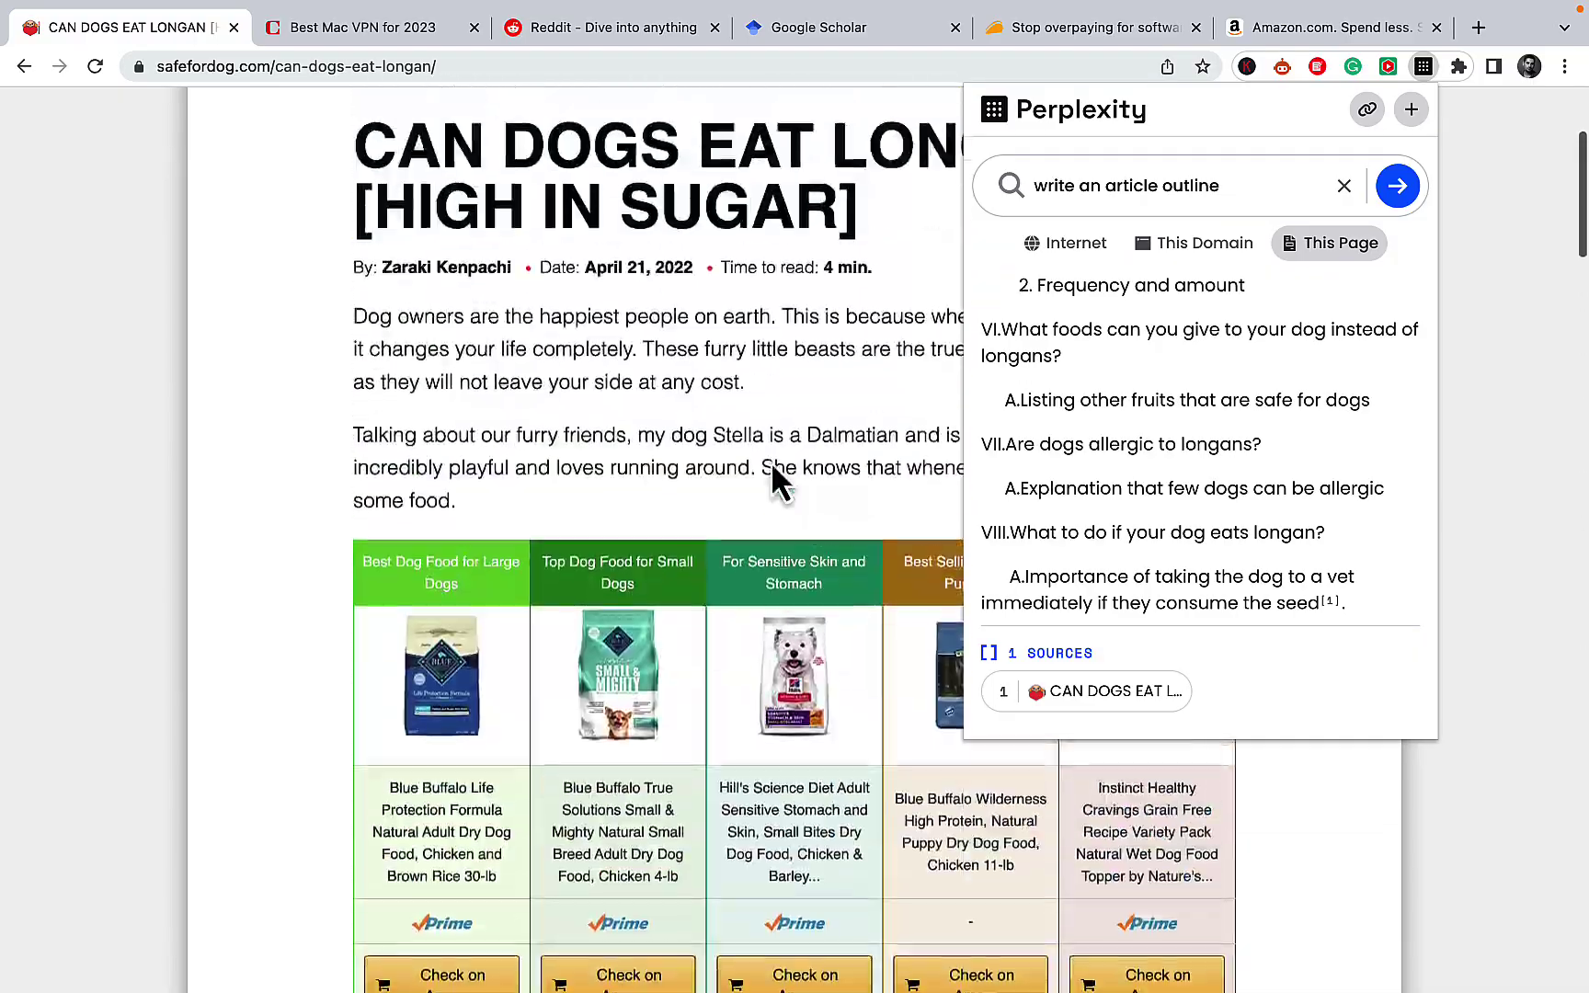
{"action": "scroll", "coordinate": [782, 462], "scroll_direction": "up", "scroll_amount": 3}
{"action": "scroll", "coordinate": [1136, 520], "scroll_direction": "down", "scroll_amount": 1}
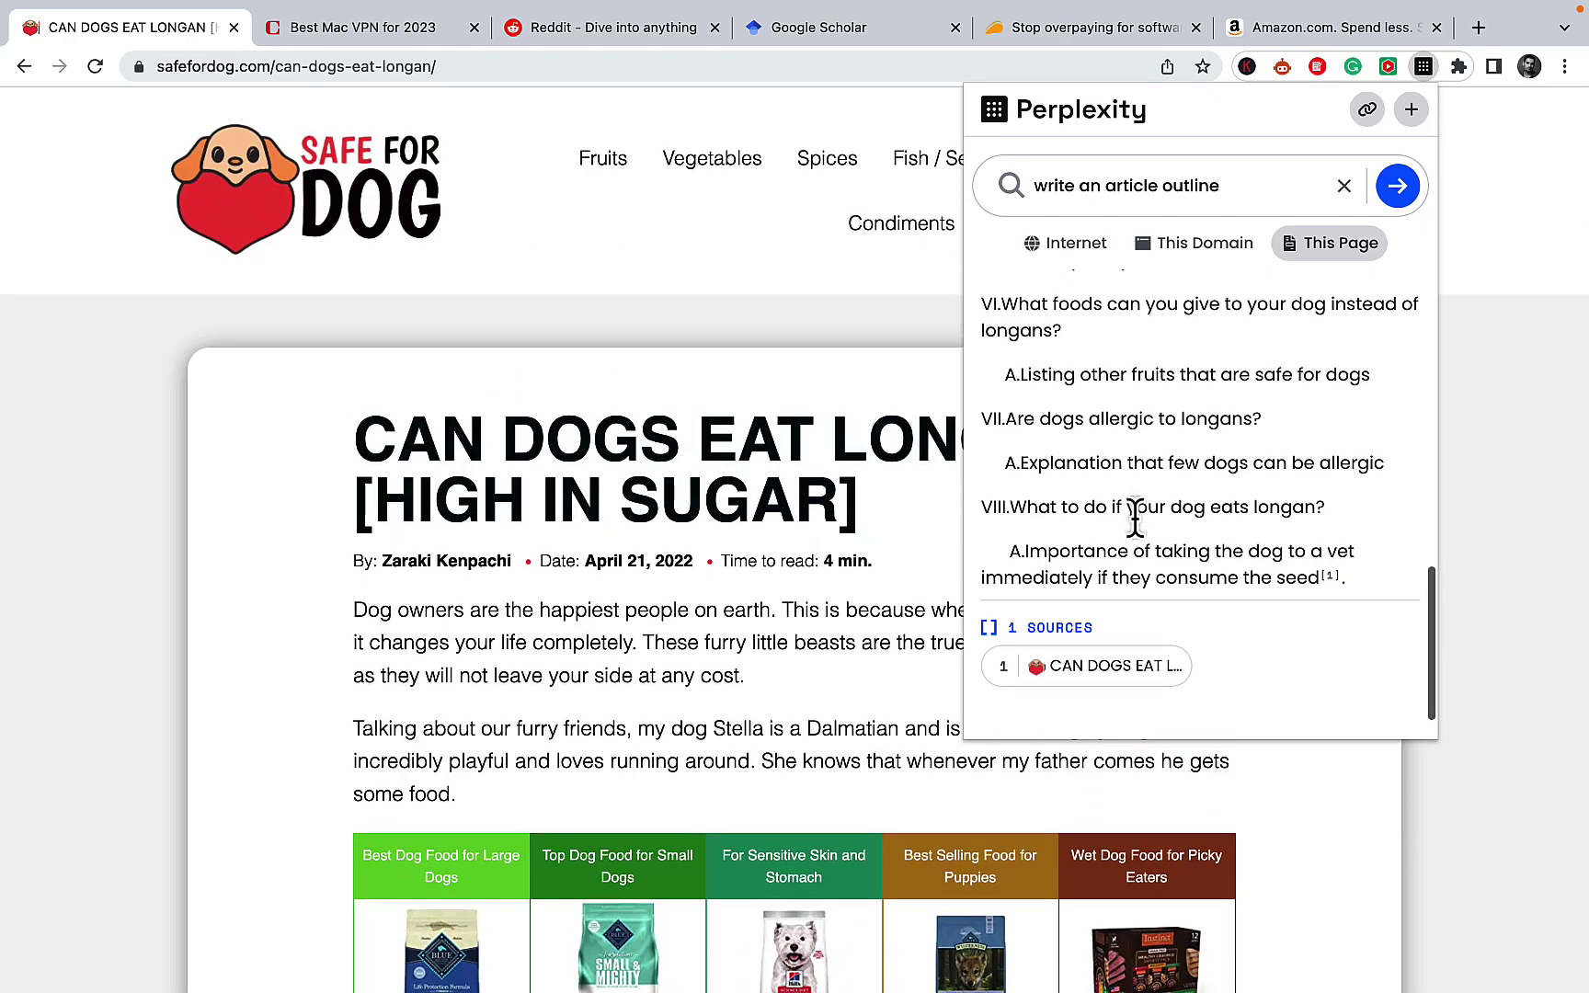
{"action": "scroll", "coordinate": [1136, 520], "scroll_direction": "up", "scroll_amount": 5}
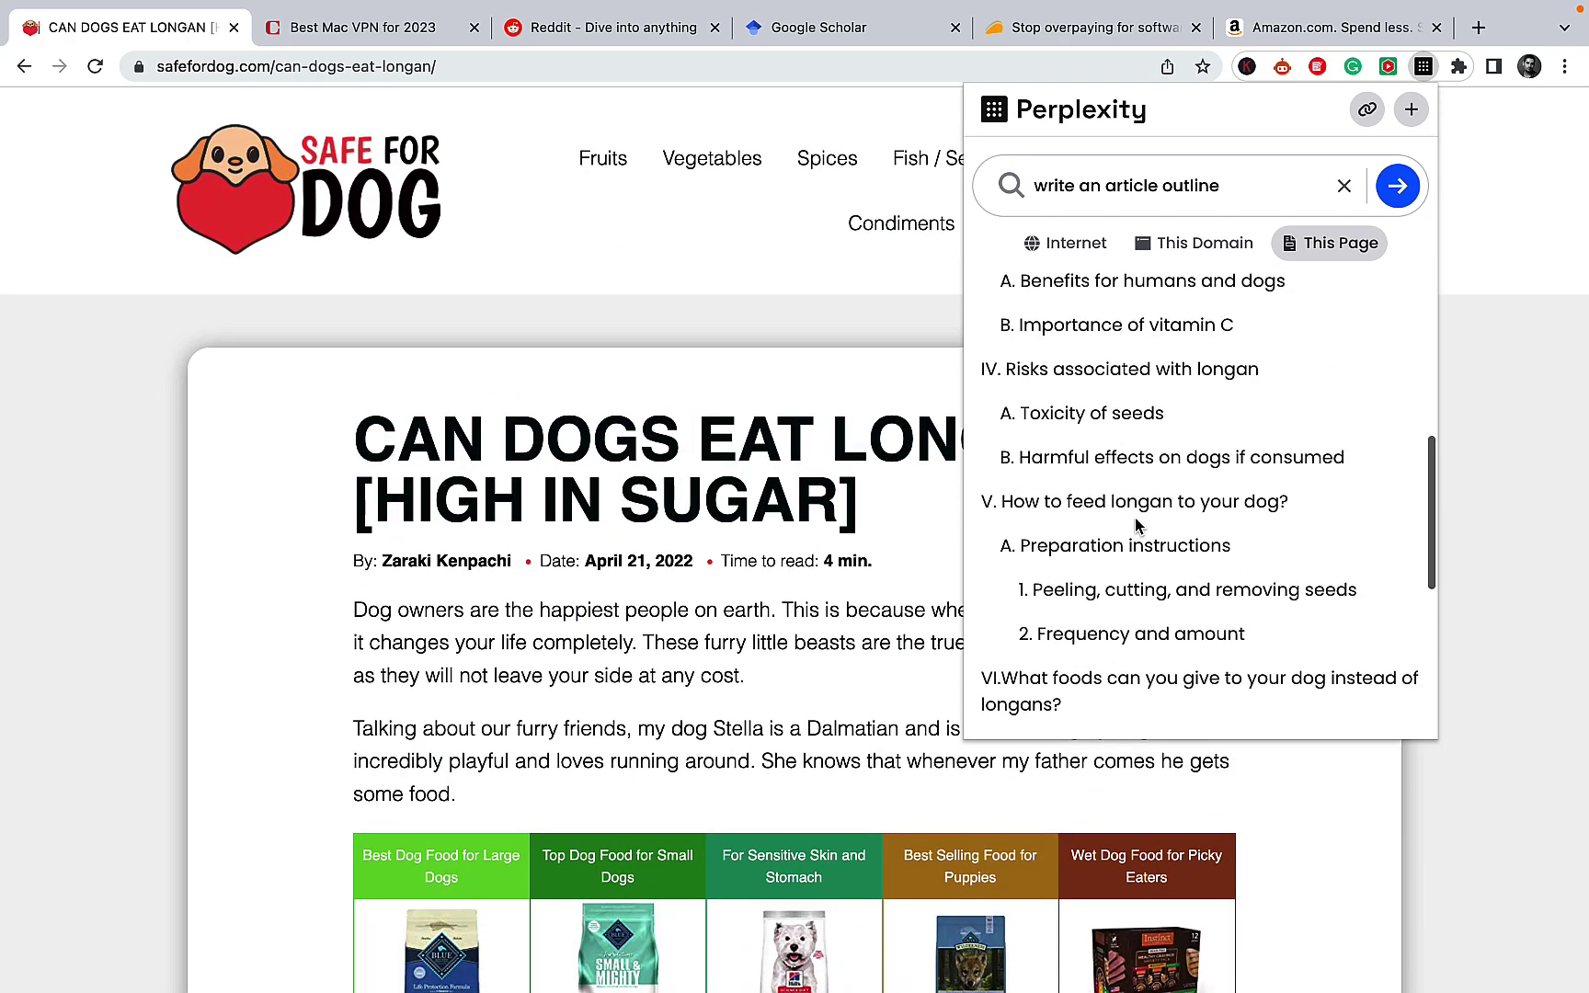
{"action": "scroll", "coordinate": [1136, 522], "scroll_direction": "up", "scroll_amount": 5}
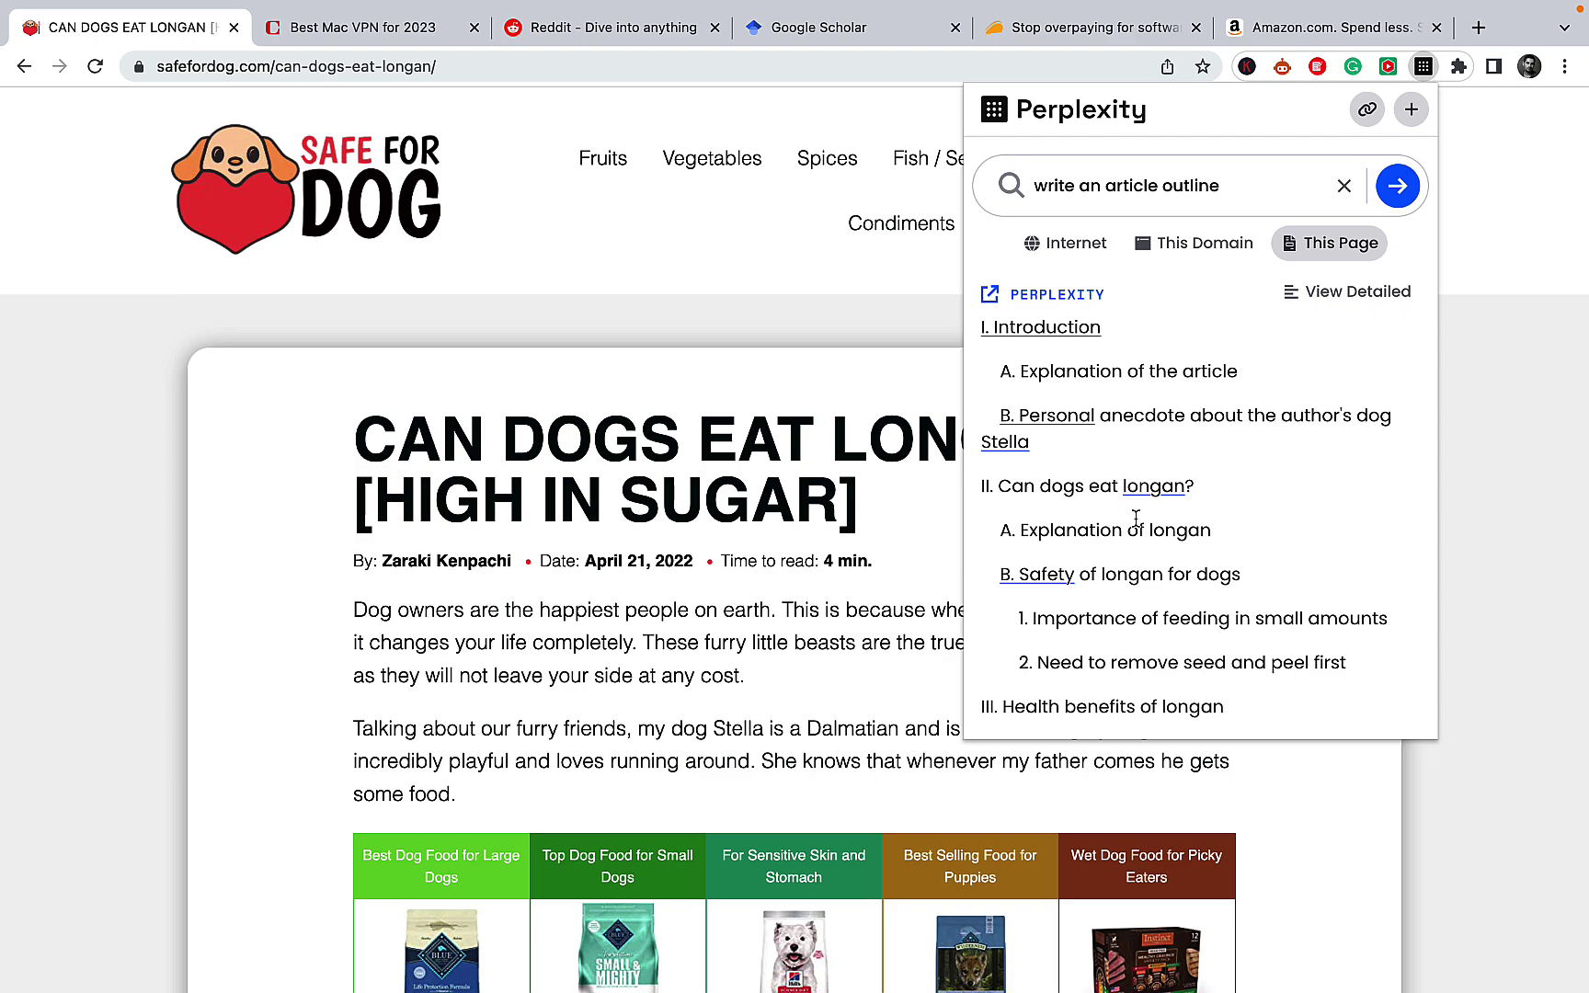
{"action": "key", "text": "Escape"}
Switch to the CNET 'Best Mac VPN for 2023' tab and return to its title and summary
{"action": "left_click", "coordinate": [366, 33]}
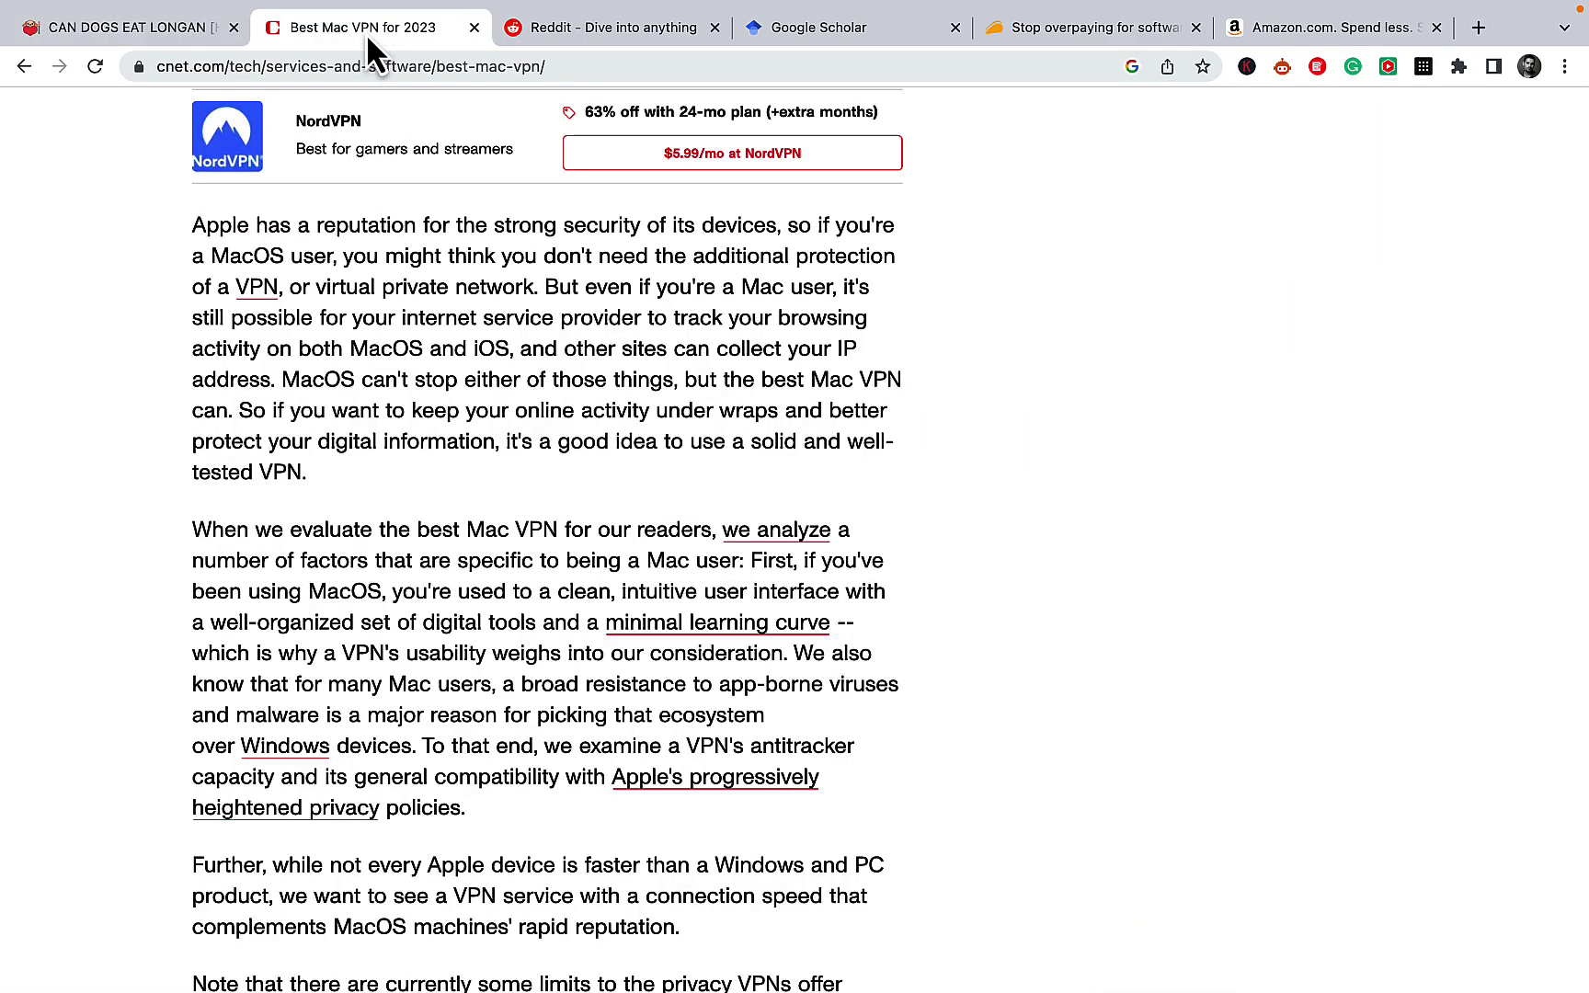
{"action": "scroll", "coordinate": [604, 467], "scroll_direction": "up", "scroll_amount": 15}
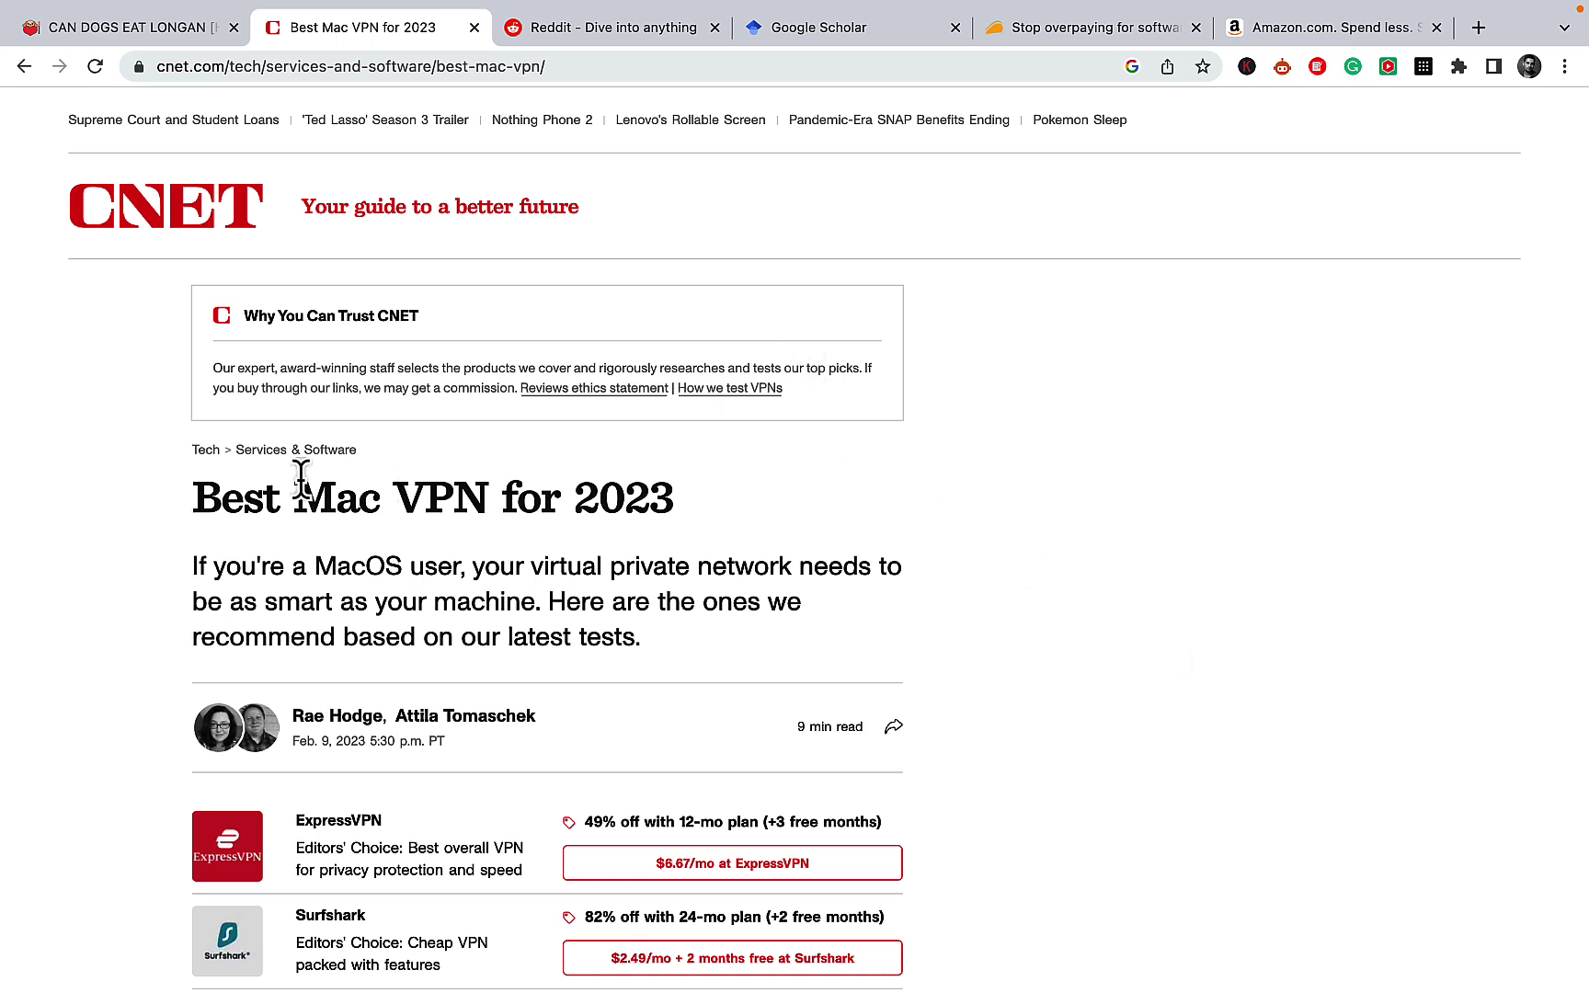
{"action": "scroll", "coordinate": [803, 514], "scroll_direction": "down", "scroll_amount": 20}
{"action": "scroll", "coordinate": [803, 513], "scroll_direction": "down", "scroll_amount": 6}
{"action": "scroll", "coordinate": [803, 513], "scroll_direction": "up", "scroll_amount": 20}
{"action": "scroll", "coordinate": [803, 513], "scroll_direction": "up", "scroll_amount": 20}
Ask 'what is the best vpn for mac' about the CNET page, view the detailed answer, then open Reddit
{"action": "left_click", "coordinate": [1423, 68]}
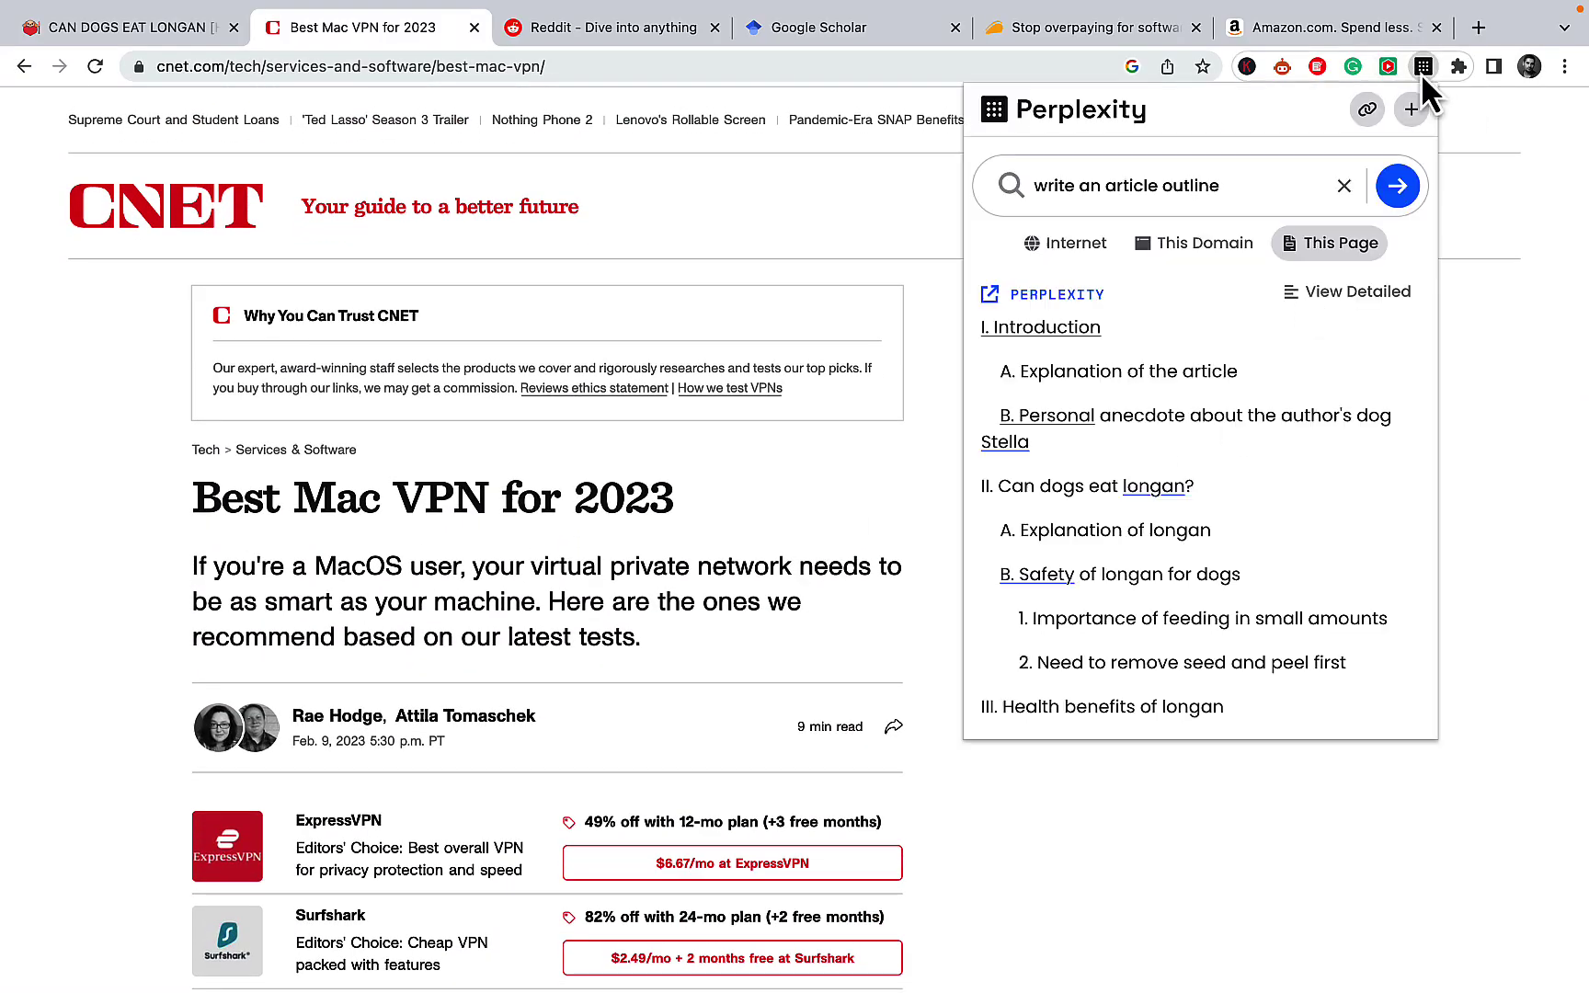
{"action": "left_click", "coordinate": [1343, 186]}
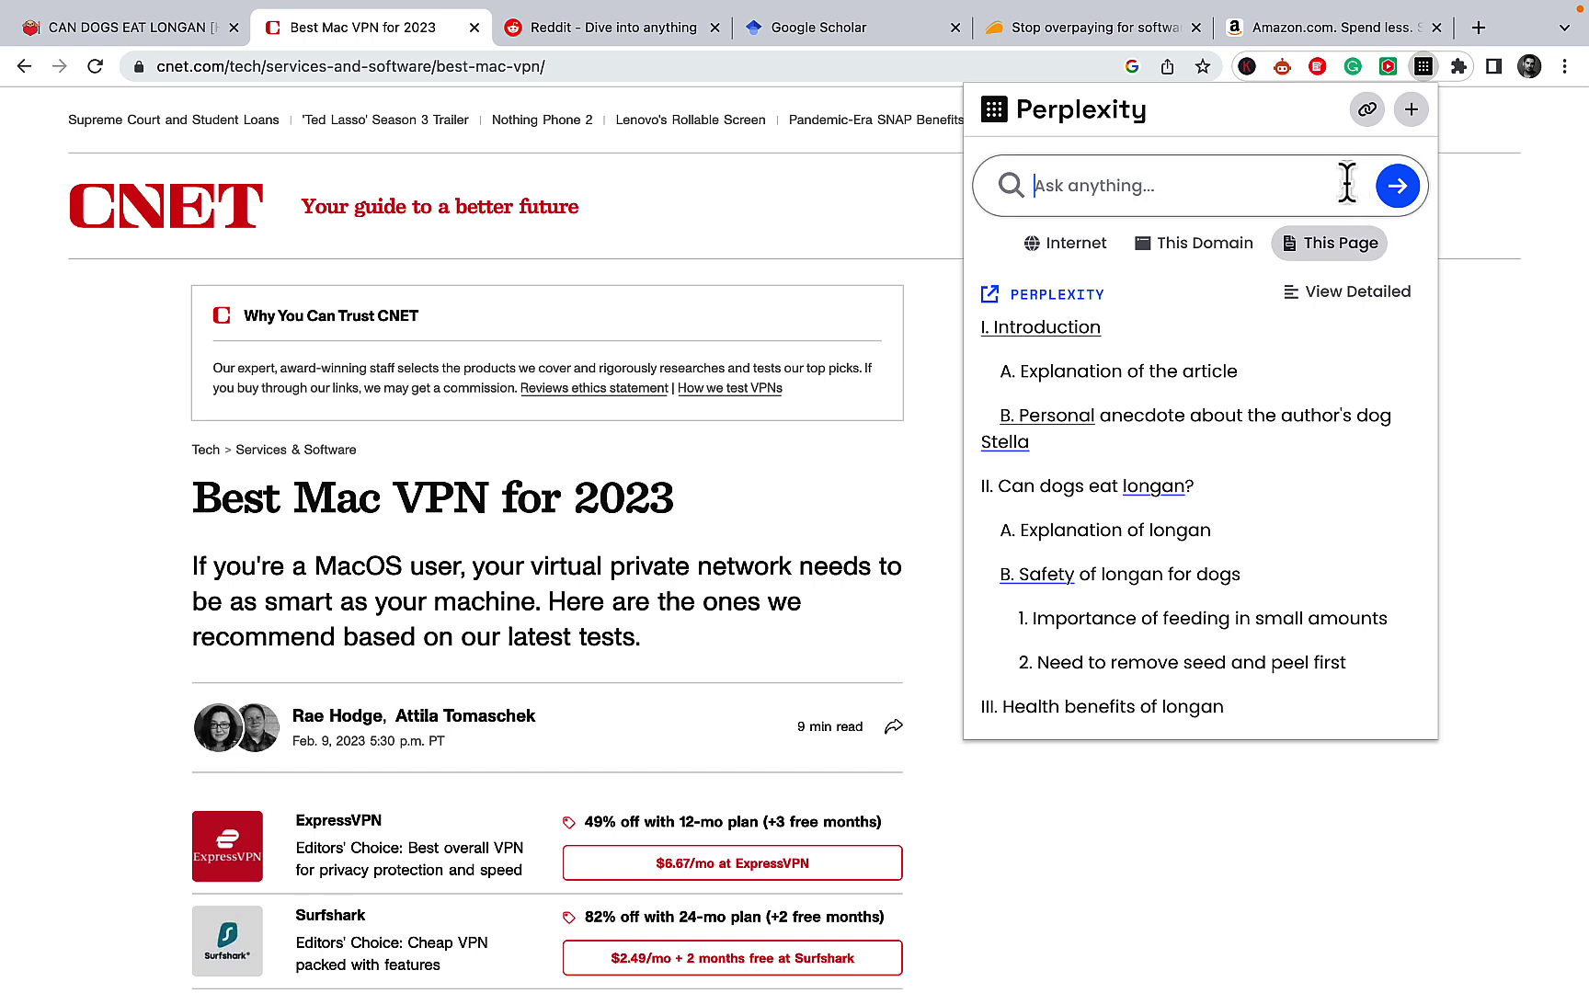
{"action": "right_click", "coordinate": [1147, 201]}
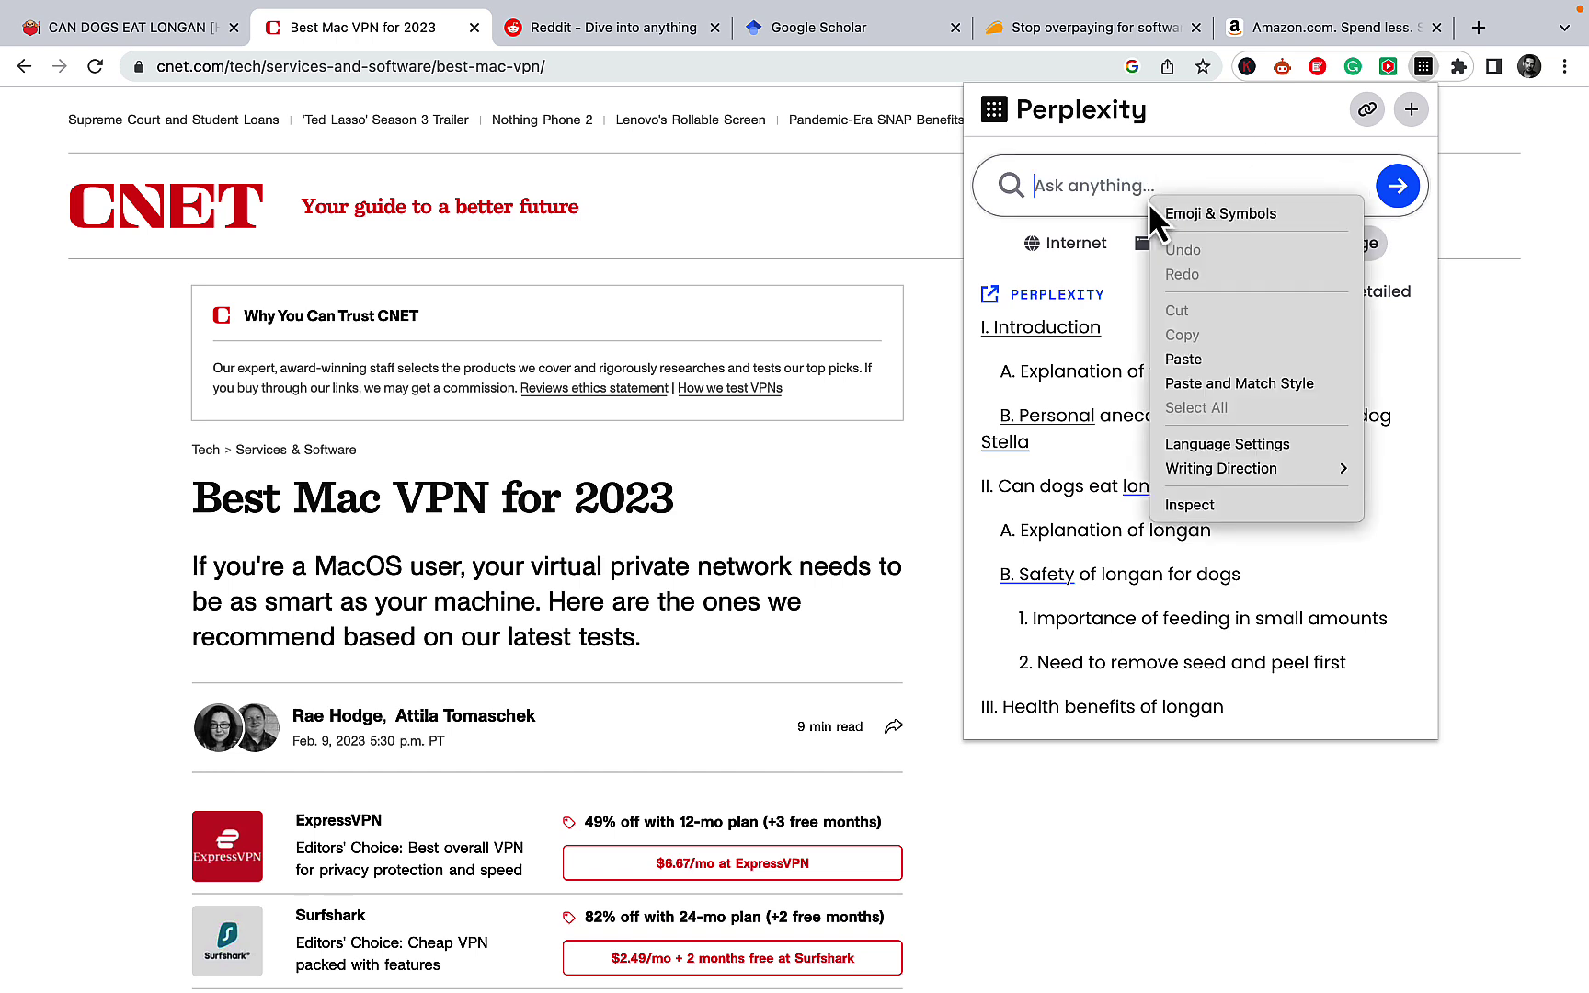
{"action": "left_click", "coordinate": [1099, 204]}
{"action": "type", "text": "wh"}
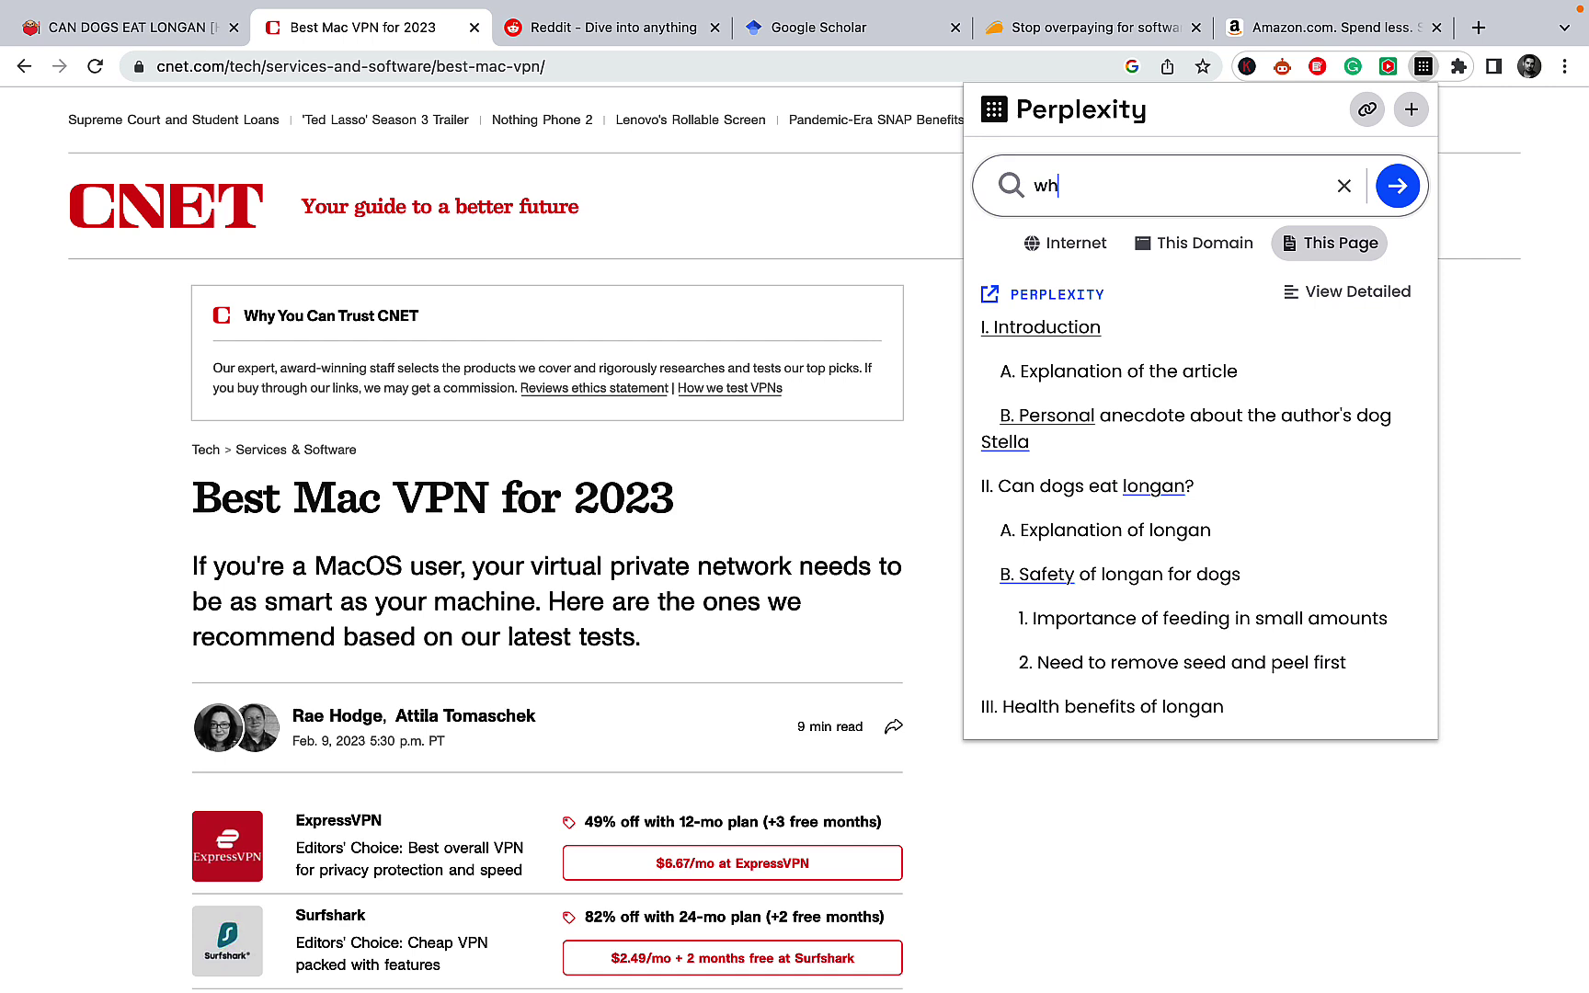
{"action": "type", "text": "at is the best vpn for mac"}
{"action": "key", "text": "Return"}
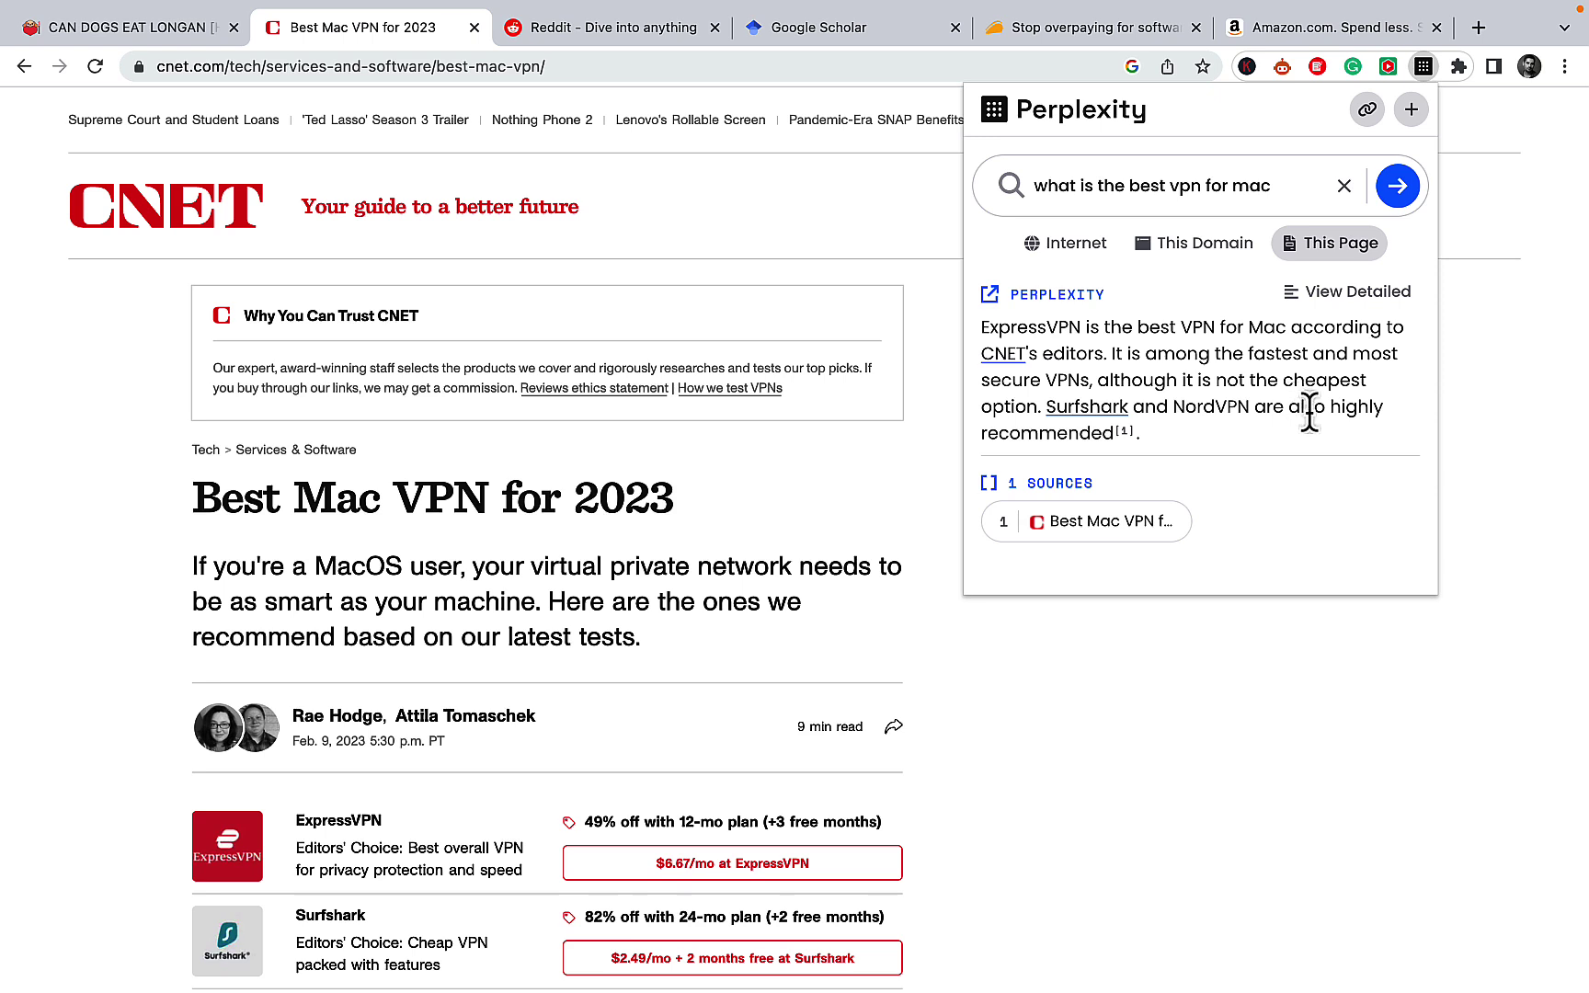
{"action": "left_click", "coordinate": [1325, 303]}
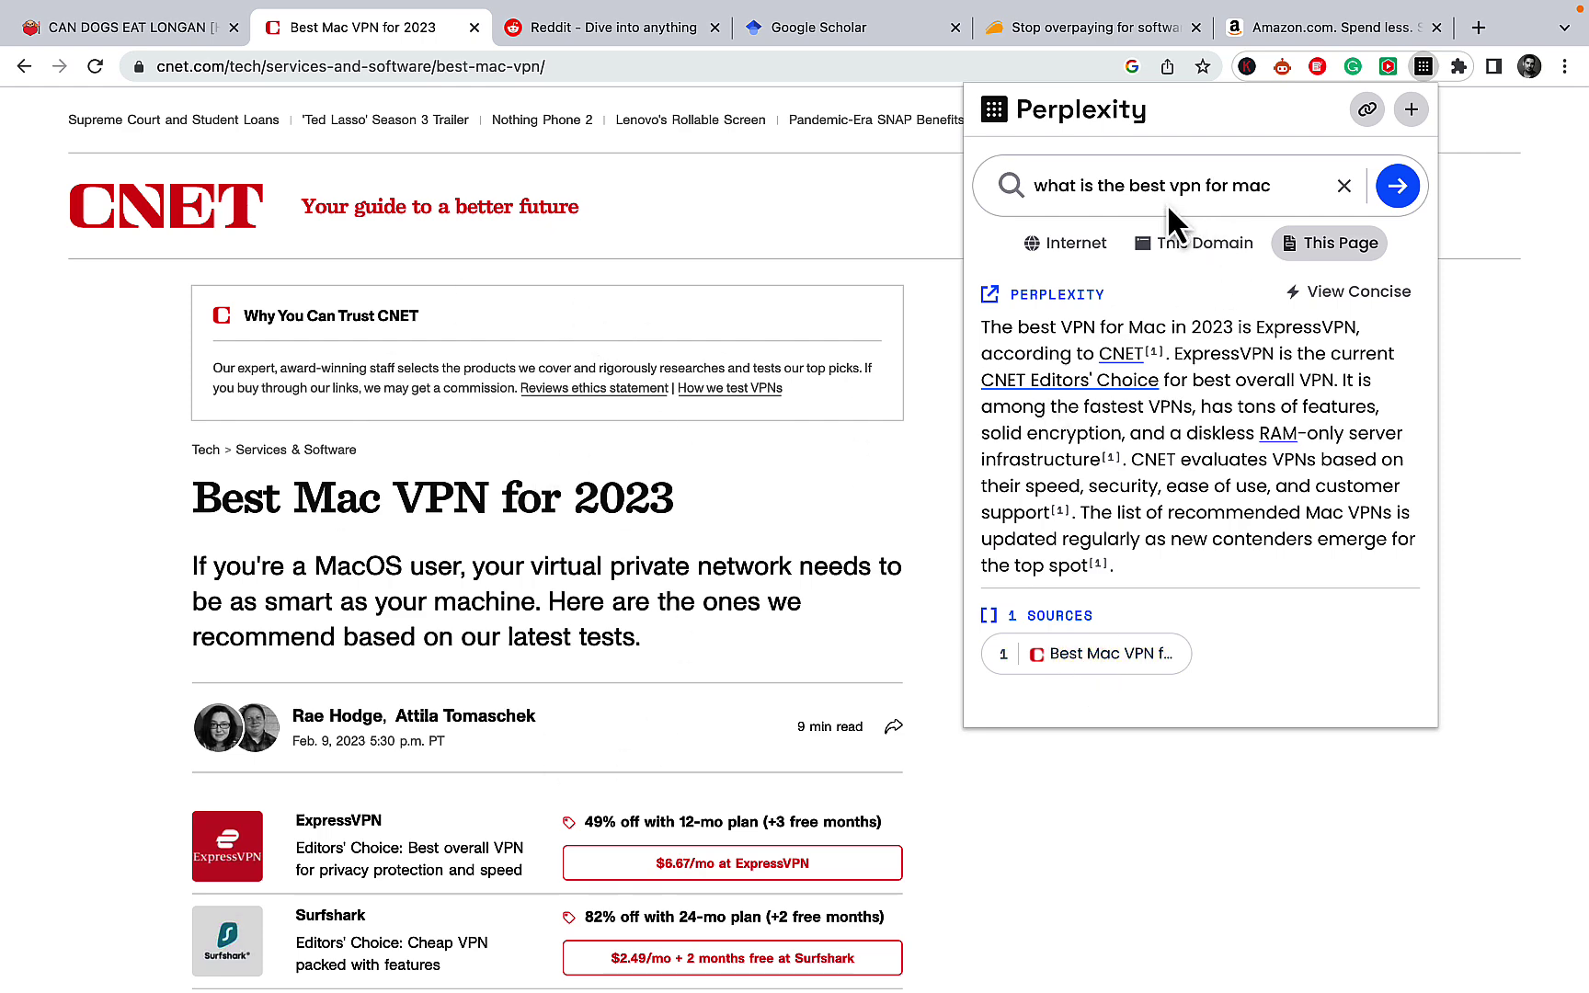
{"action": "left_click", "coordinate": [649, 25]}
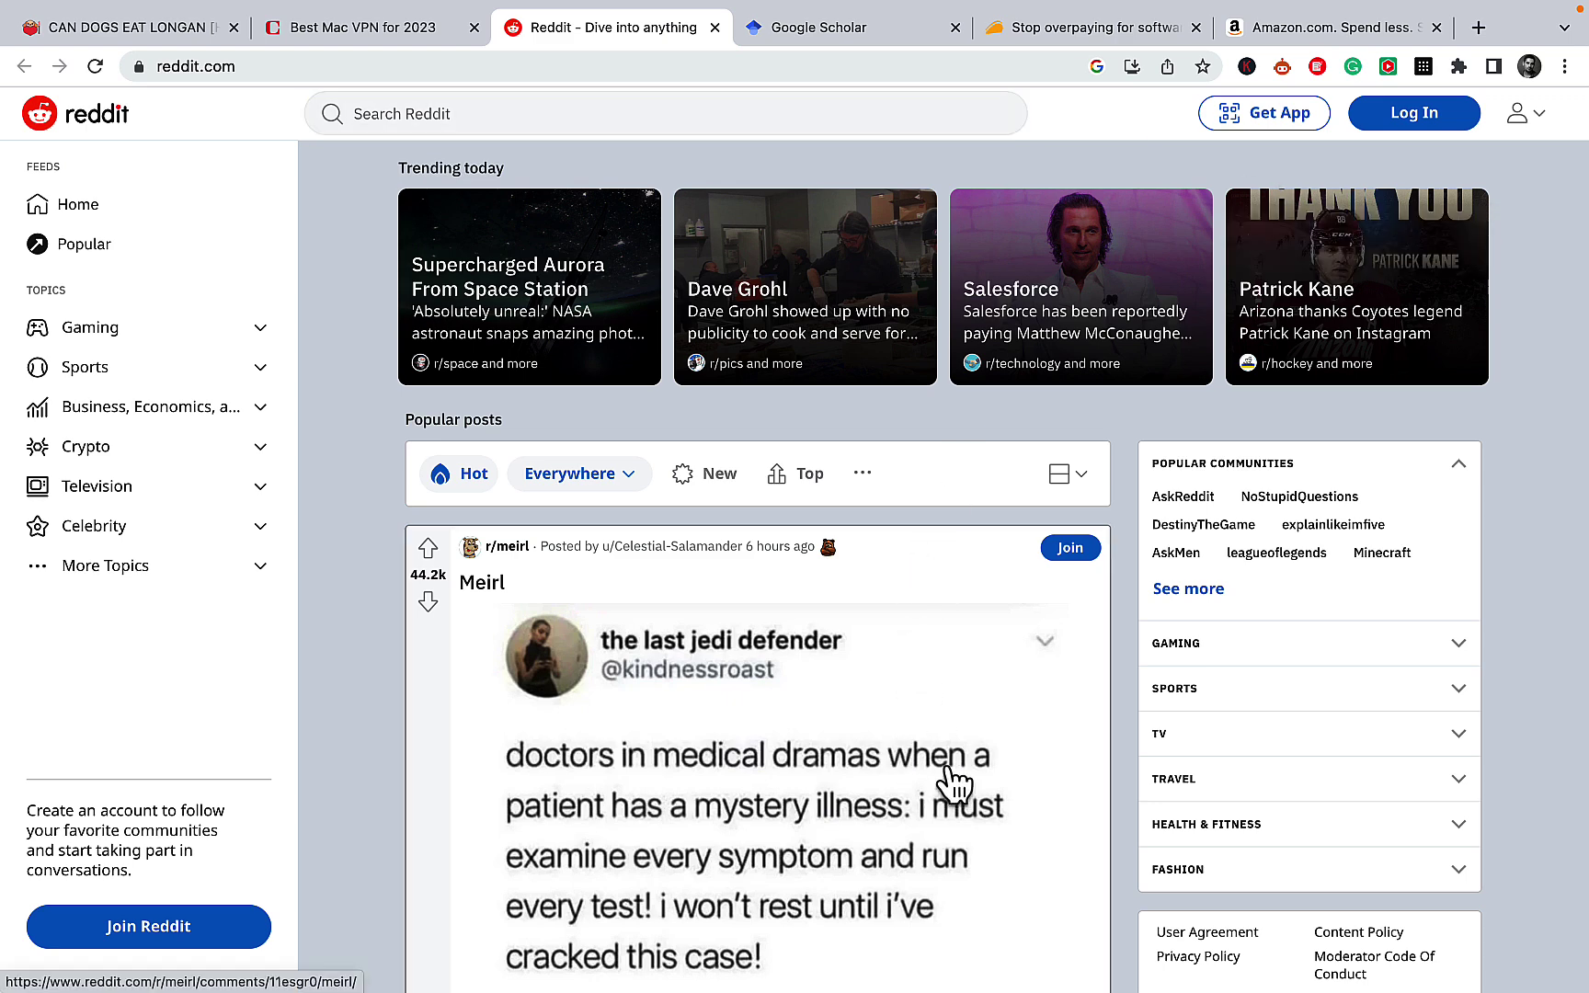
Ask Perplexity, limited to the reddit.com domain, how to fix a flat tire
{"action": "left_click", "coordinate": [1427, 67]}
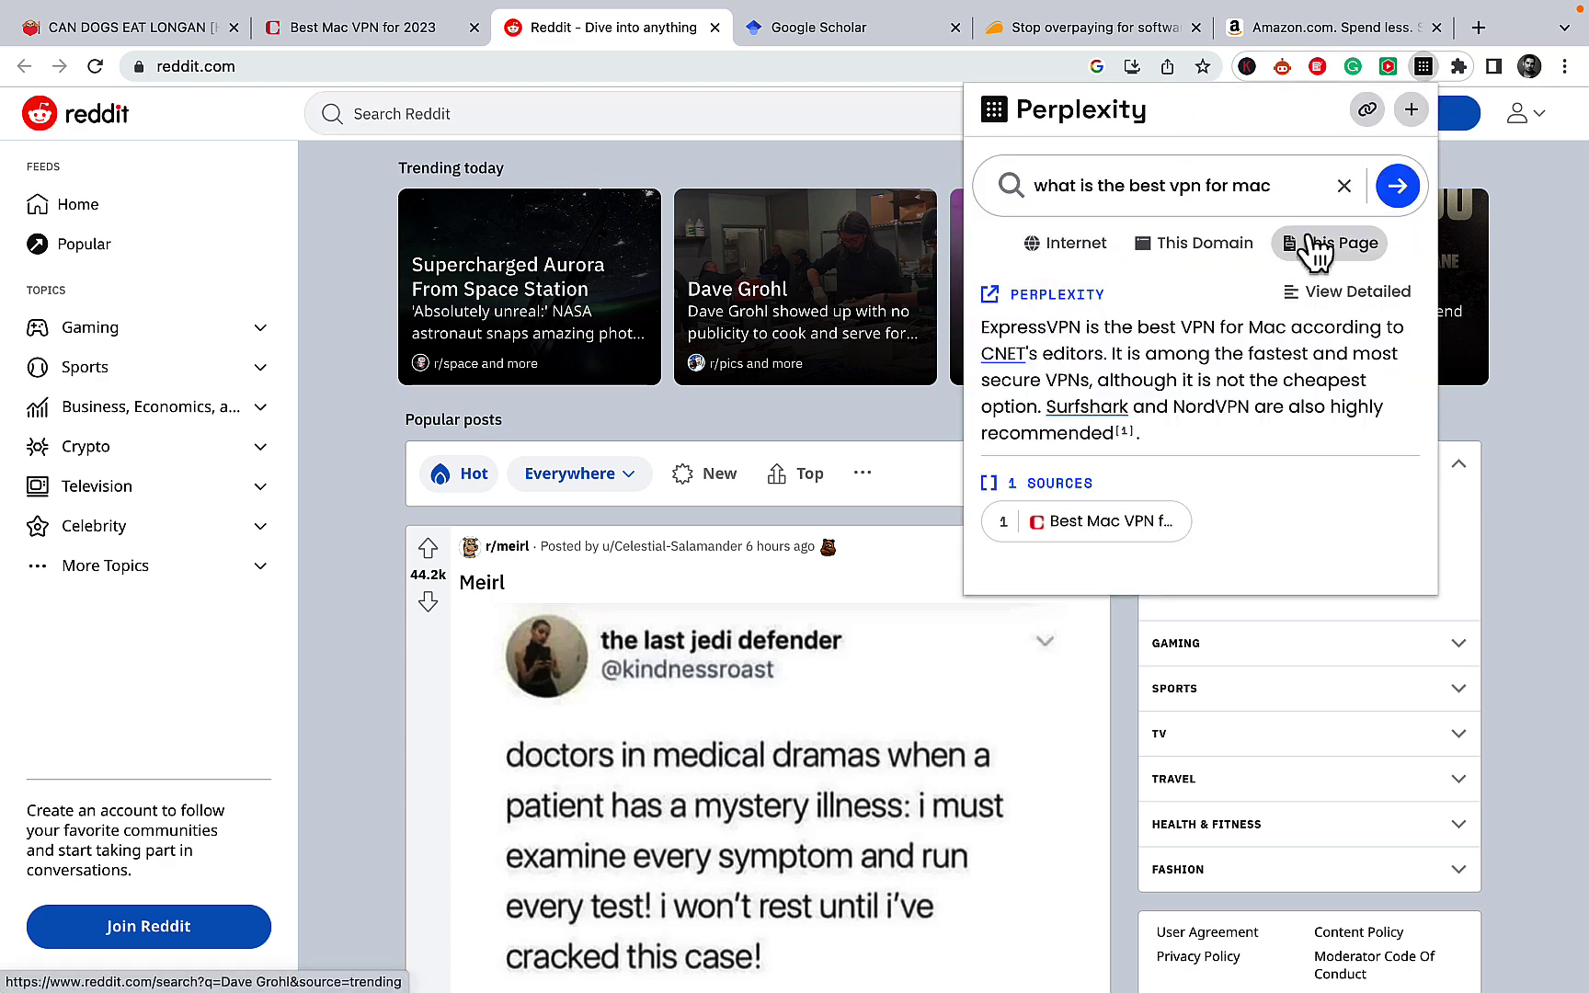
{"action": "left_click", "coordinate": [1192, 246]}
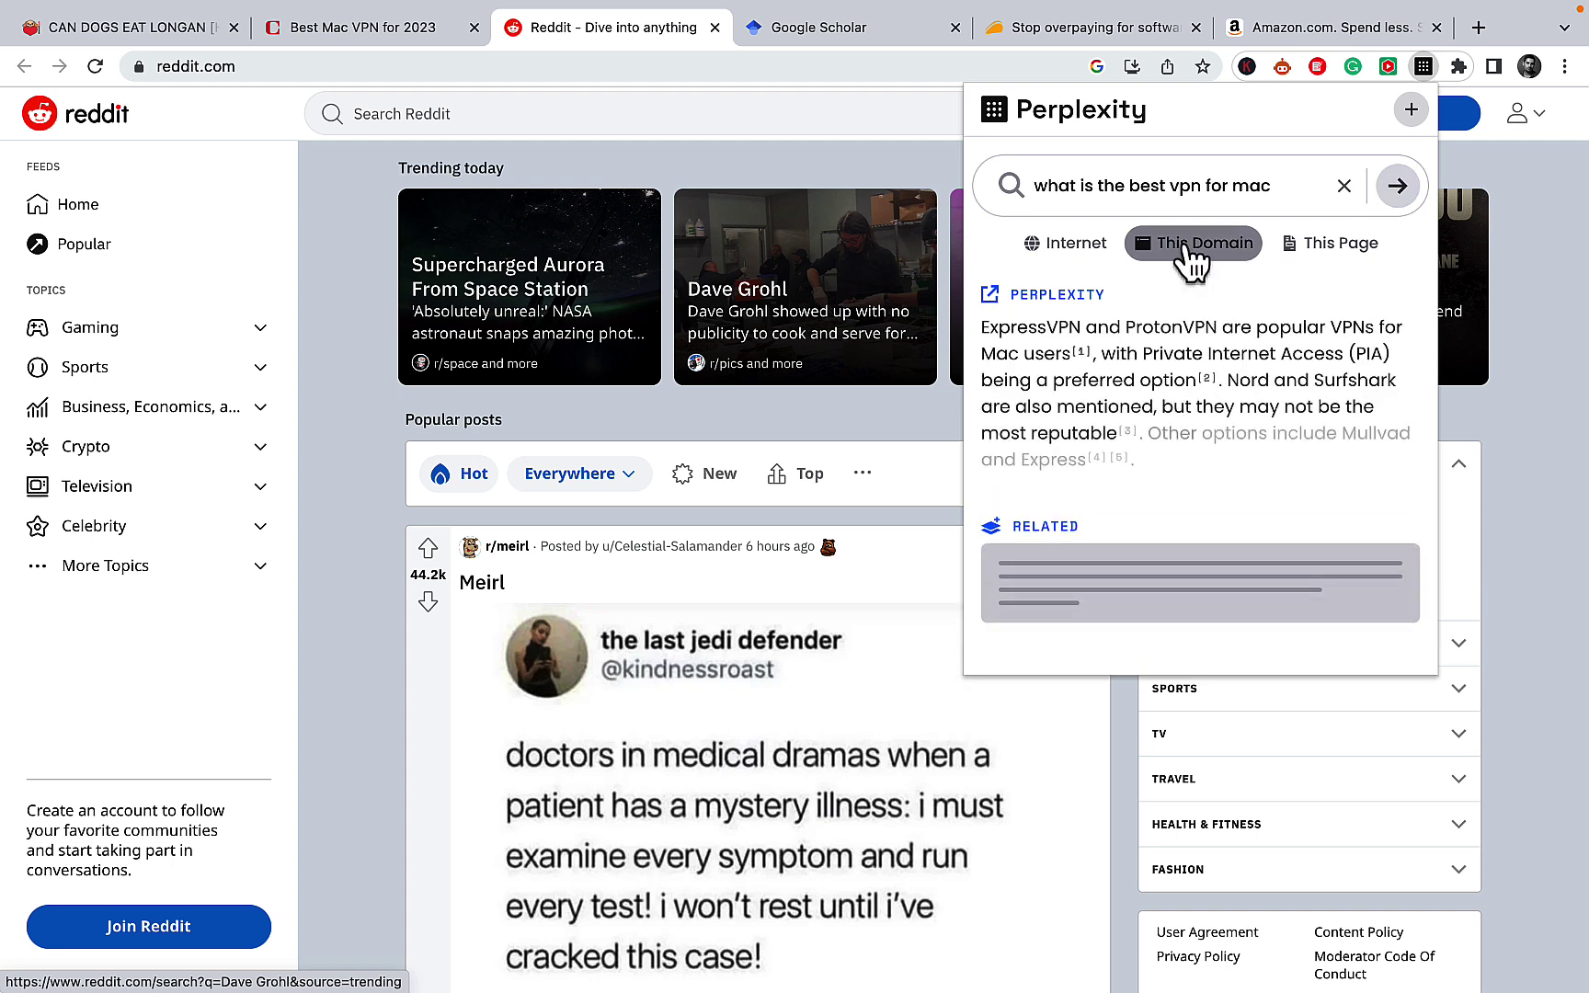
{"action": "left_click_drag", "start_coordinate": [1133, 186], "coordinate": [1306, 186]}
{"action": "type", "text": "way t"}
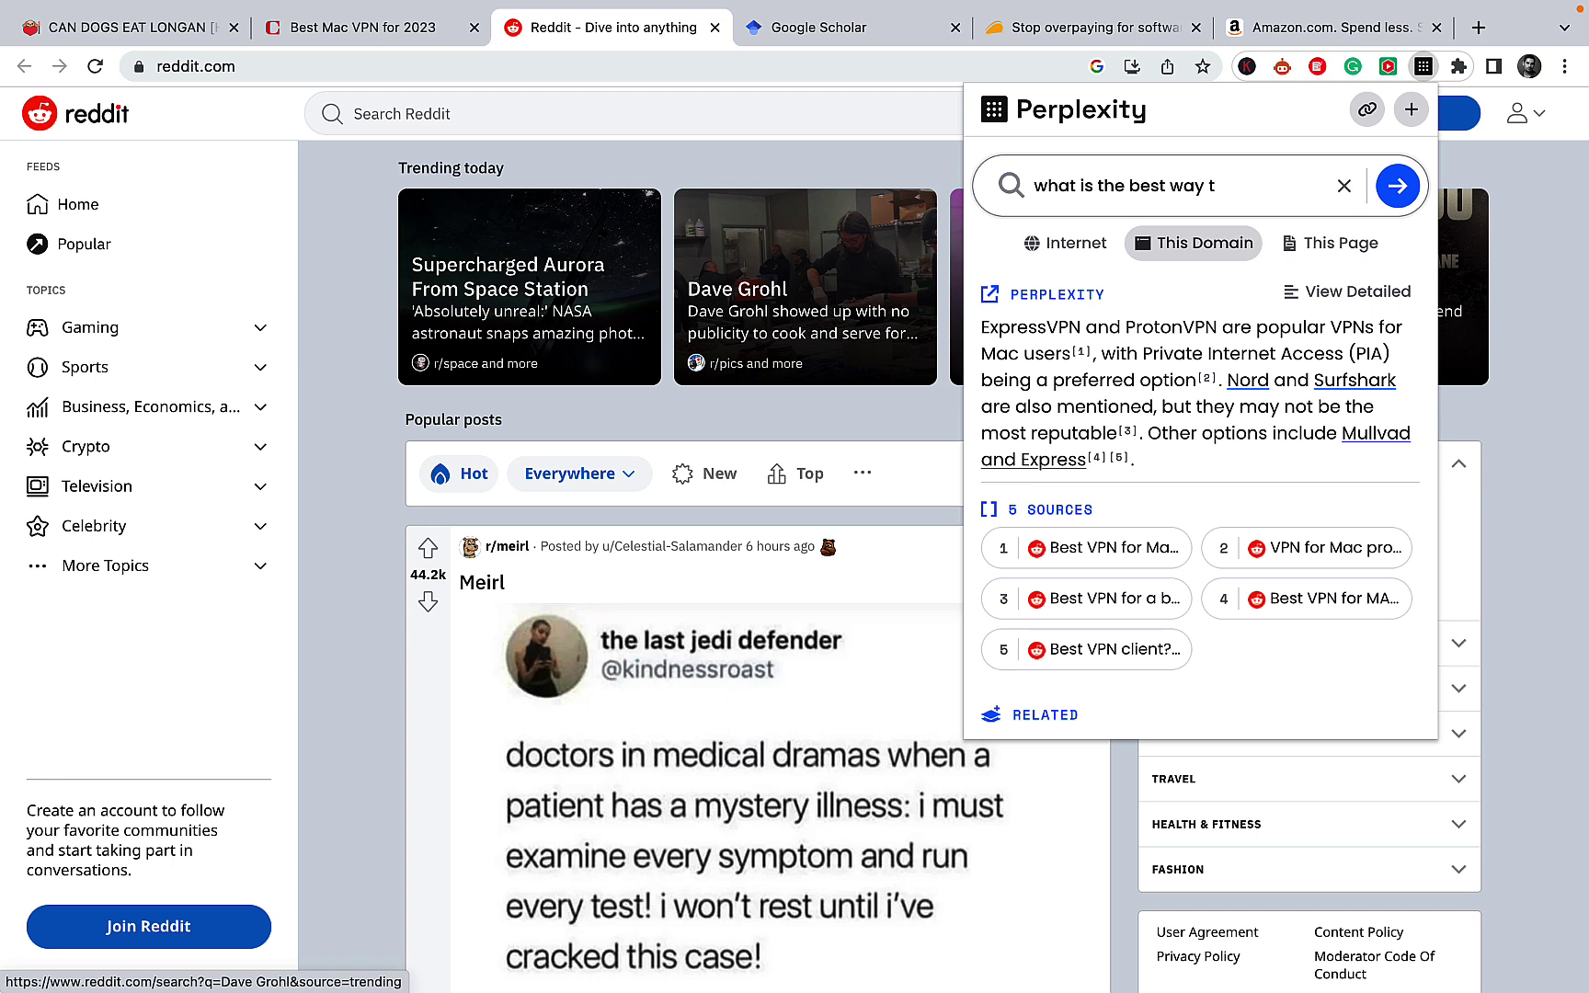
{"action": "type", "text": "o"}
{"action": "type", "text": "re"}
{"action": "key", "text": "Return"}
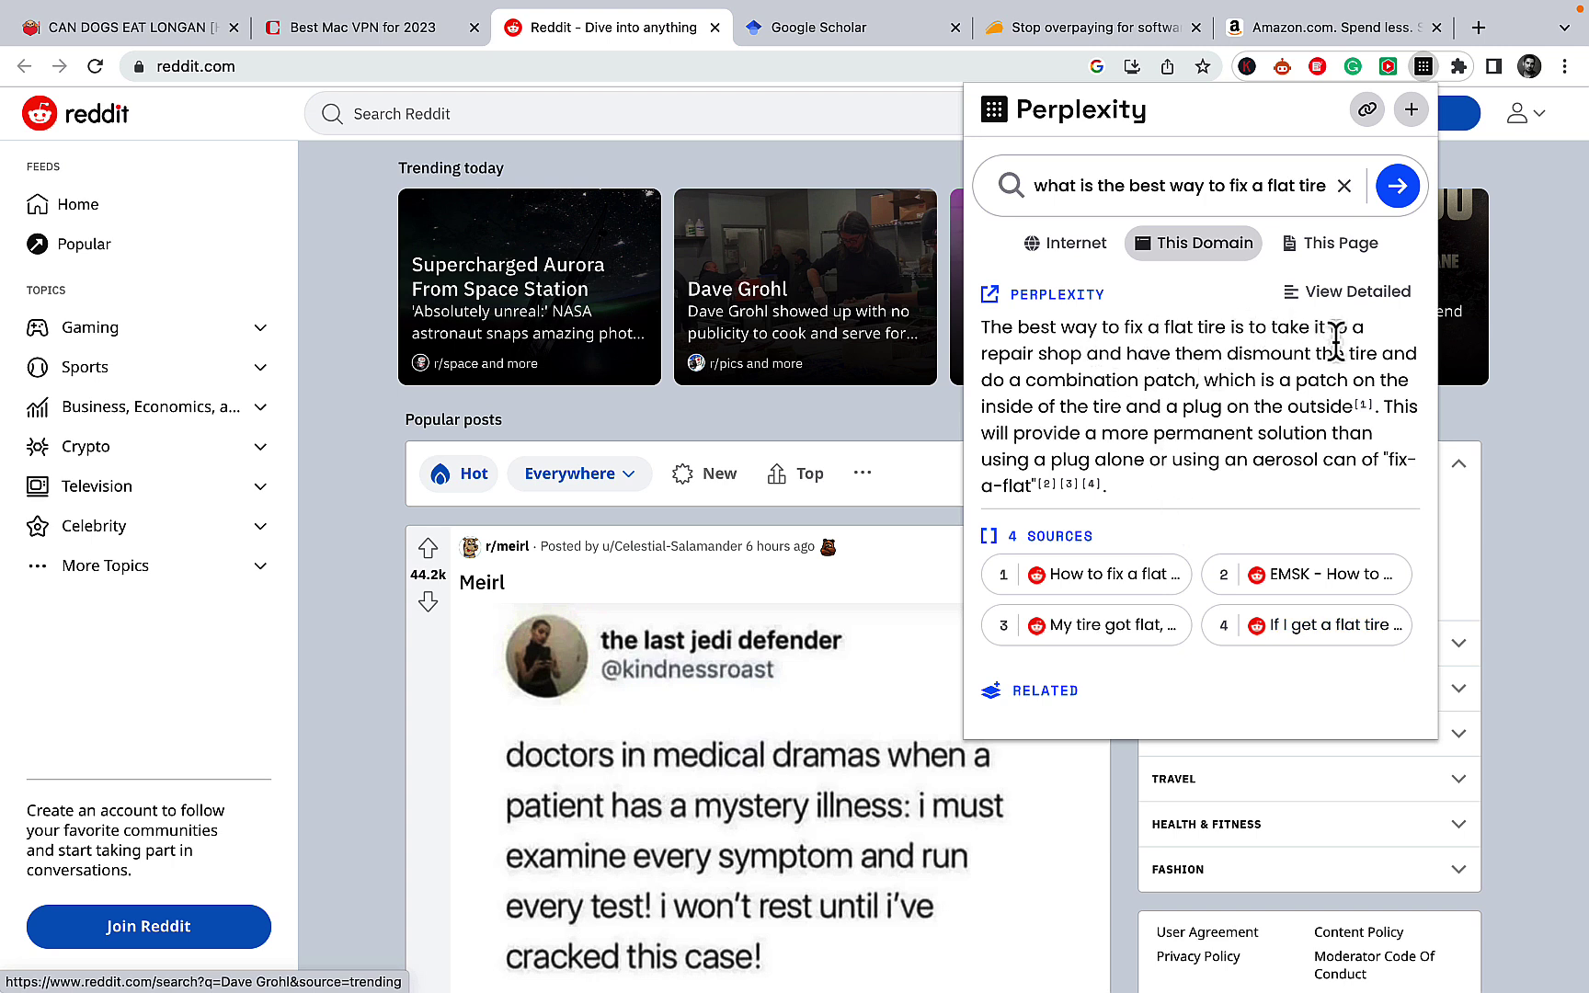
Expand the flat-tire answer to its detailed version, skim it, then go to Google Scholar
{"action": "left_click", "coordinate": [1352, 292]}
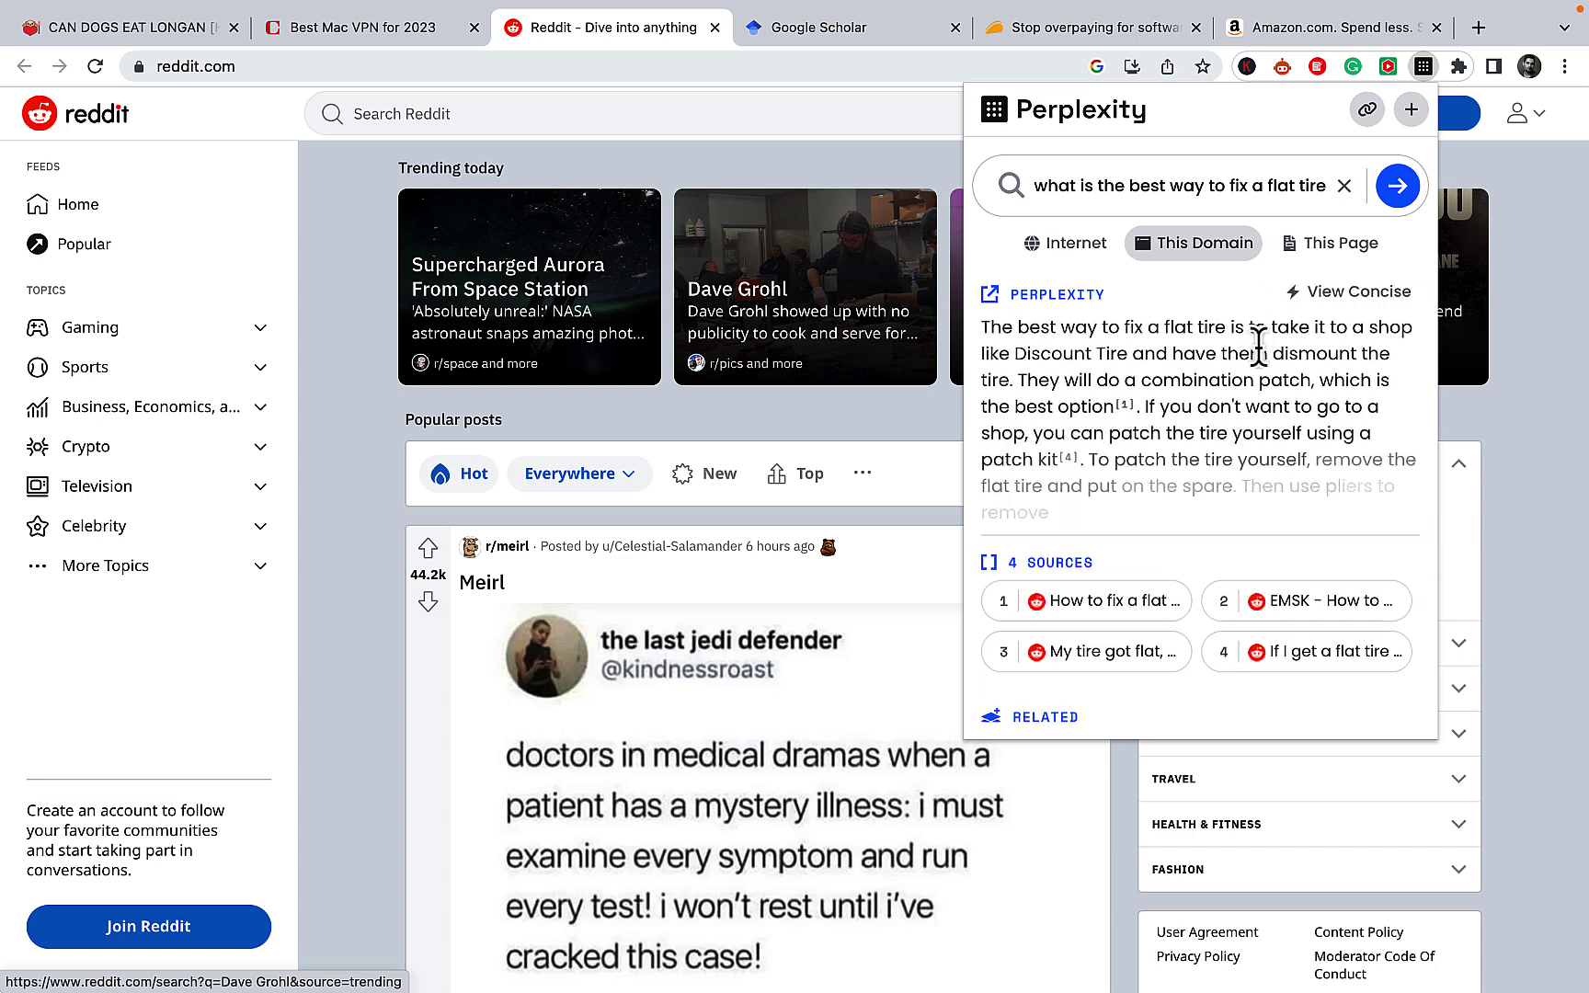
{"action": "scroll", "coordinate": [1242, 367], "scroll_direction": "down", "scroll_amount": 5}
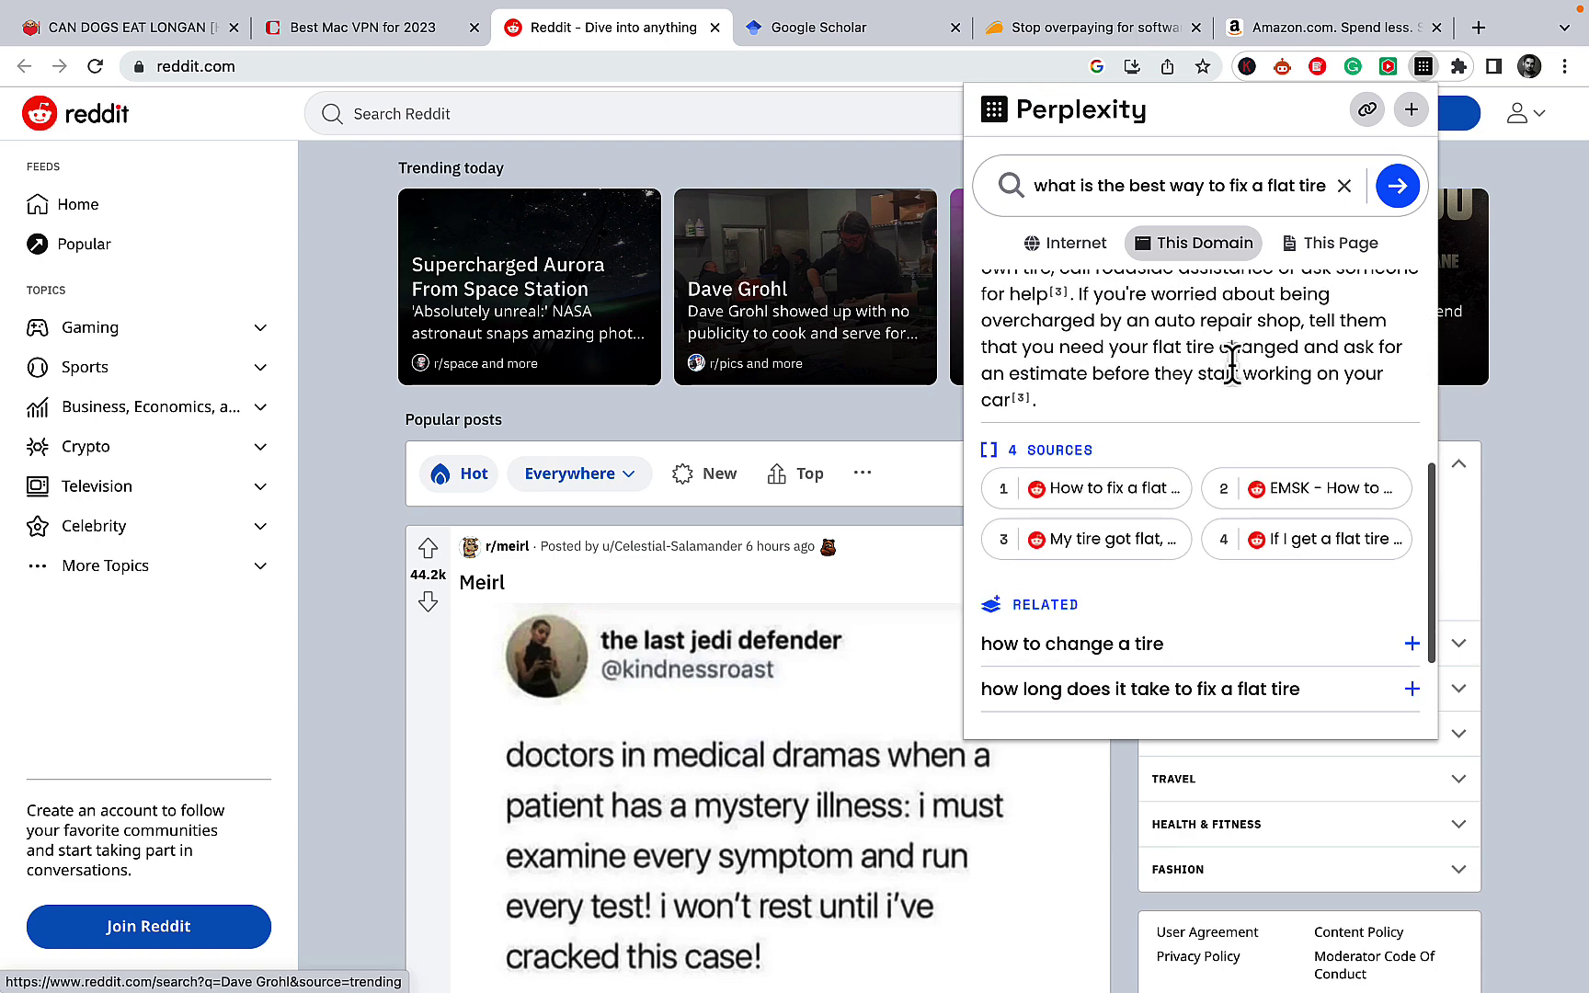
{"action": "scroll", "coordinate": [1232, 364], "scroll_direction": "up", "scroll_amount": 5}
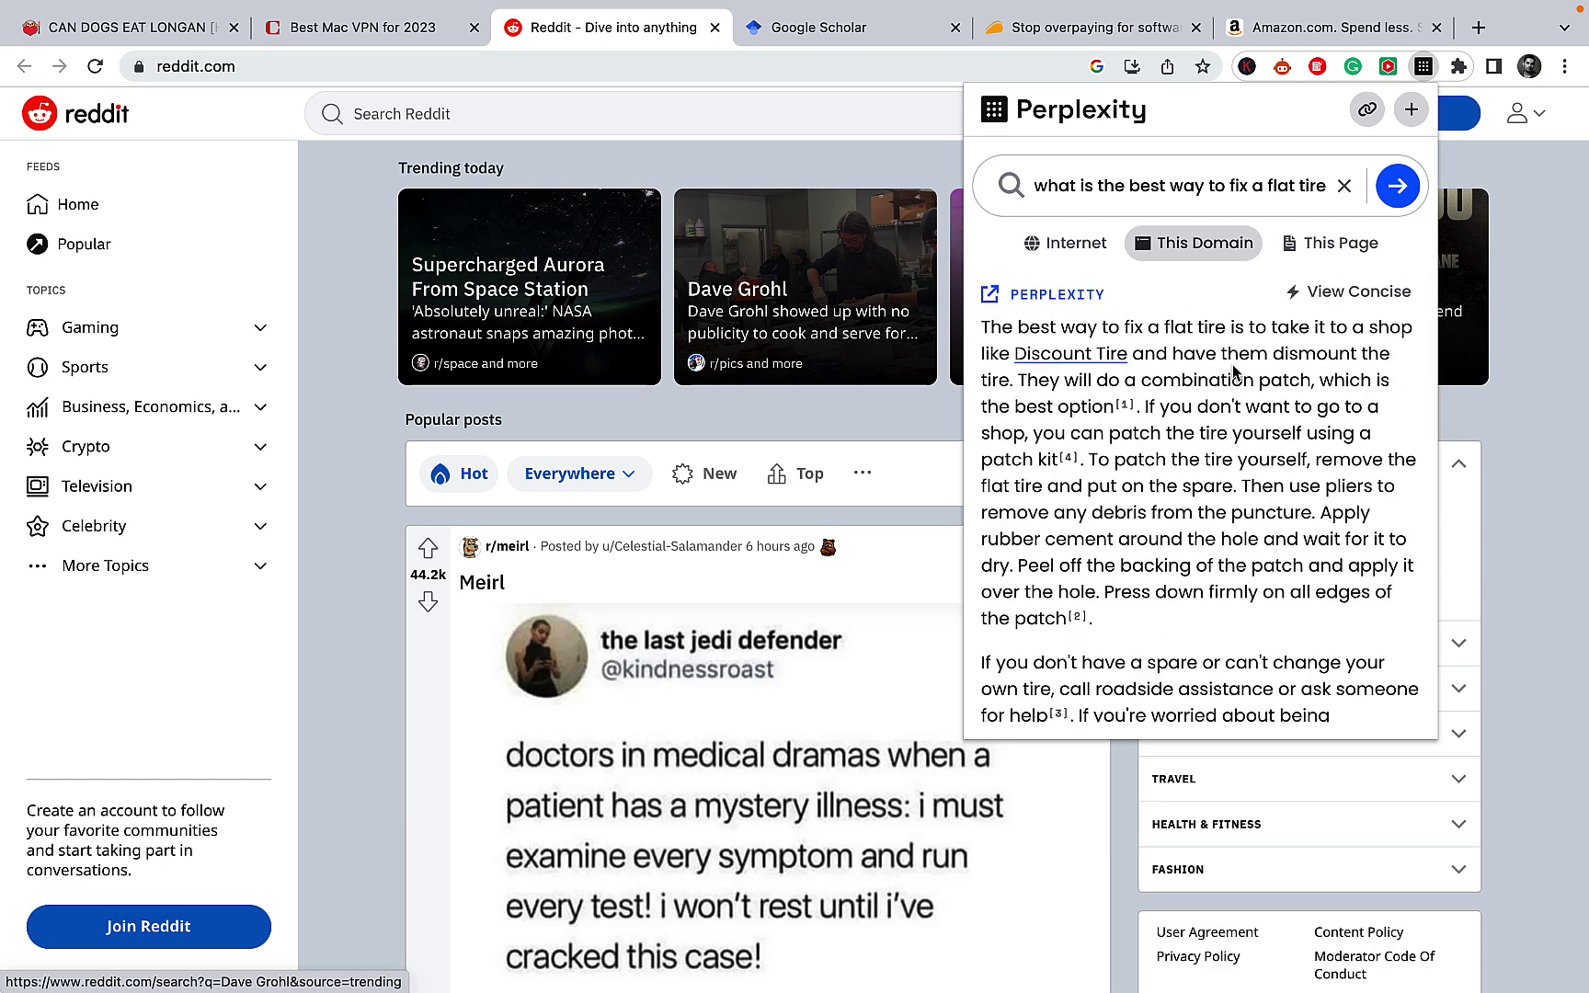
{"action": "left_click", "coordinate": [837, 33]}
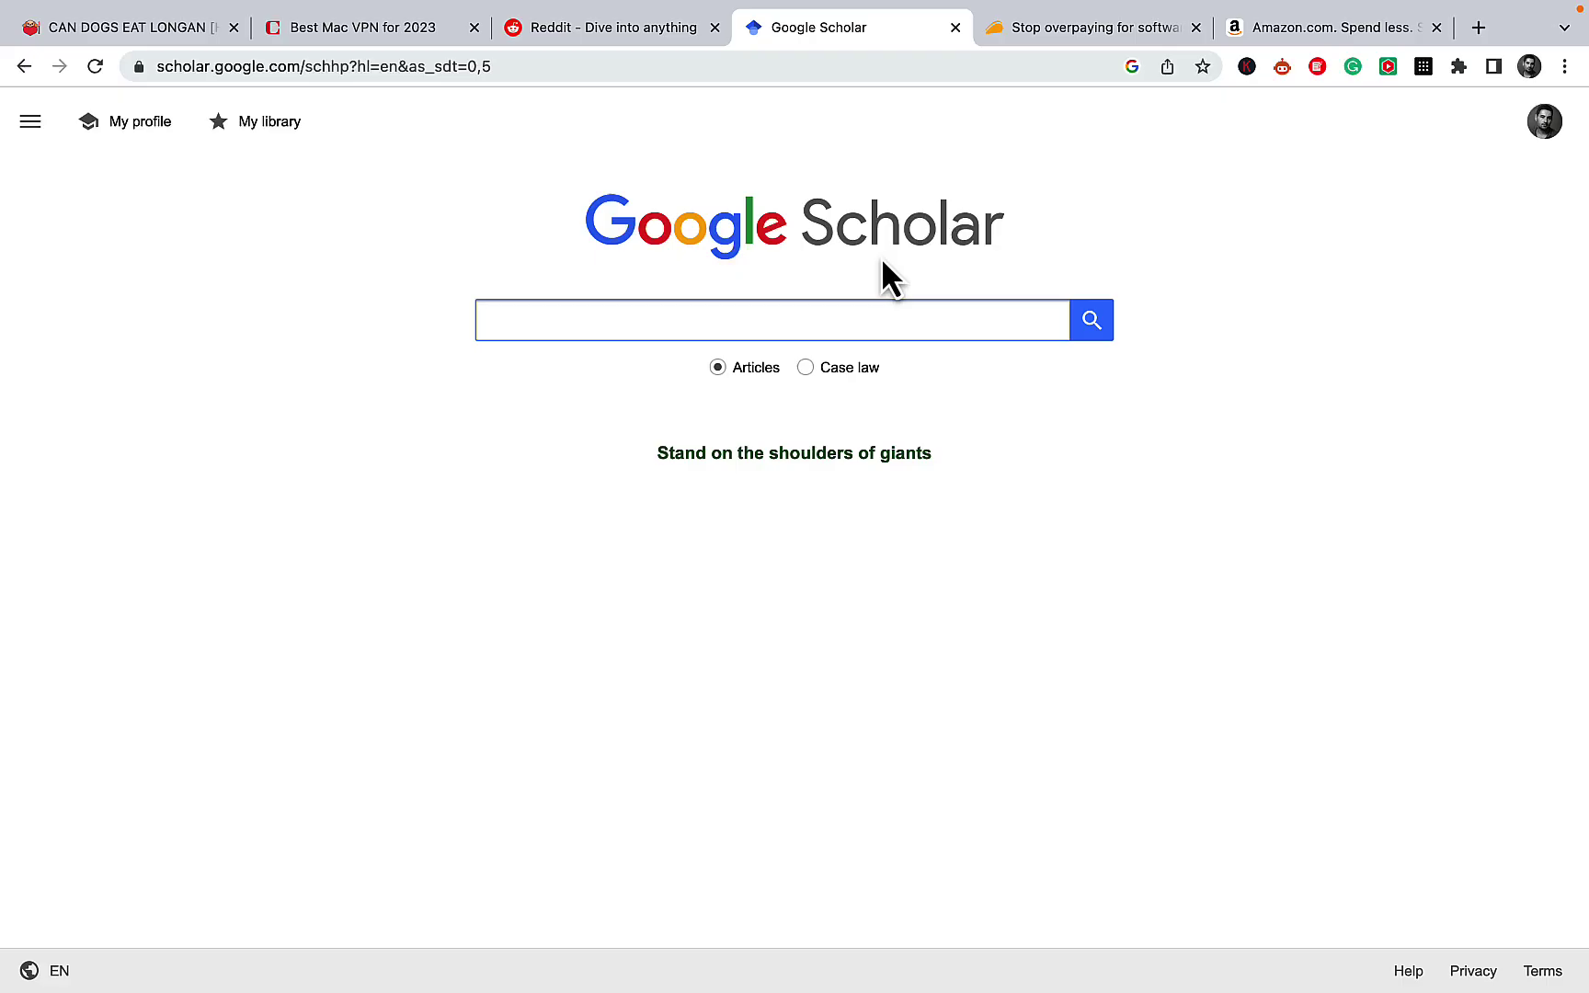
Search Google Scholar for gpt-3 and open the Cambridge article 'GPT-3: What's it good for?'
{"action": "left_click", "coordinate": [587, 322]}
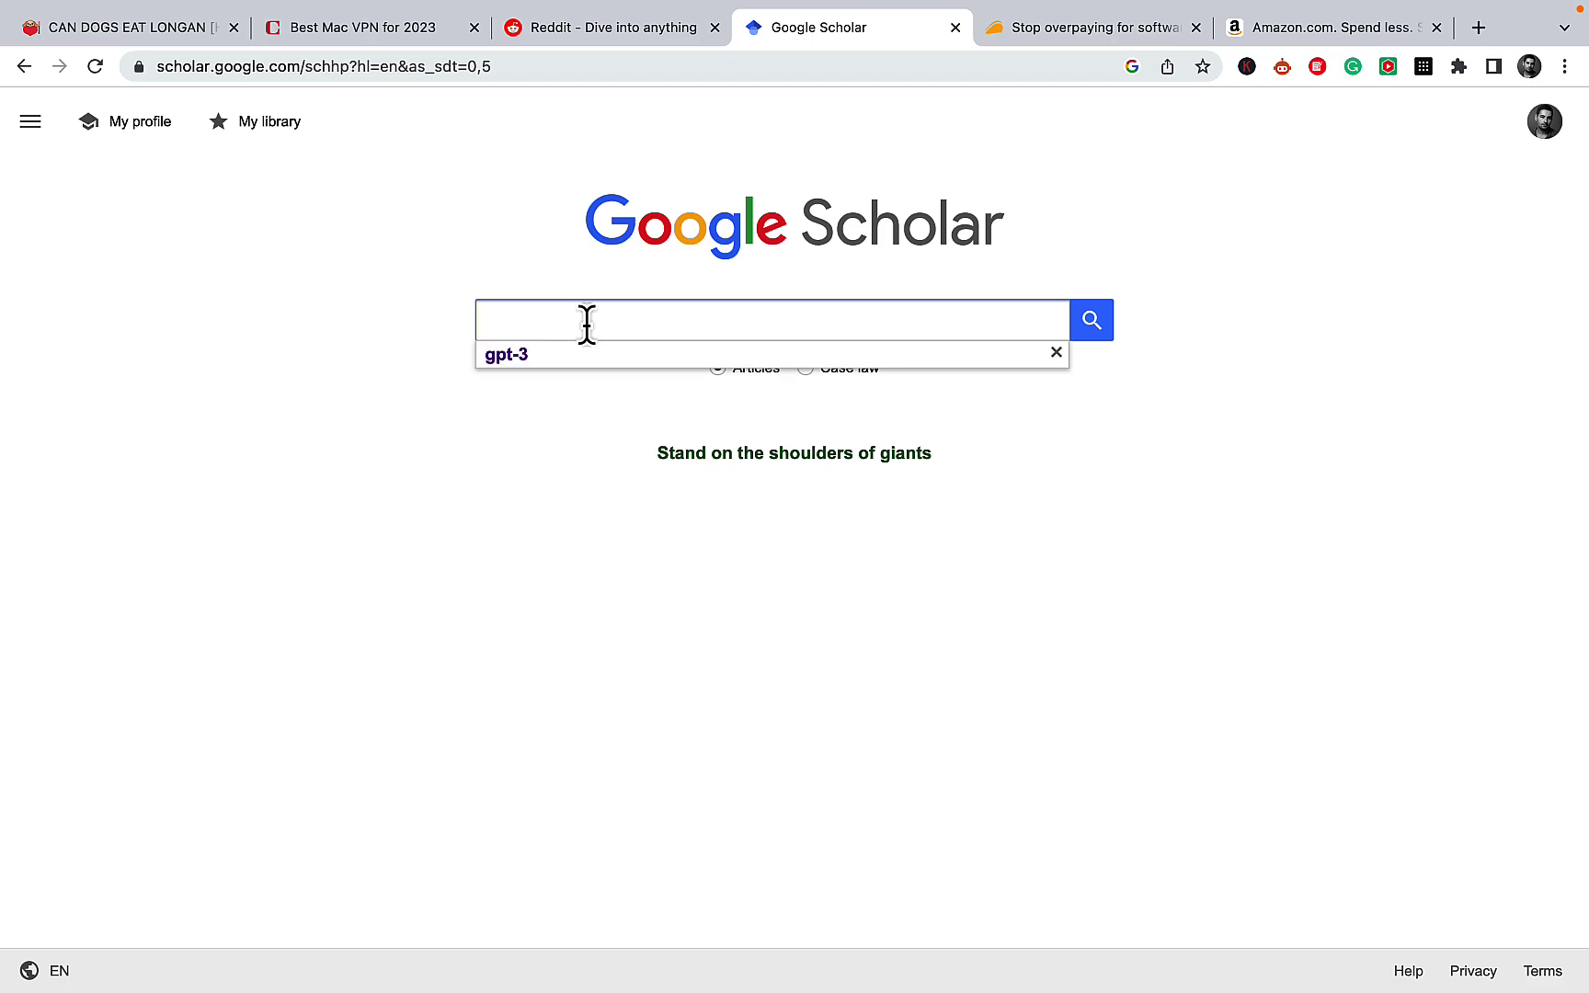
{"action": "left_click", "coordinate": [508, 357]}
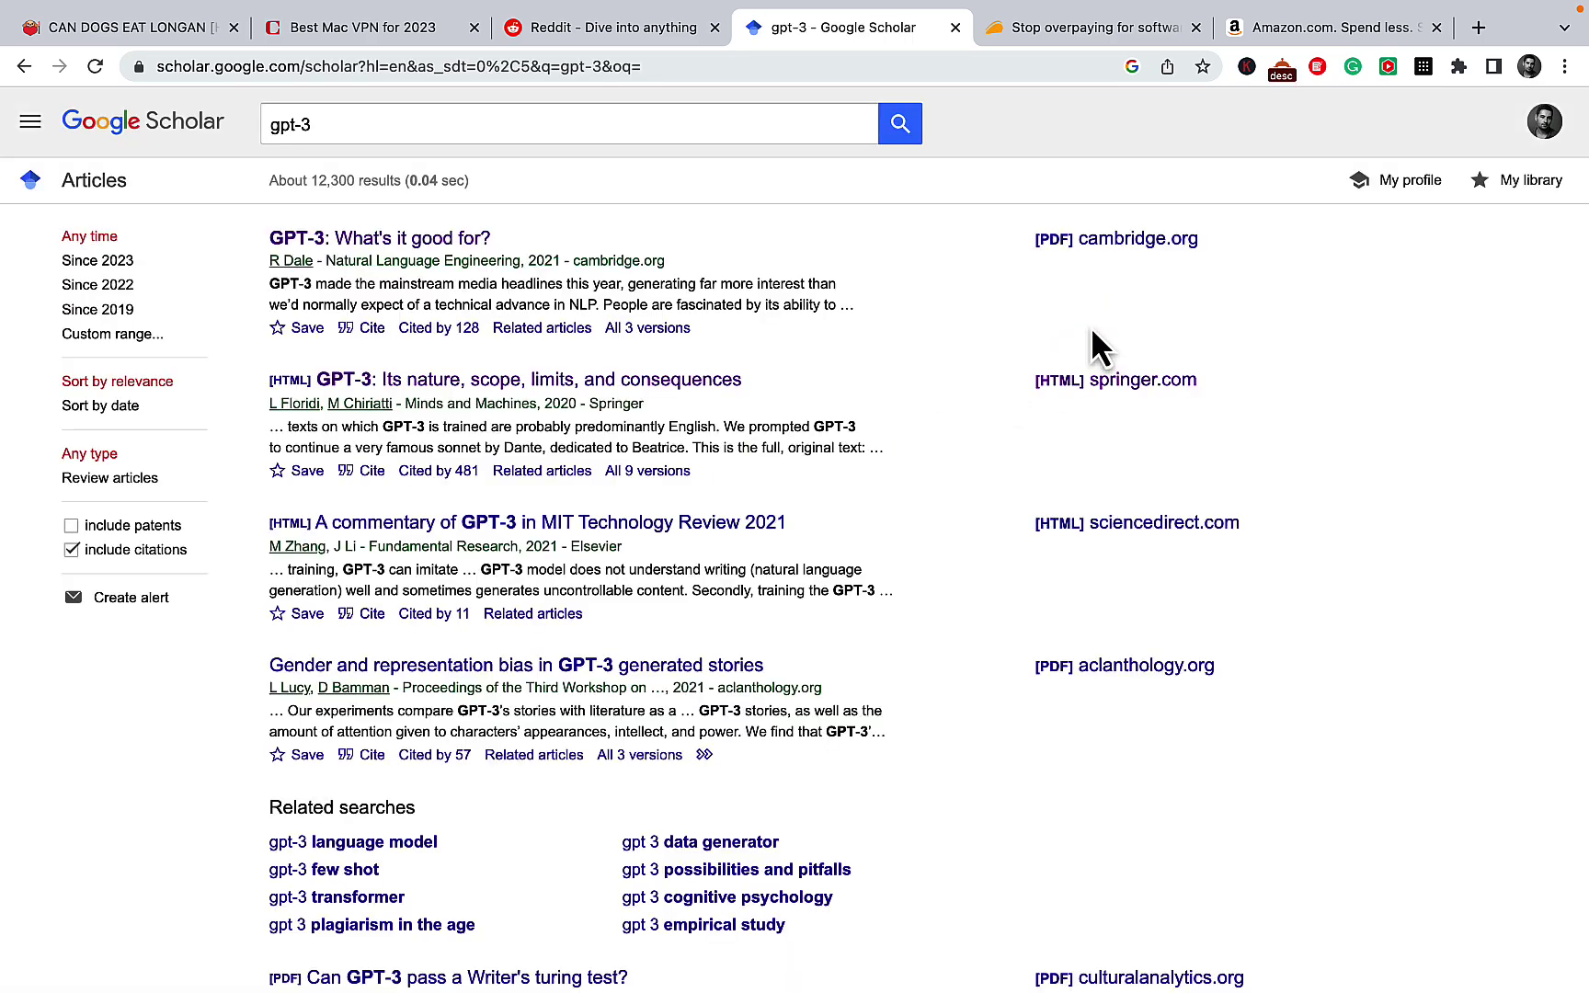
{"action": "left_click", "coordinate": [416, 240]}
{"action": "scroll", "coordinate": [694, 377], "scroll_direction": "down", "scroll_amount": 10}
{"action": "scroll", "coordinate": [692, 371], "scroll_direction": "down", "scroll_amount": 20}
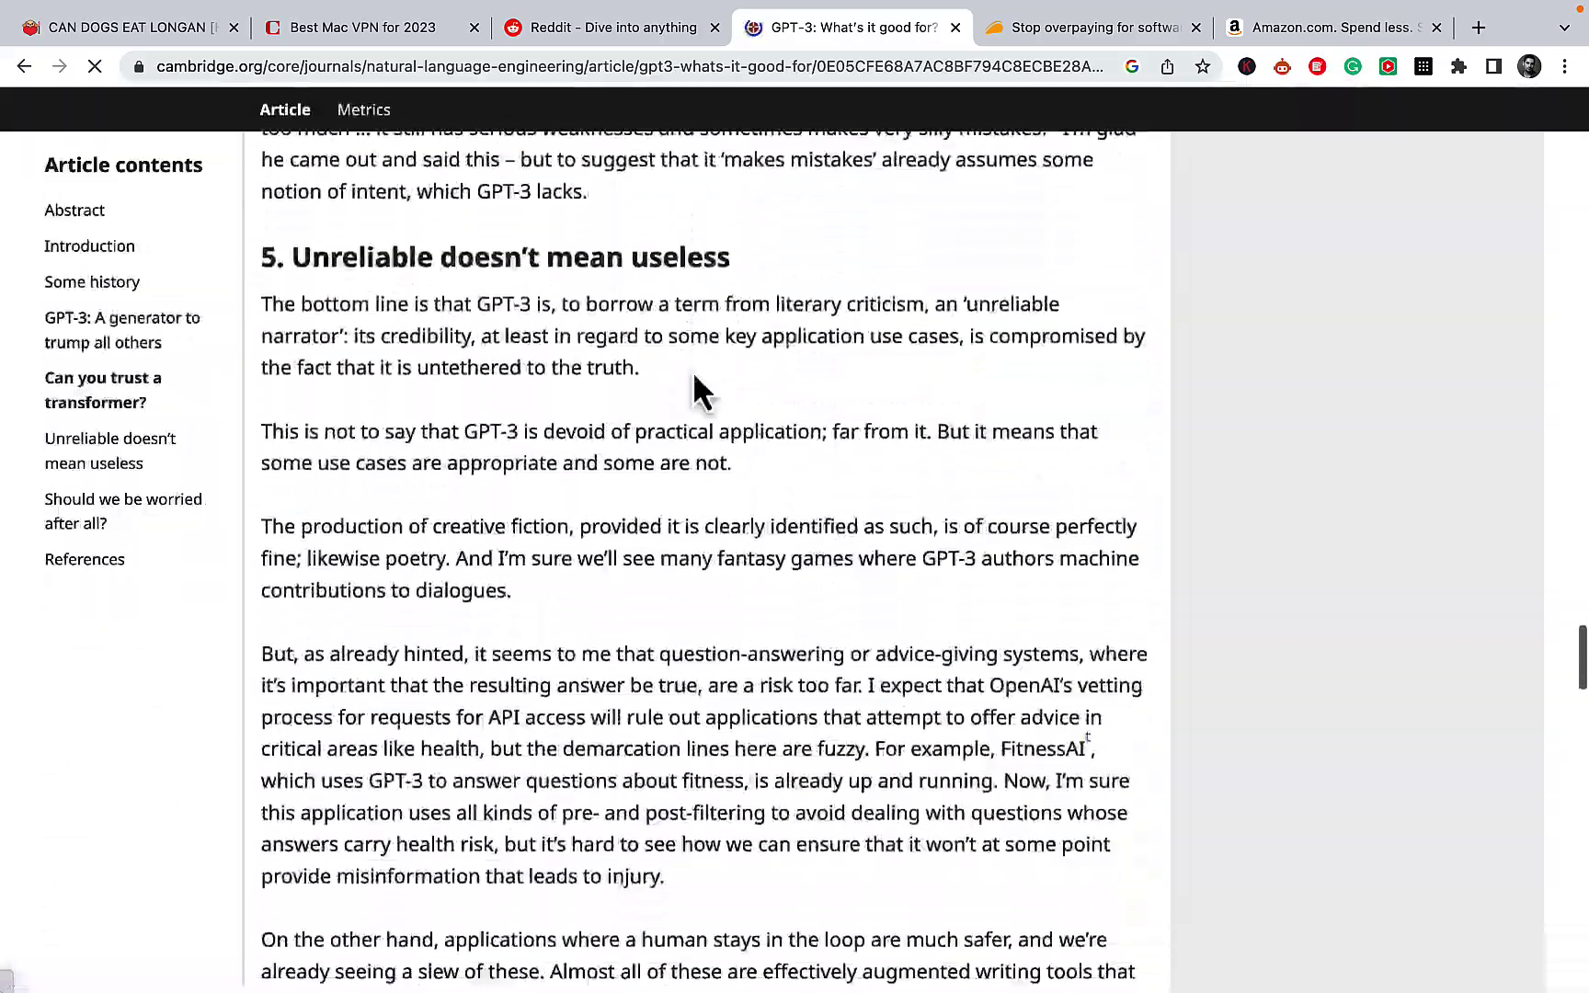
Ask Perplexity 'what is gpt-3' answered from the Cambridge article page only, then go to AppSumo
{"action": "scroll", "coordinate": [695, 375], "scroll_direction": "down", "scroll_amount": 10}
{"action": "scroll", "coordinate": [693, 372], "scroll_direction": "up", "scroll_amount": 20}
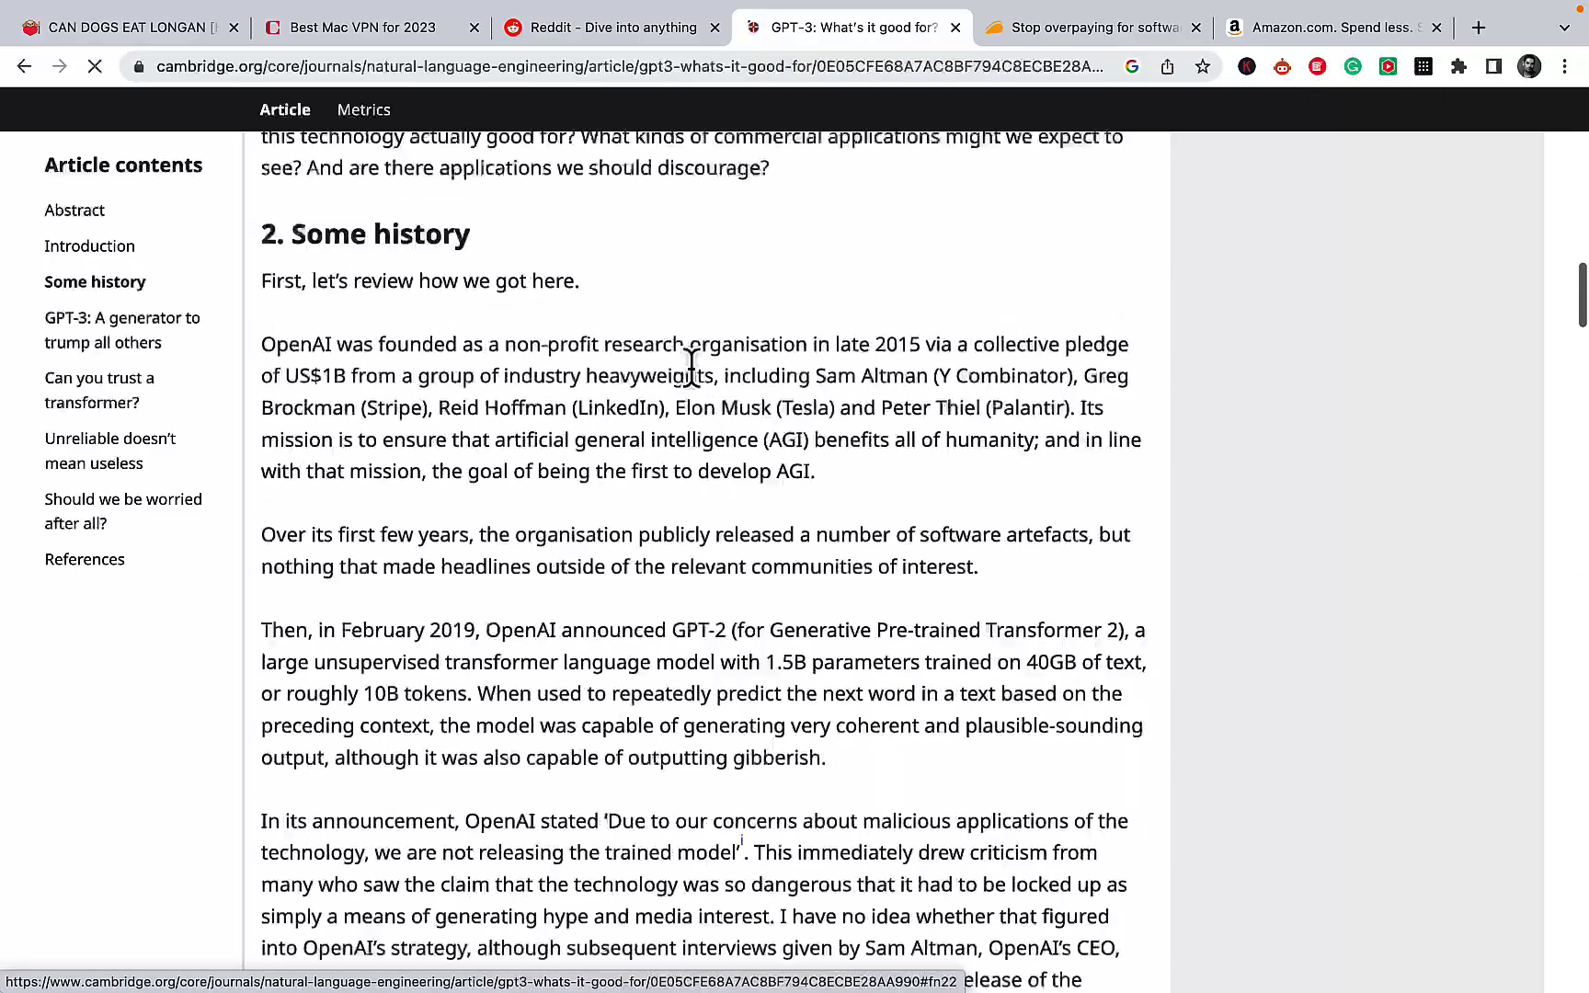
{"action": "scroll", "coordinate": [692, 371], "scroll_direction": "up", "scroll_amount": 15}
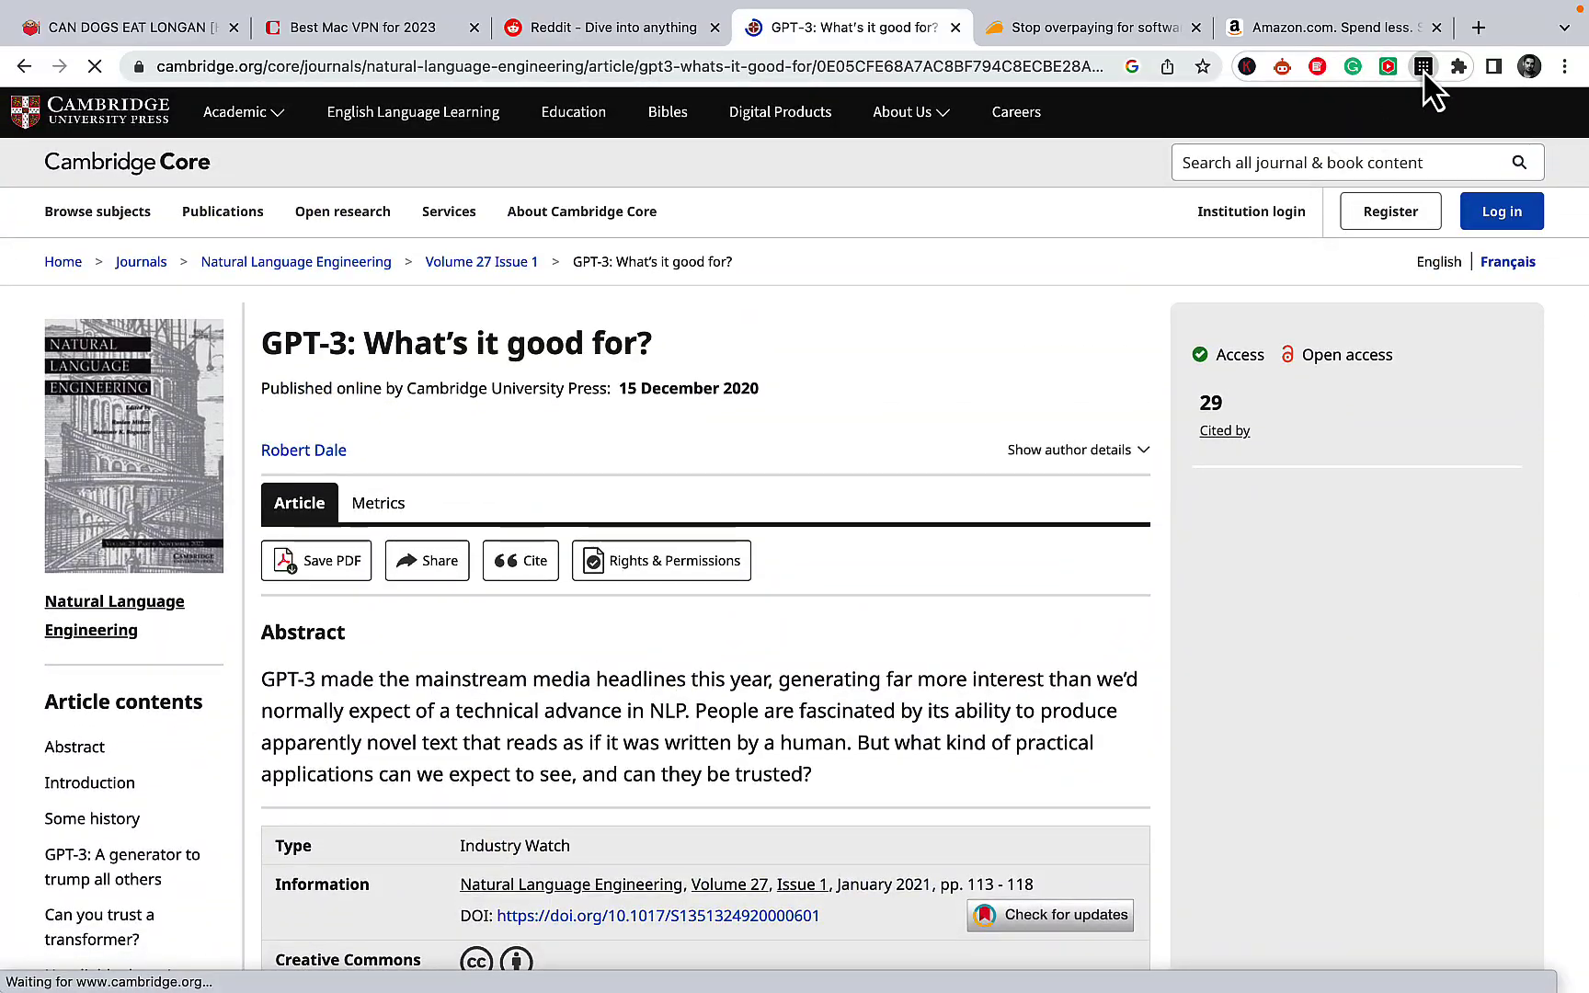
{"action": "left_click", "coordinate": [1423, 70]}
{"action": "left_click", "coordinate": [1359, 186]}
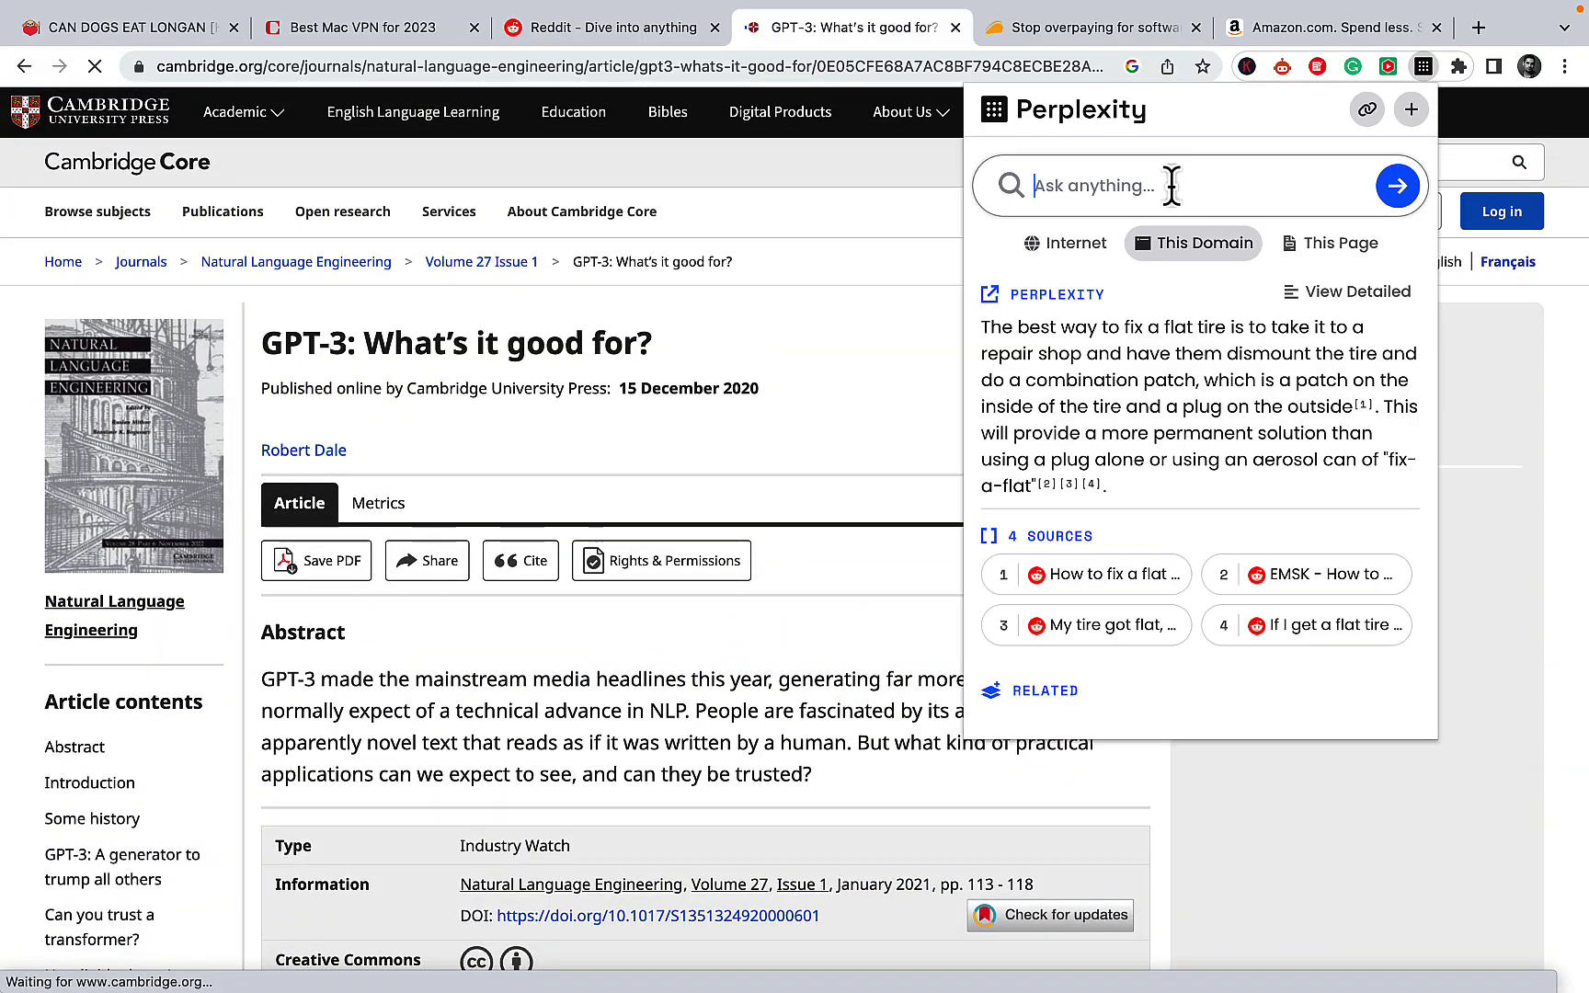
{"action": "type", "text": "what is gpt-"}
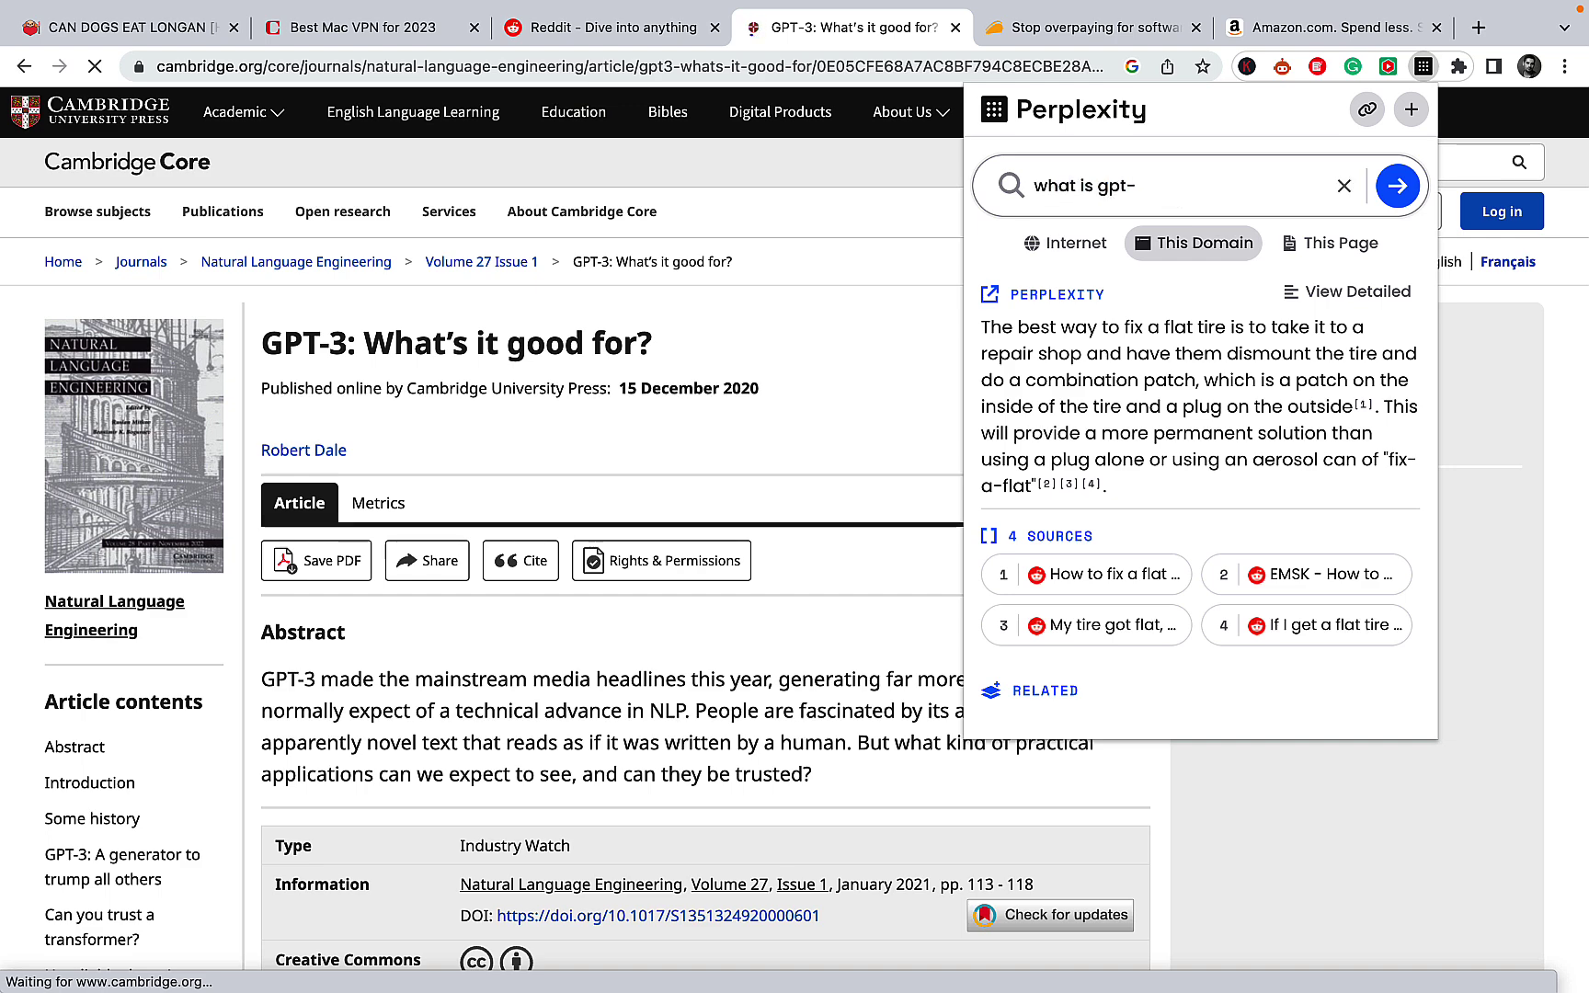
{"action": "type", "text": "3"}
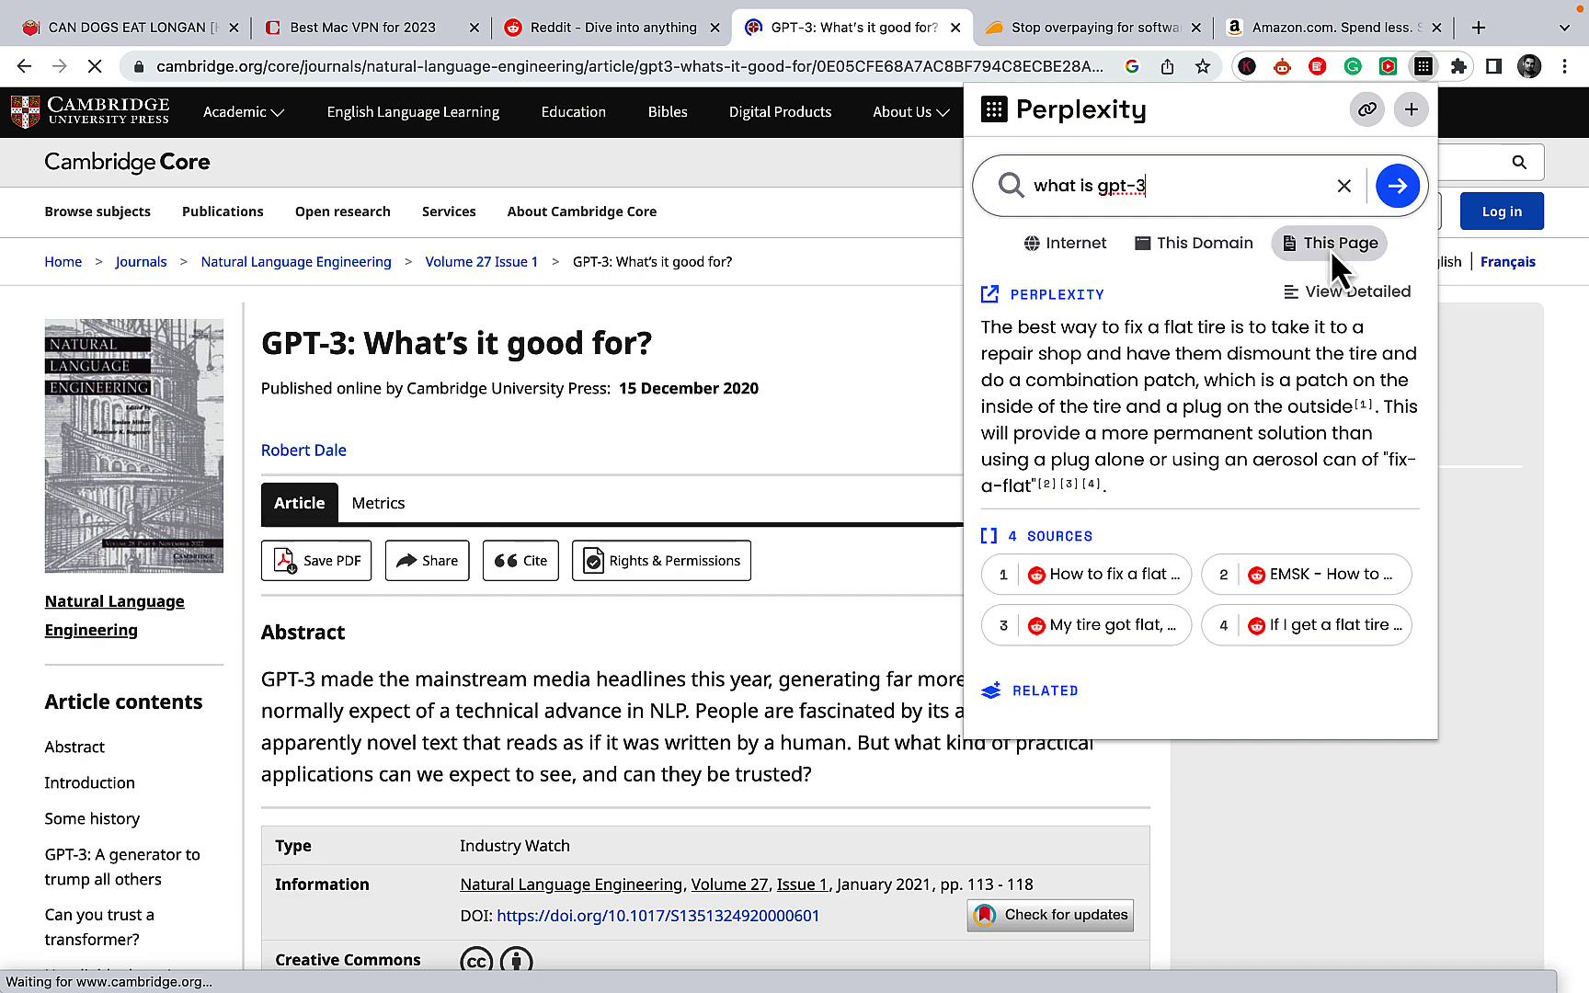
{"action": "left_click", "coordinate": [1331, 247]}
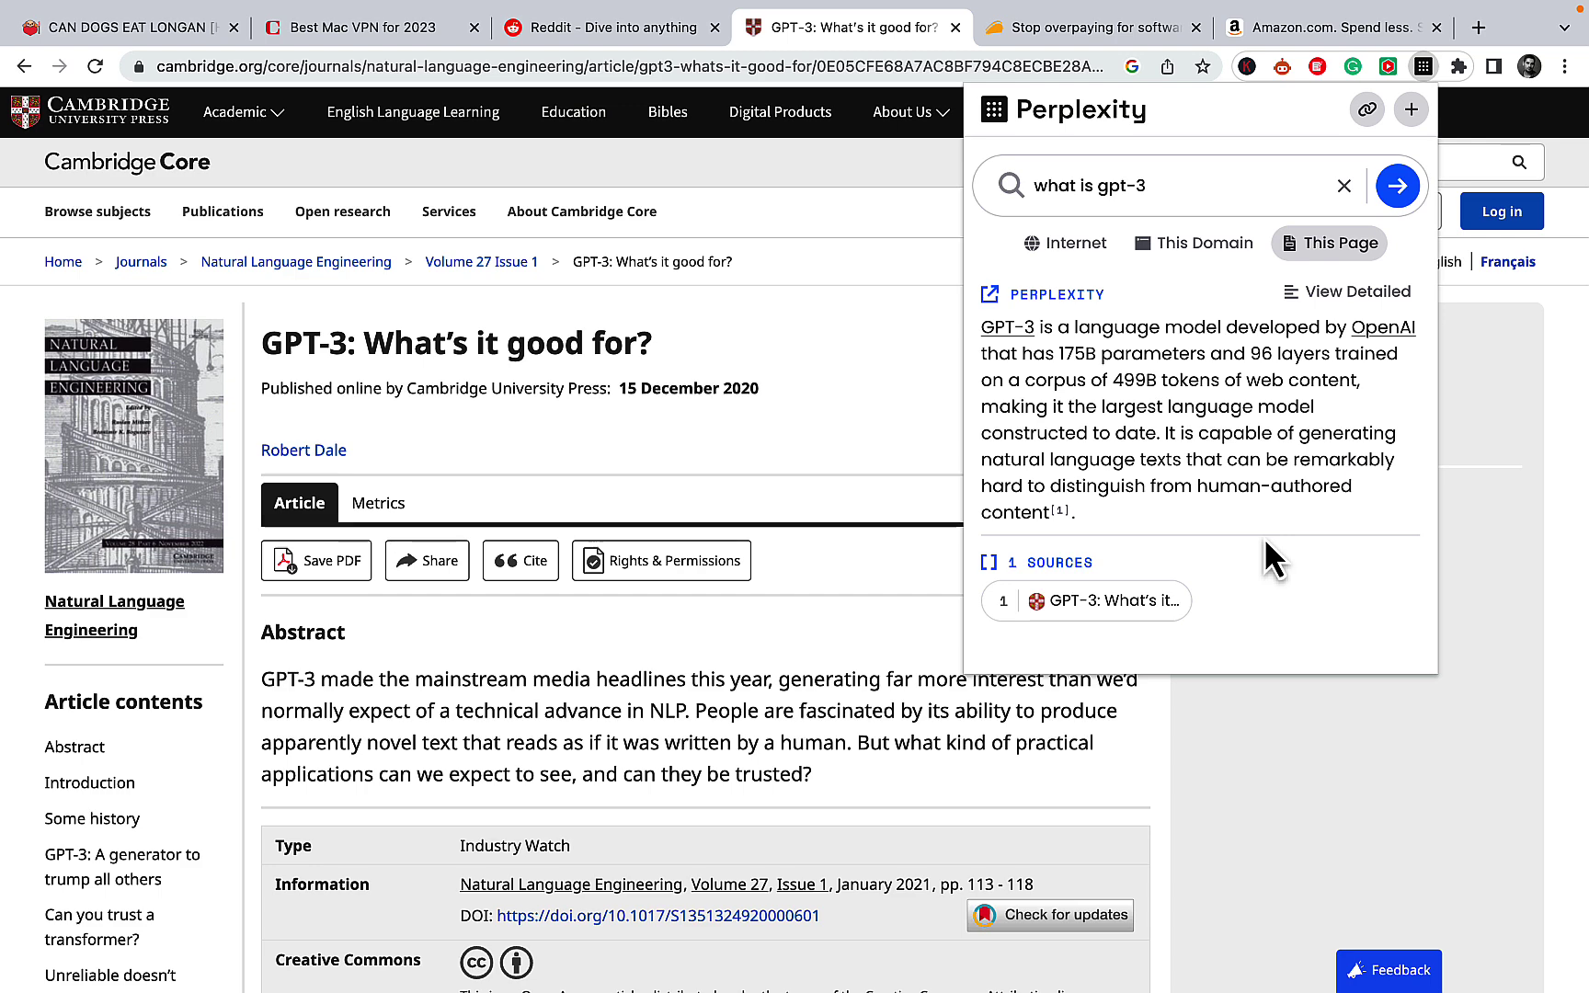
{"action": "left_click", "coordinate": [1094, 28]}
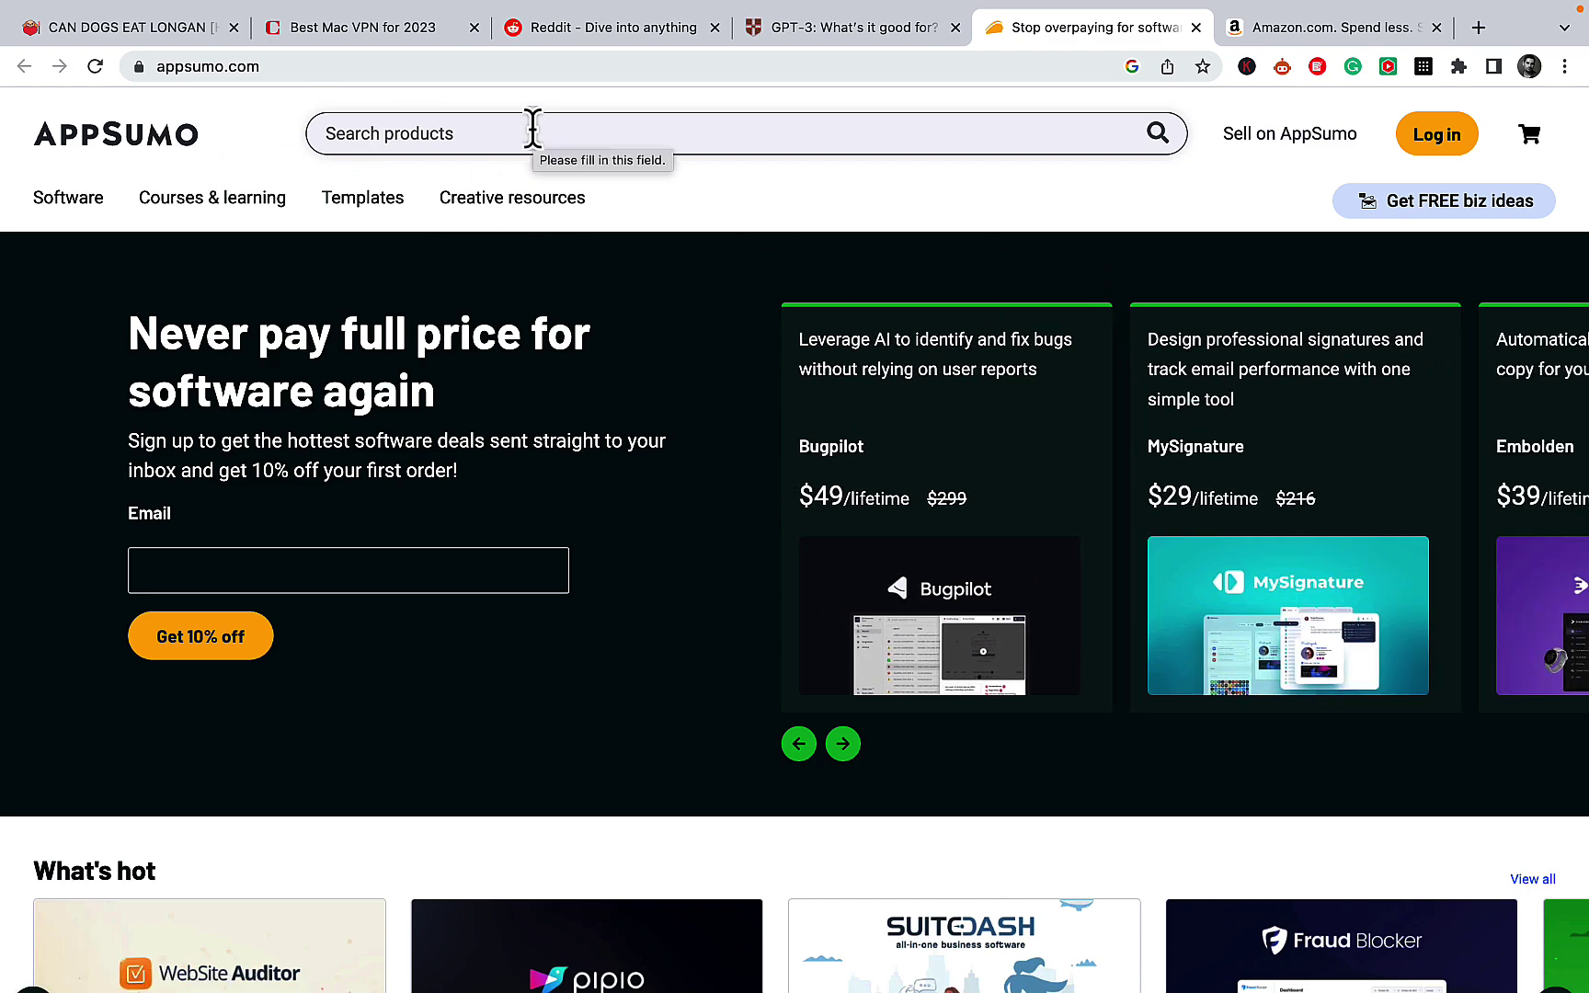
Ask Perplexity on AppSumo 'what are the highest rated ai copywriting tools'
{"action": "left_click", "coordinate": [475, 131]}
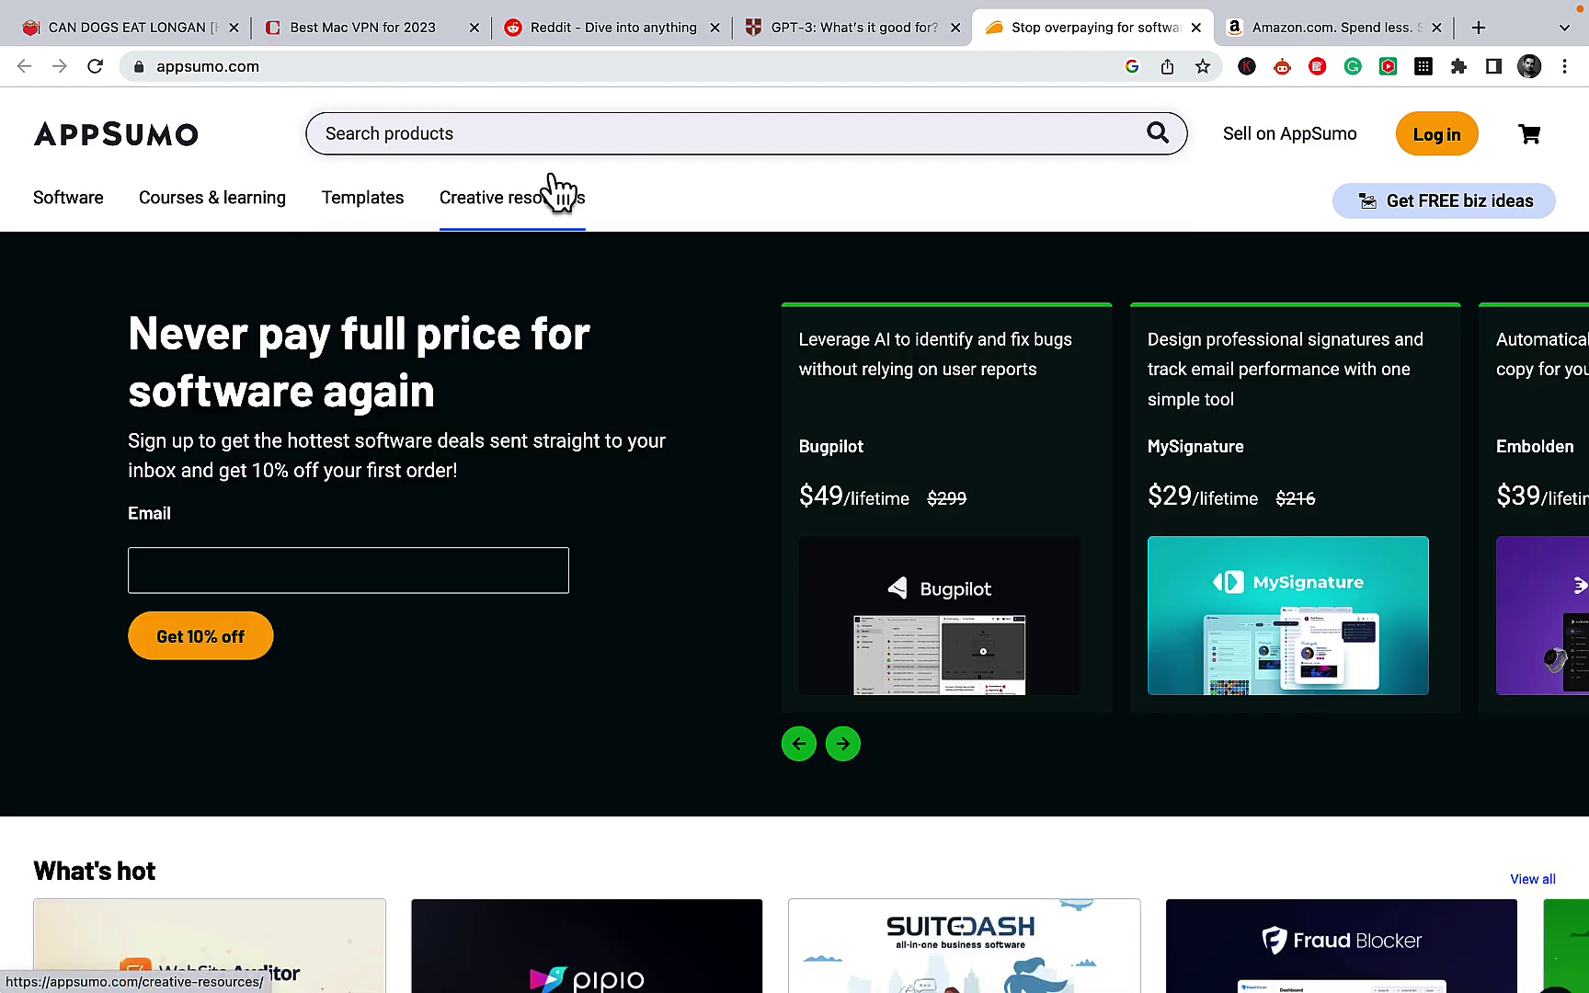
{"action": "left_click", "coordinate": [1424, 66]}
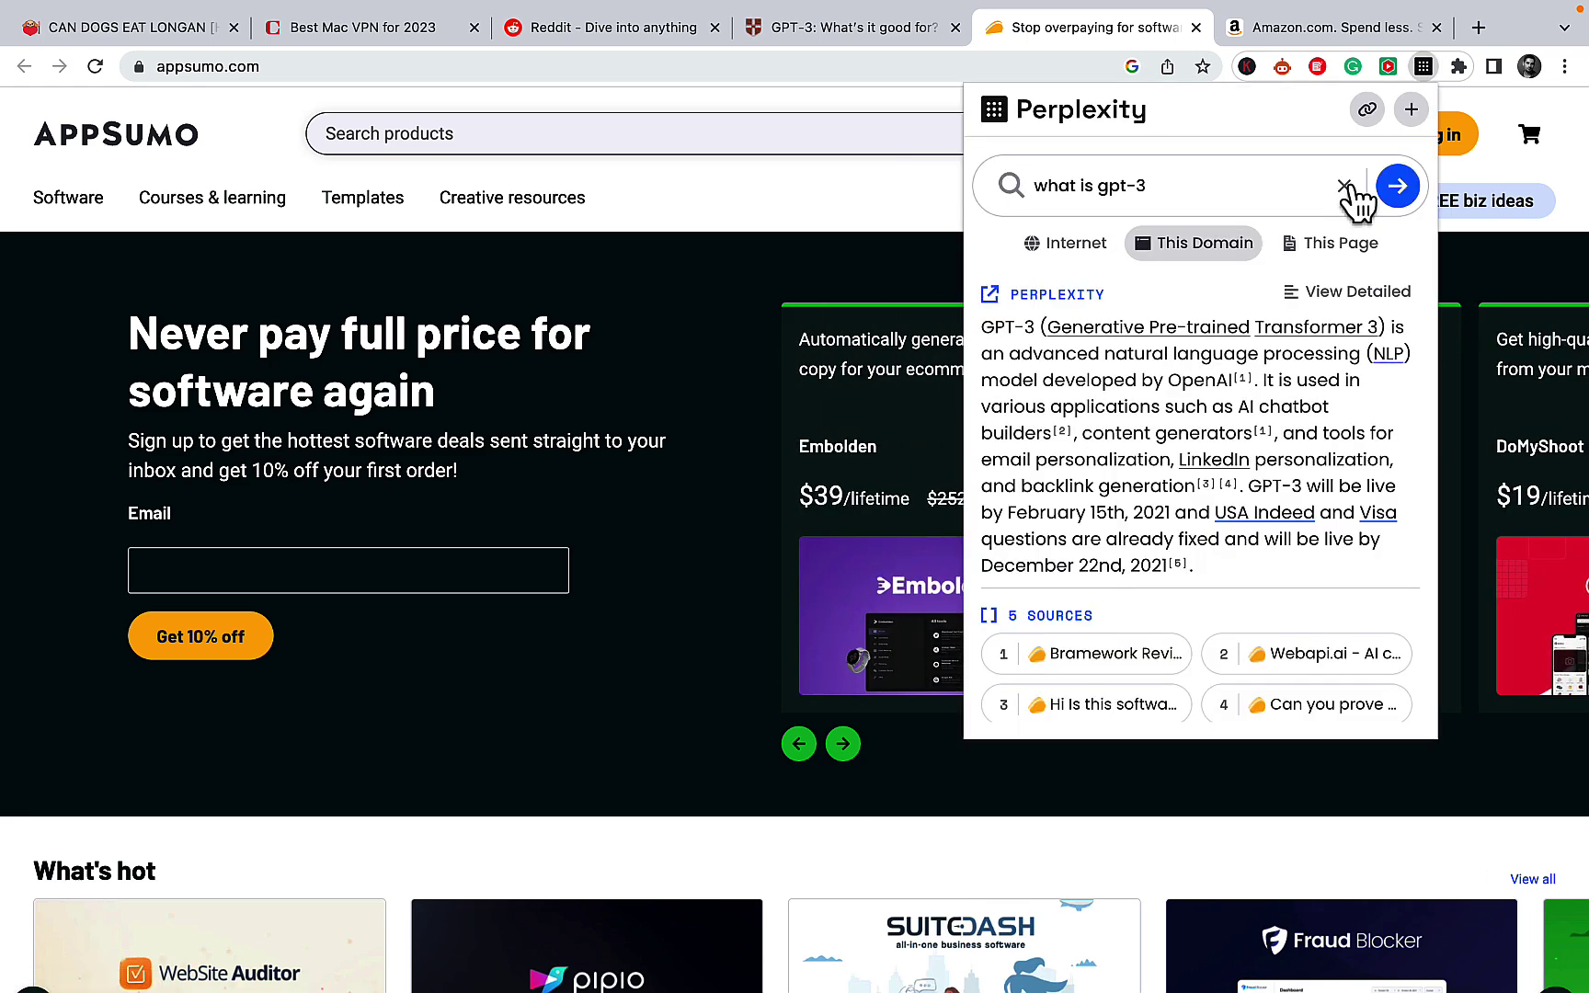
{"action": "left_click", "coordinate": [1344, 186]}
{"action": "type", "text": "what are the highe"}
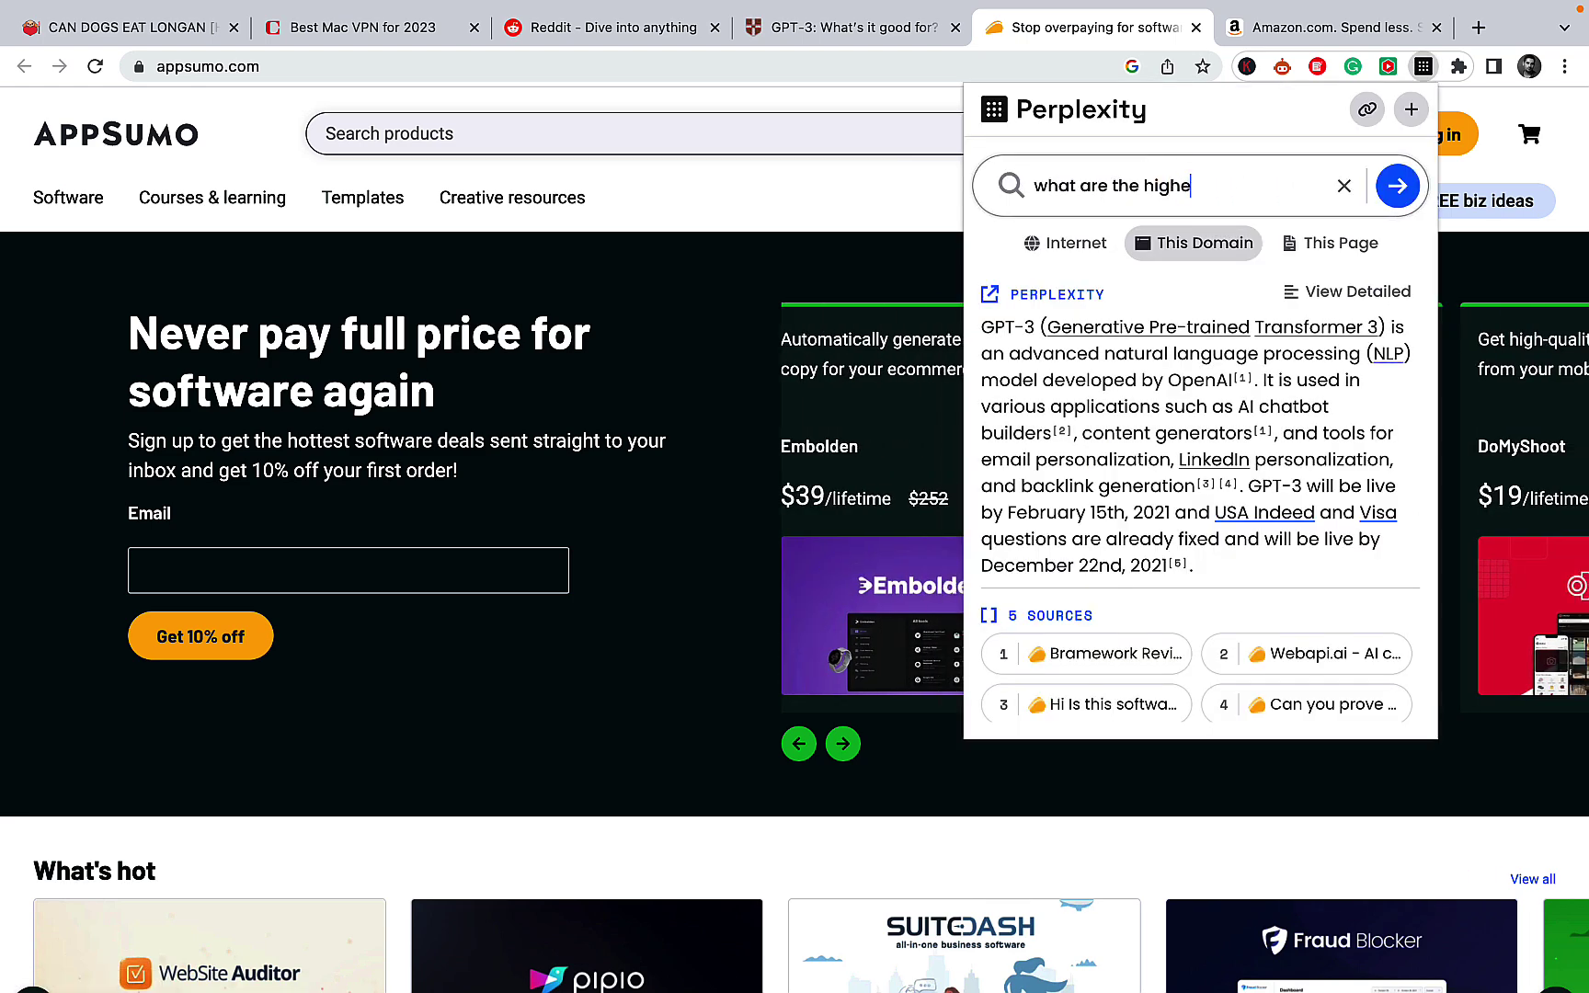
{"action": "type", "text": "st rated "}
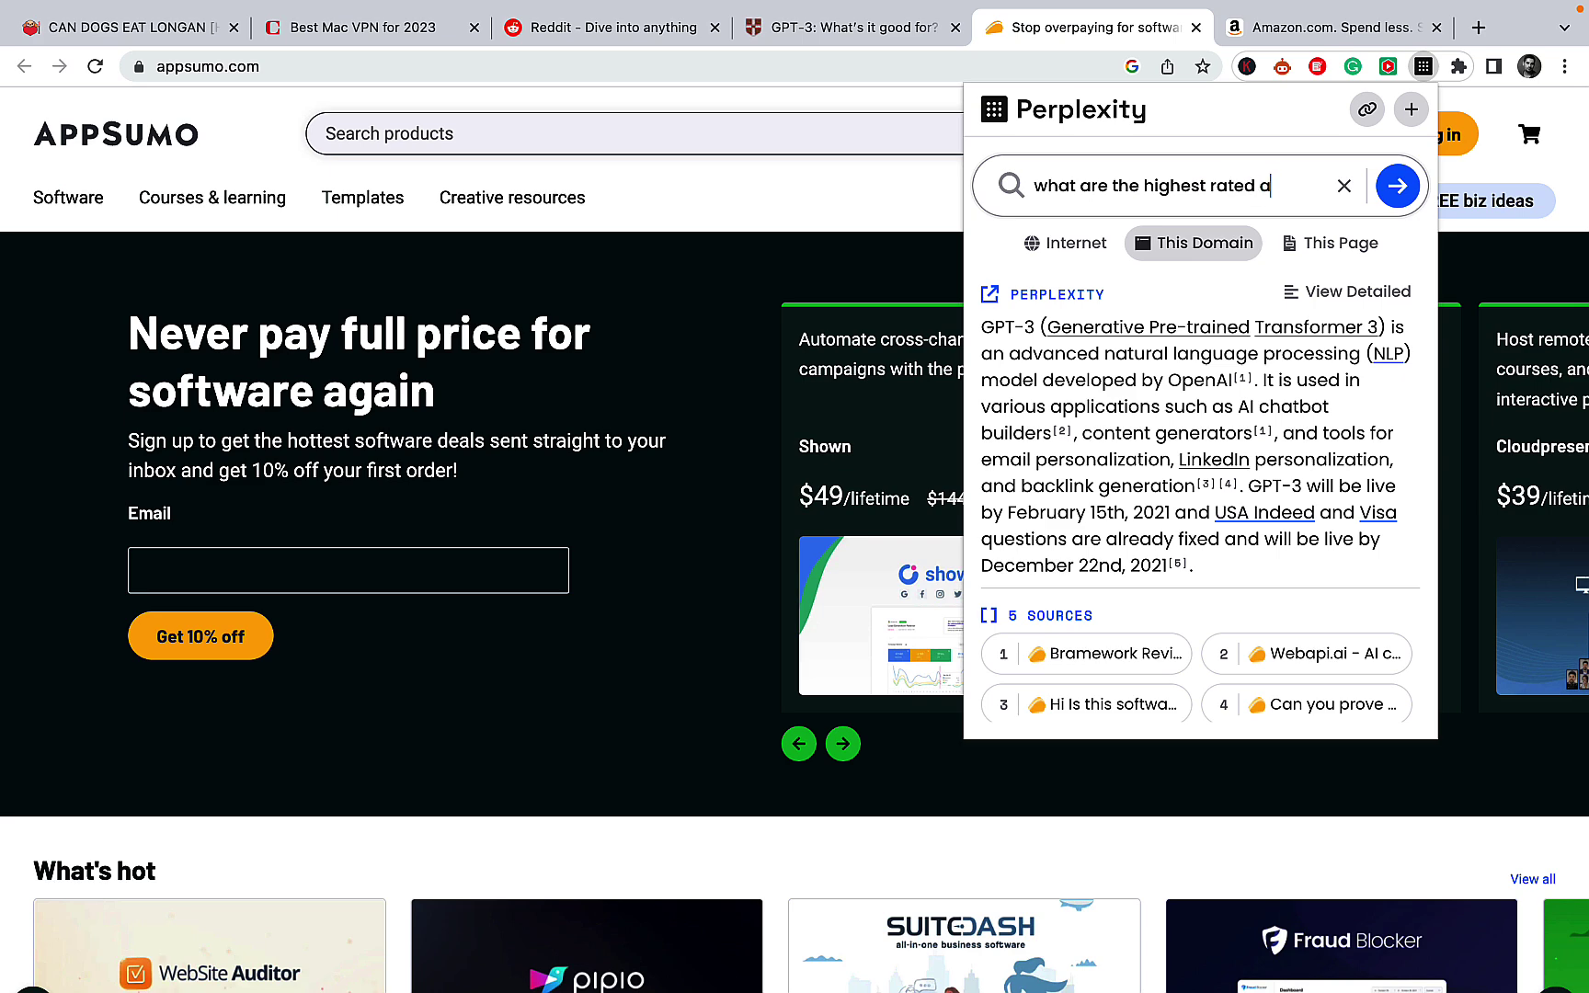
{"action": "type", "text": "ai copywr"}
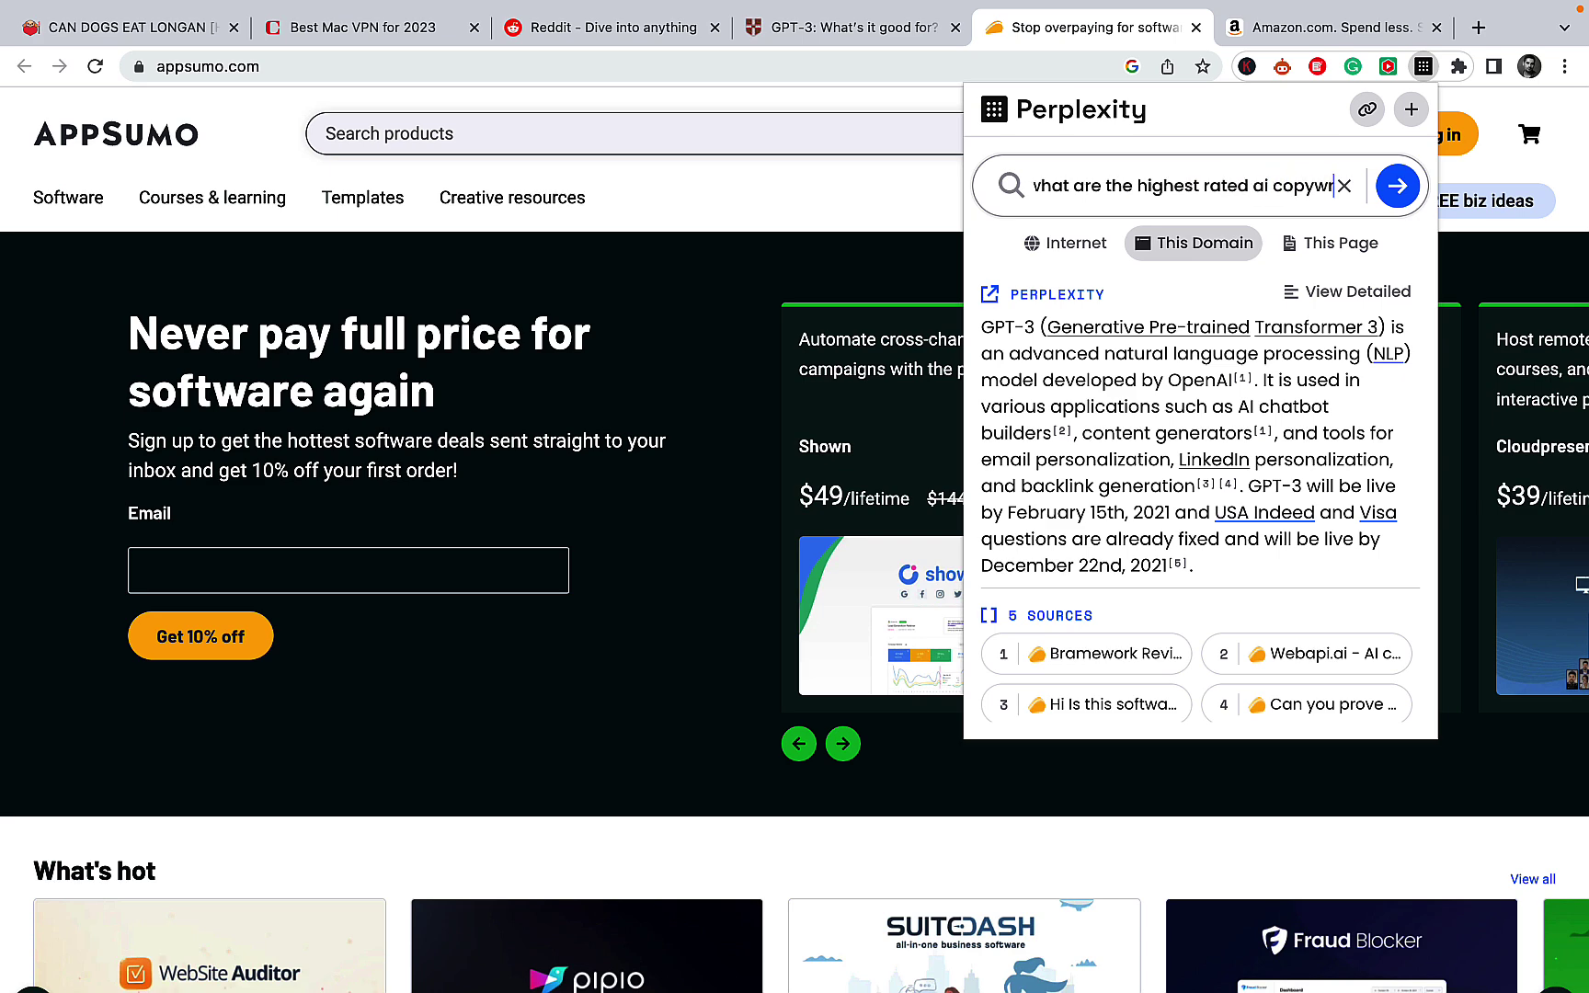
{"action": "type", "text": "iting tools"}
{"action": "key", "text": "Return"}
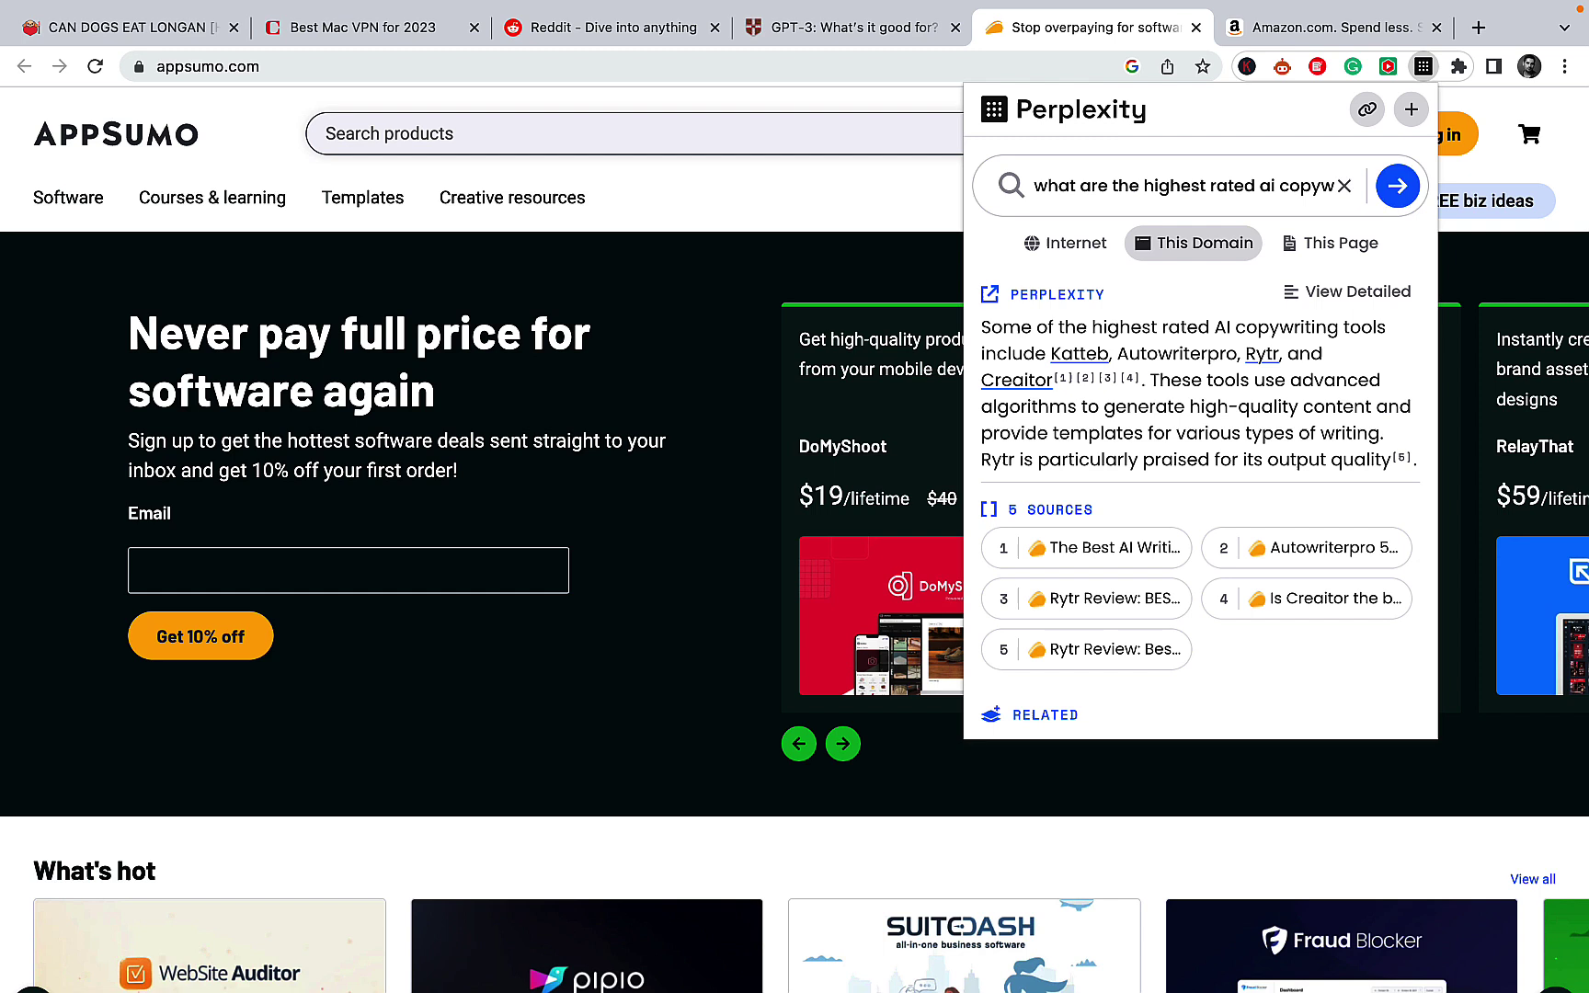
Open the first cited source, the Katteb review, then close it and return to AppSumo
{"action": "left_click", "coordinate": [1115, 550]}
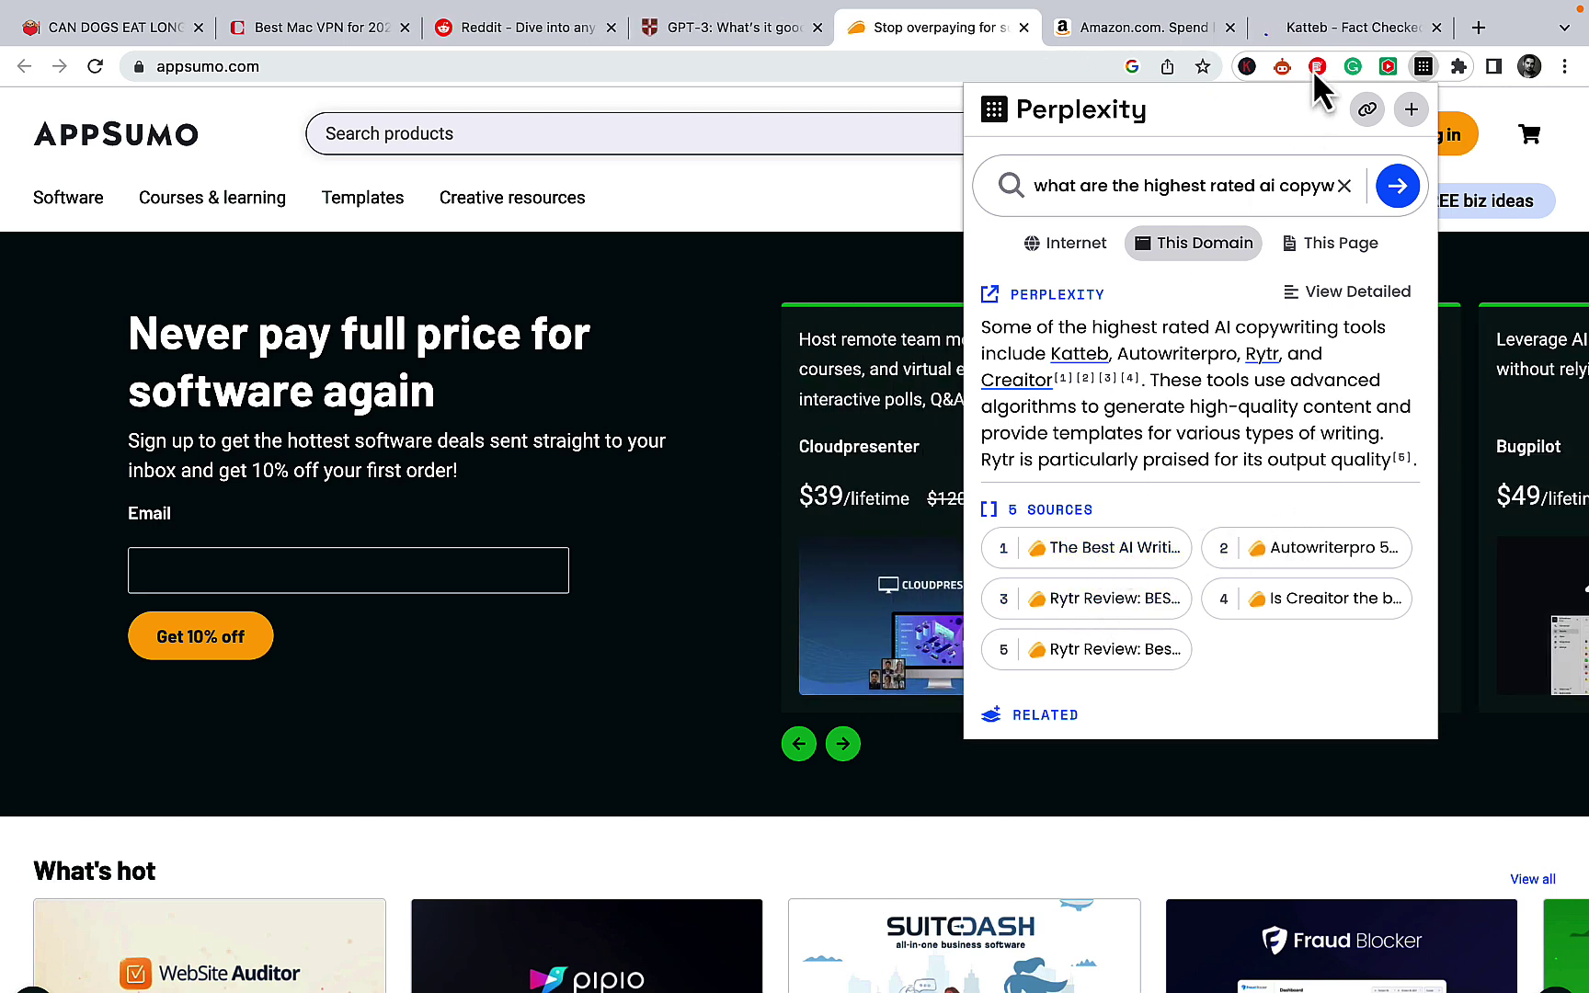
{"action": "left_click", "coordinate": [1311, 20]}
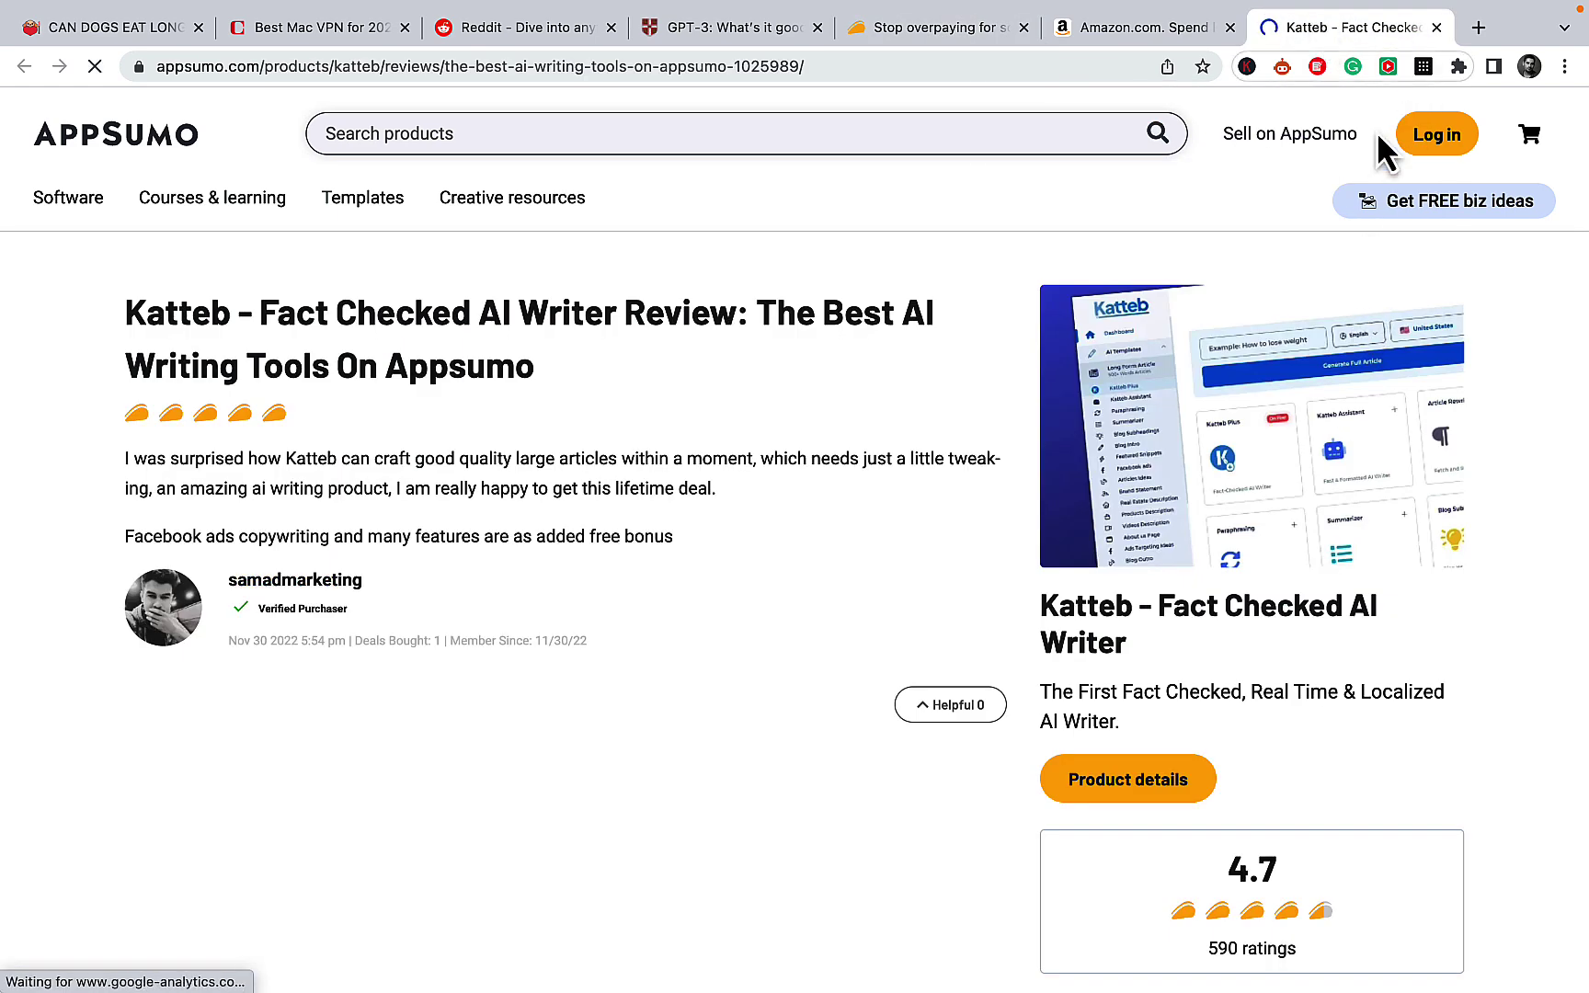
{"action": "left_click", "coordinate": [1437, 24]}
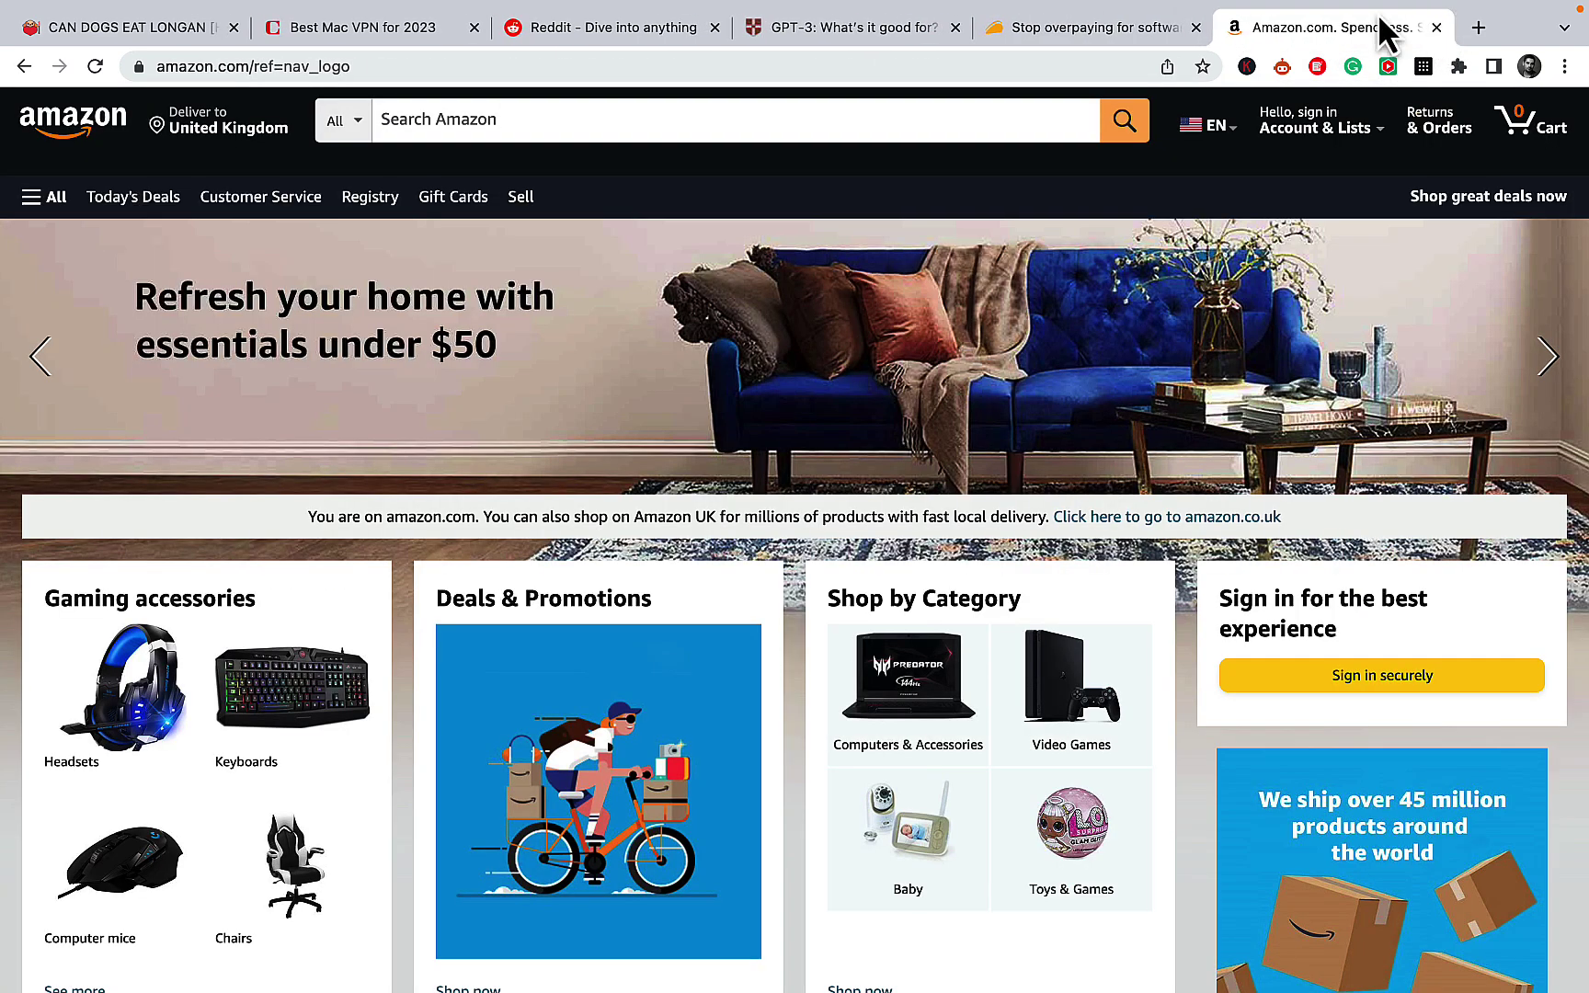
{"action": "left_click", "coordinate": [1071, 32]}
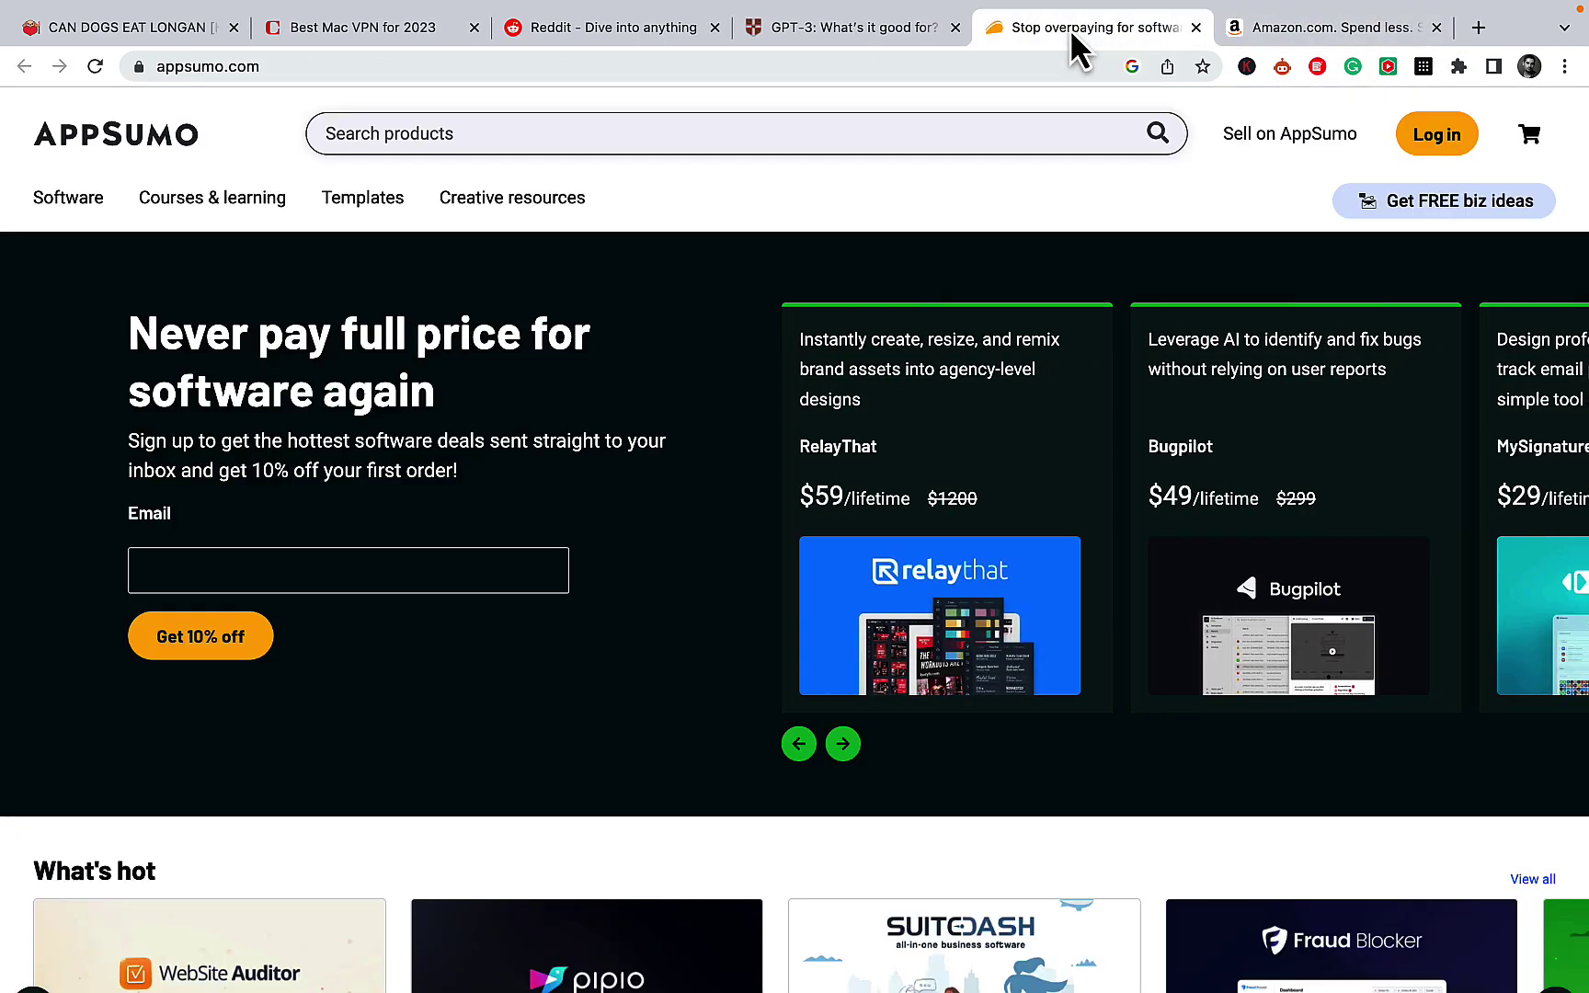
Open the third cited source, the Rytr review, look it over, and return to the AppSumo answer
{"action": "left_click", "coordinate": [1424, 66]}
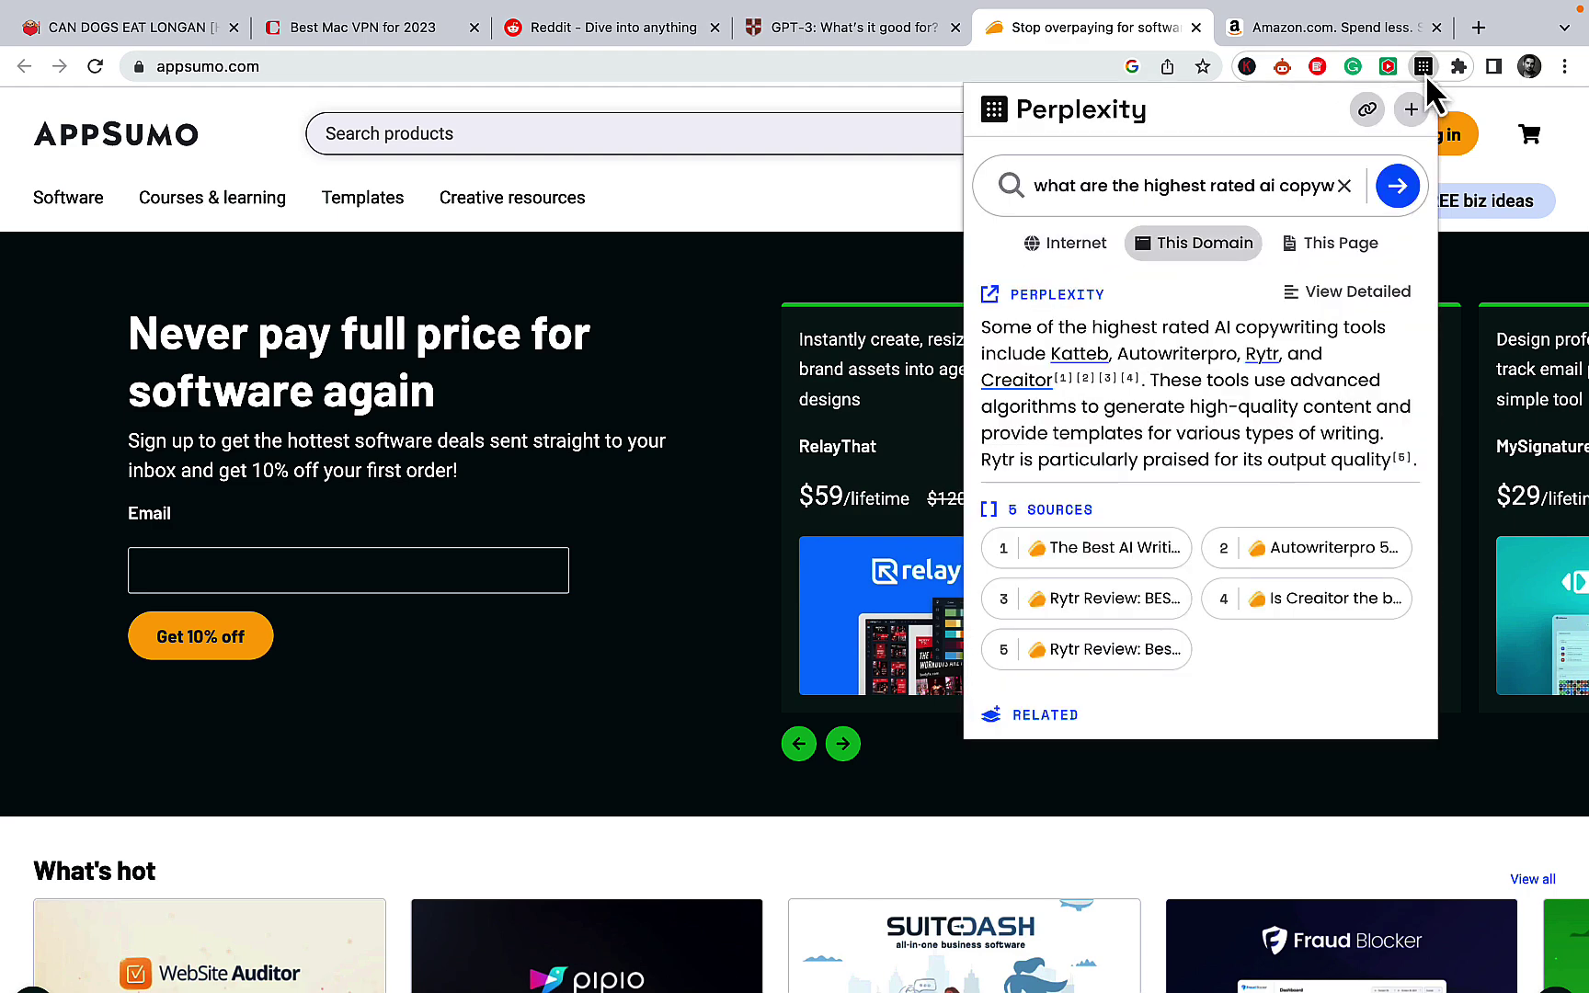
{"action": "left_click", "coordinate": [1091, 607]}
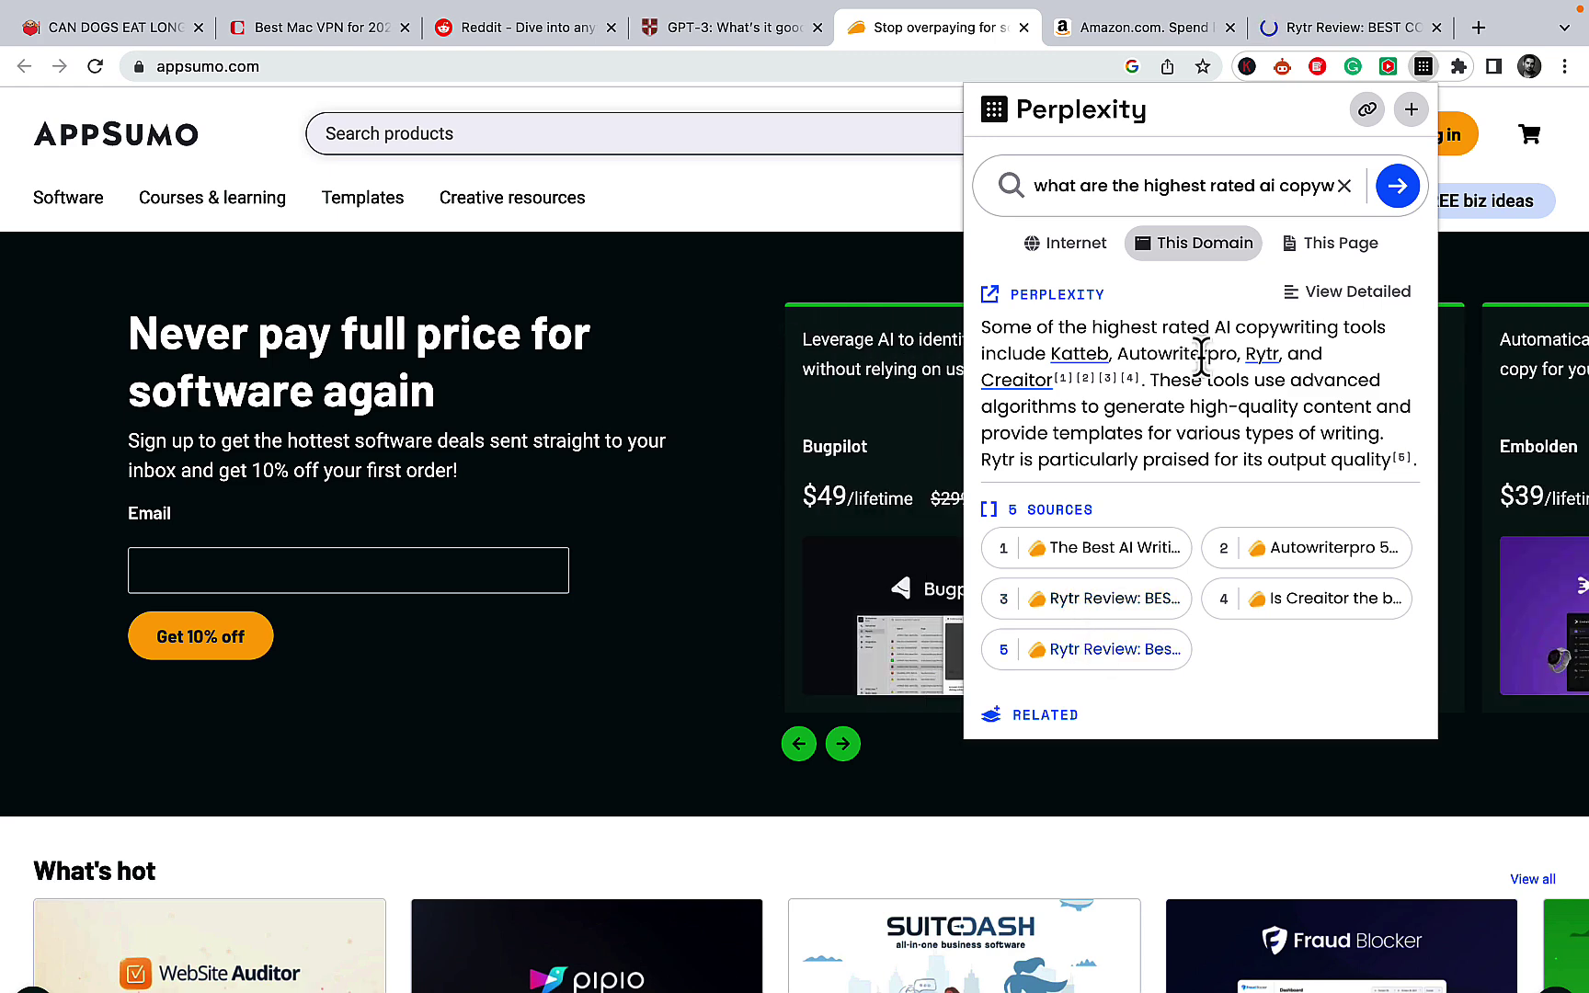
{"action": "left_click", "coordinate": [1327, 29]}
{"action": "scroll", "coordinate": [1436, 504], "scroll_direction": "down", "scroll_amount": 3}
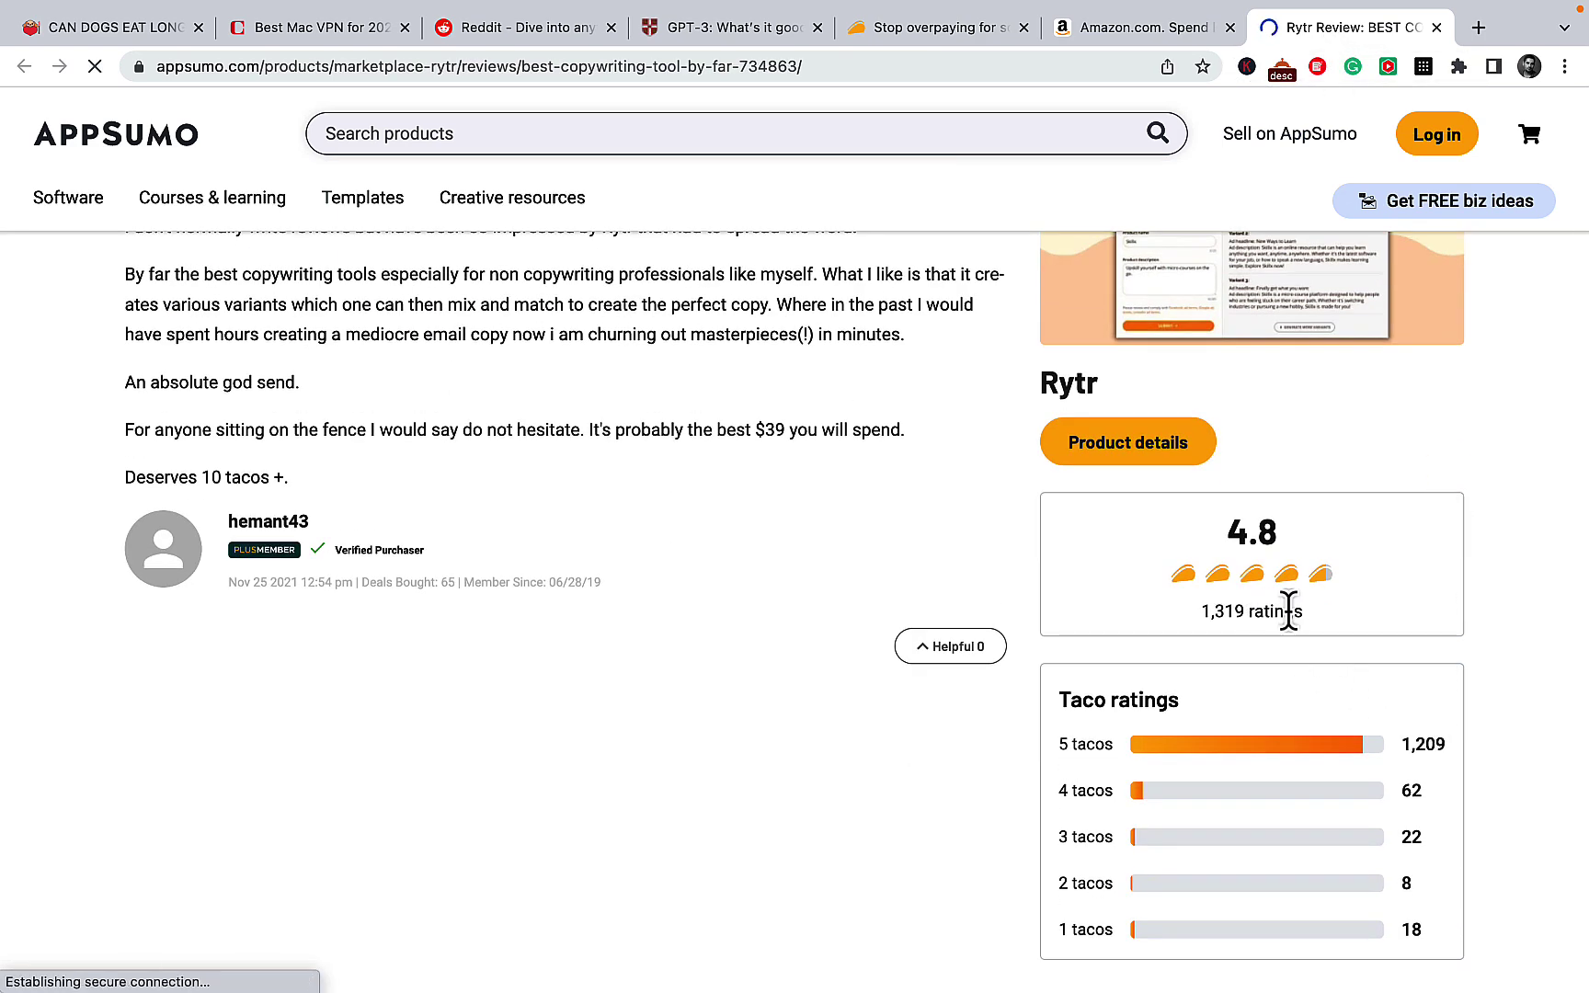
{"action": "scroll", "coordinate": [1291, 611], "scroll_direction": "up", "scroll_amount": 3}
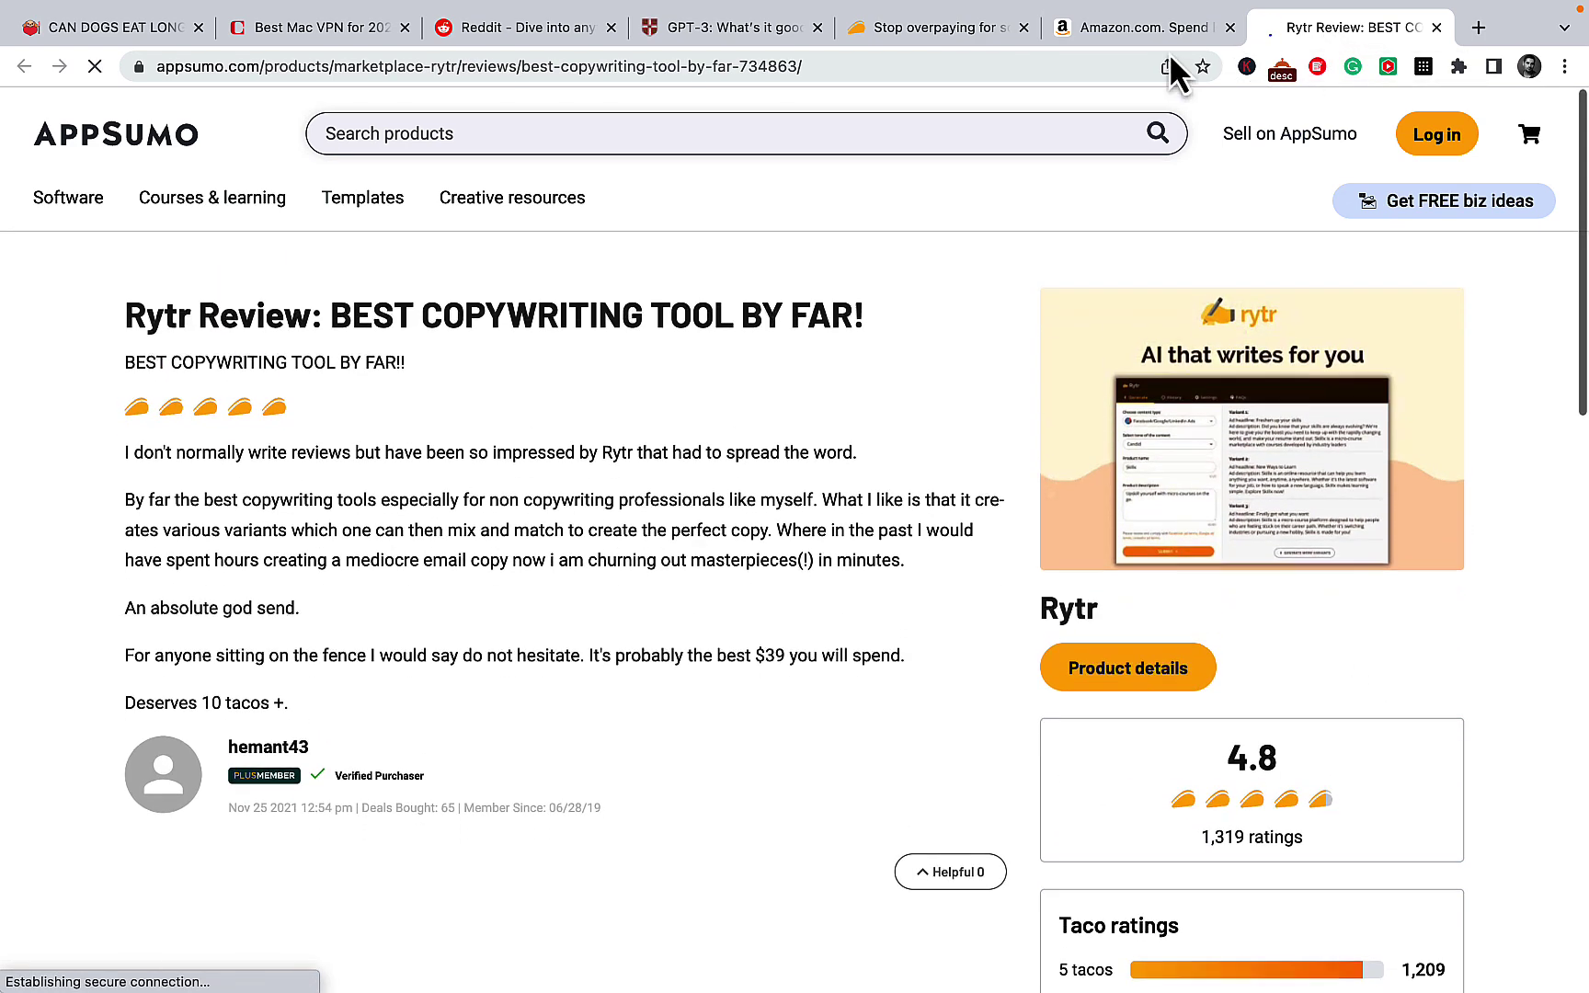
{"action": "left_click", "coordinate": [976, 32]}
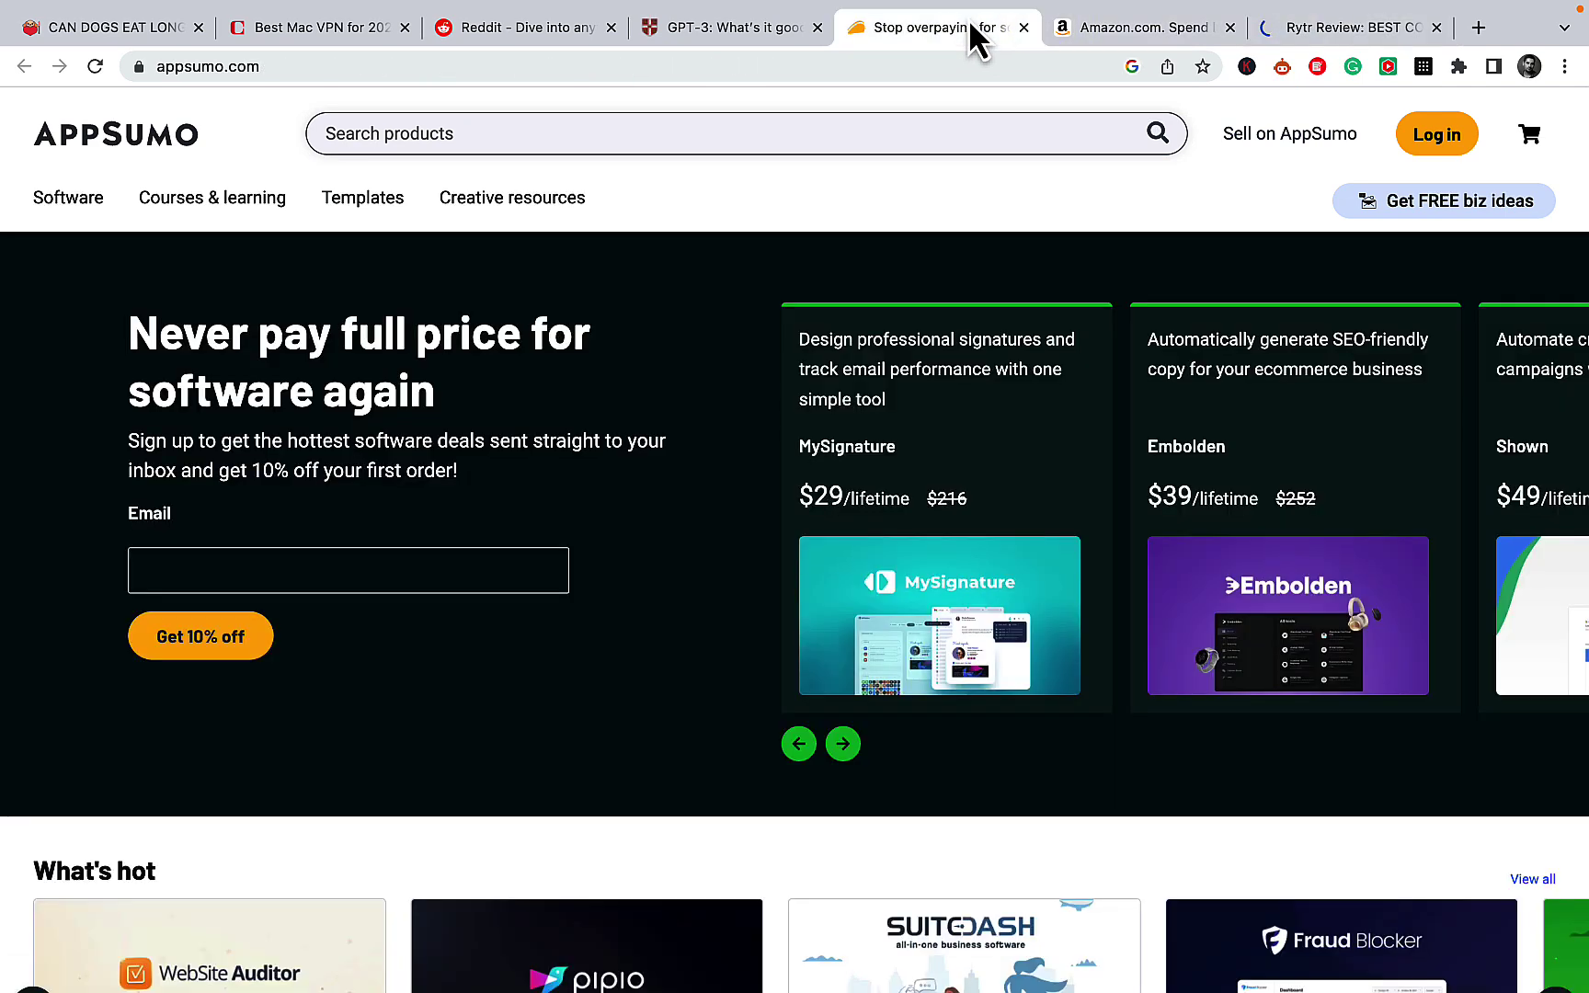
{"action": "left_click", "coordinate": [1425, 67]}
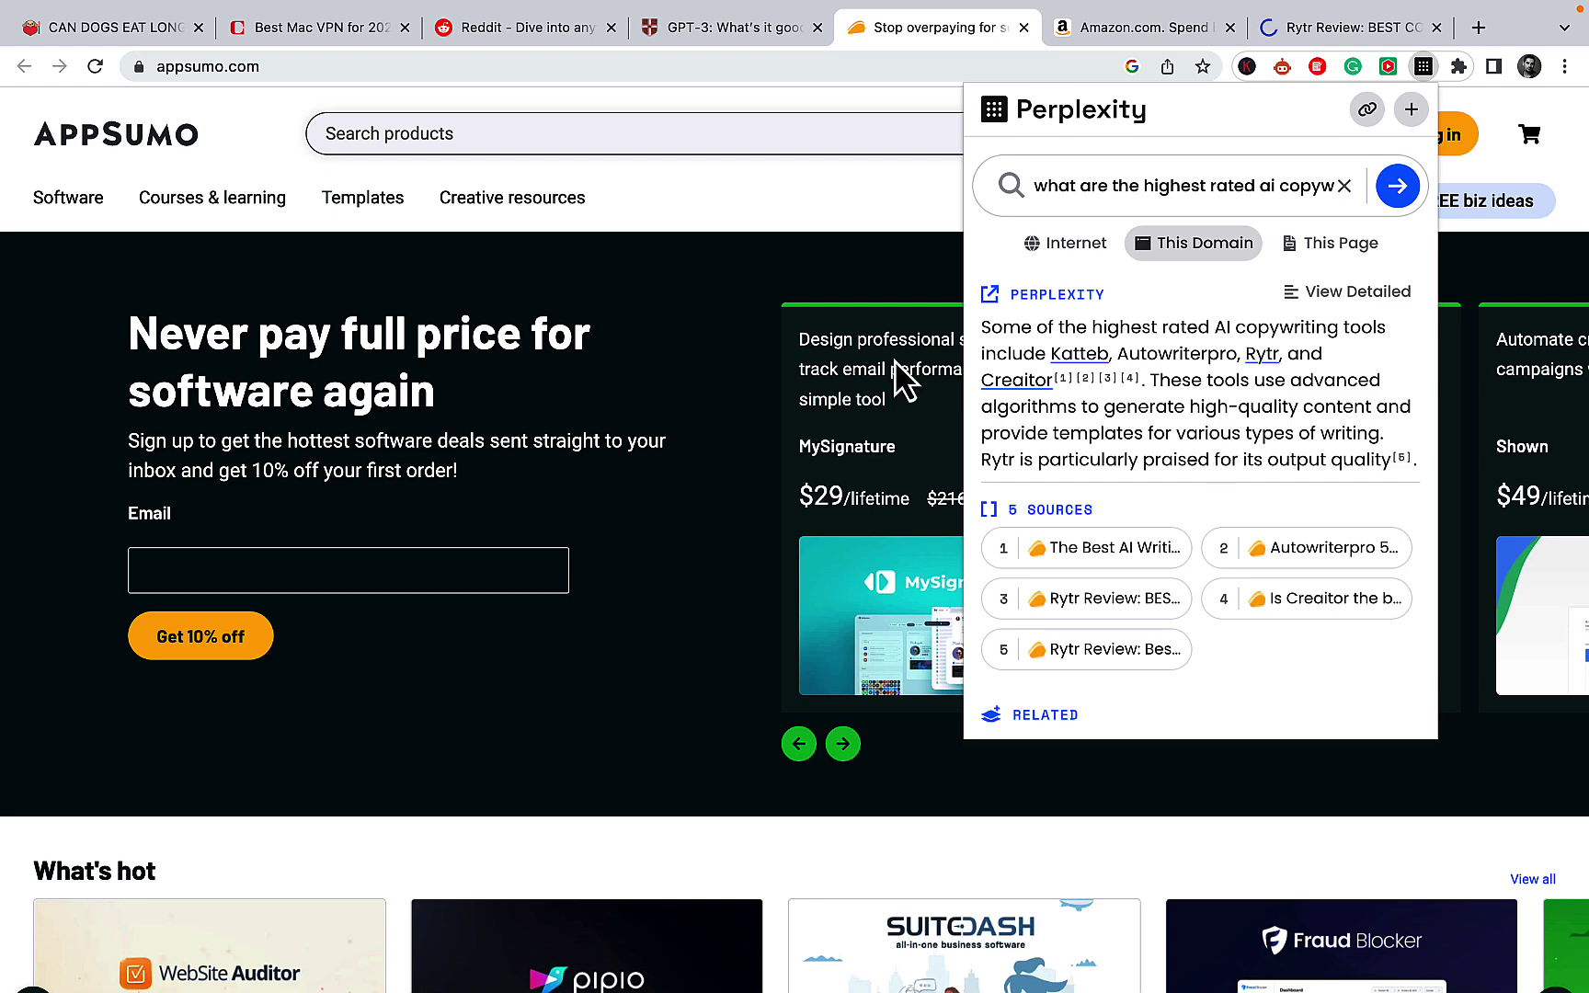
Switch to Amazon and close the leftover Rytr review tab
{"action": "left_click", "coordinate": [1137, 37]}
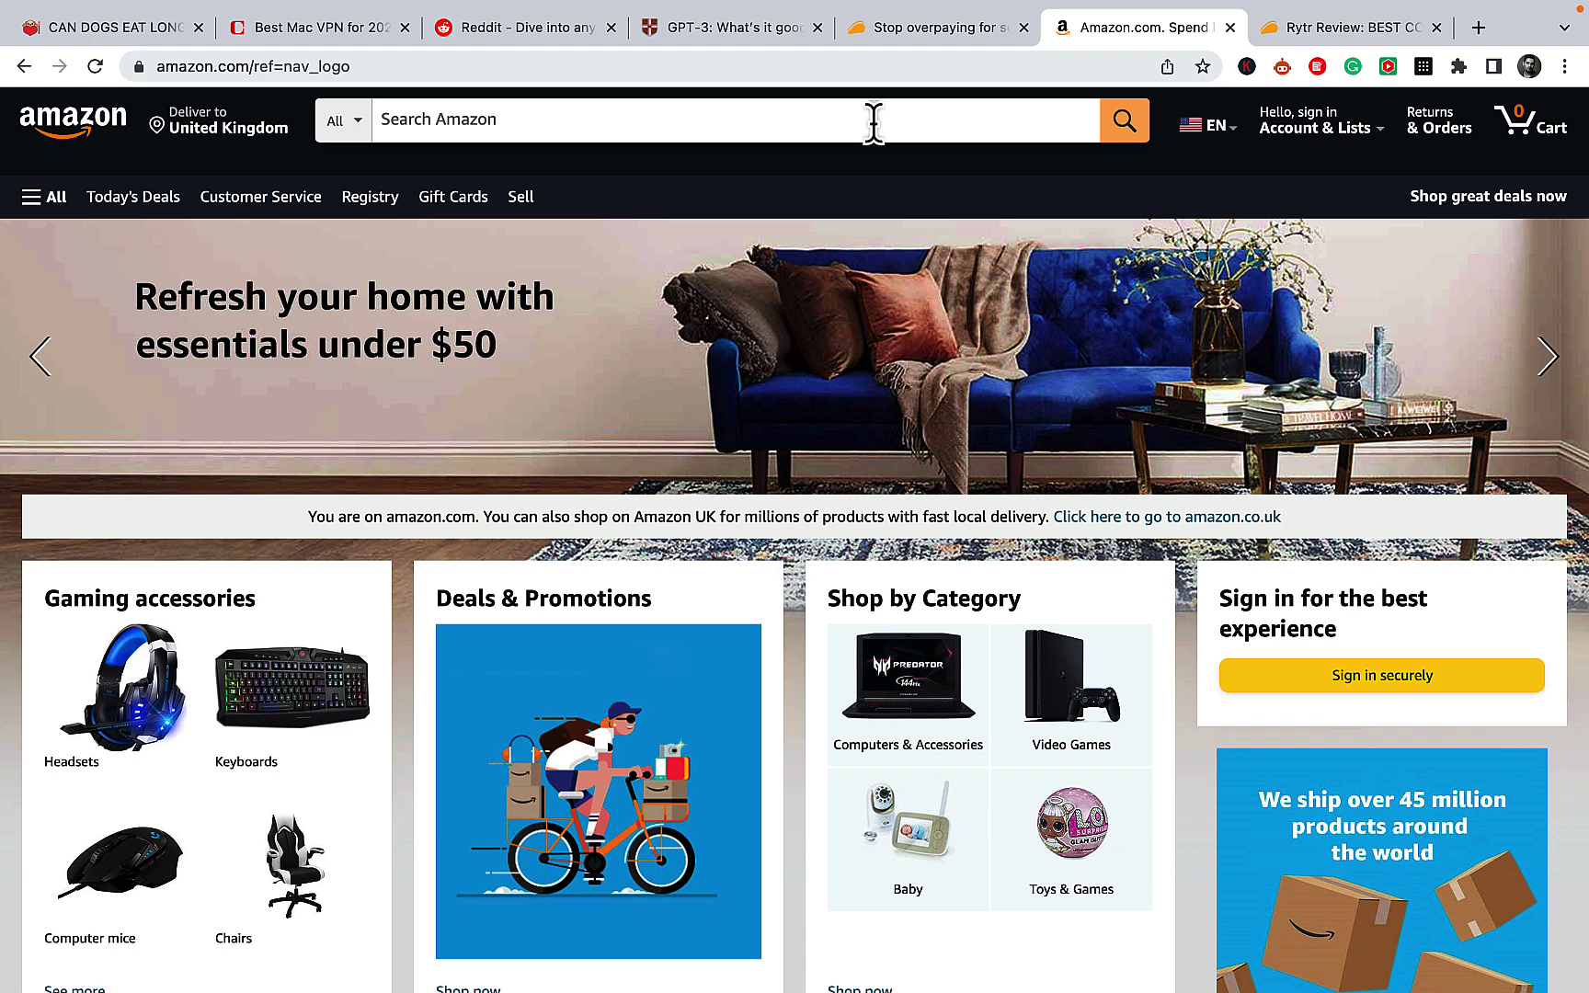
{"action": "left_click", "coordinate": [1366, 33]}
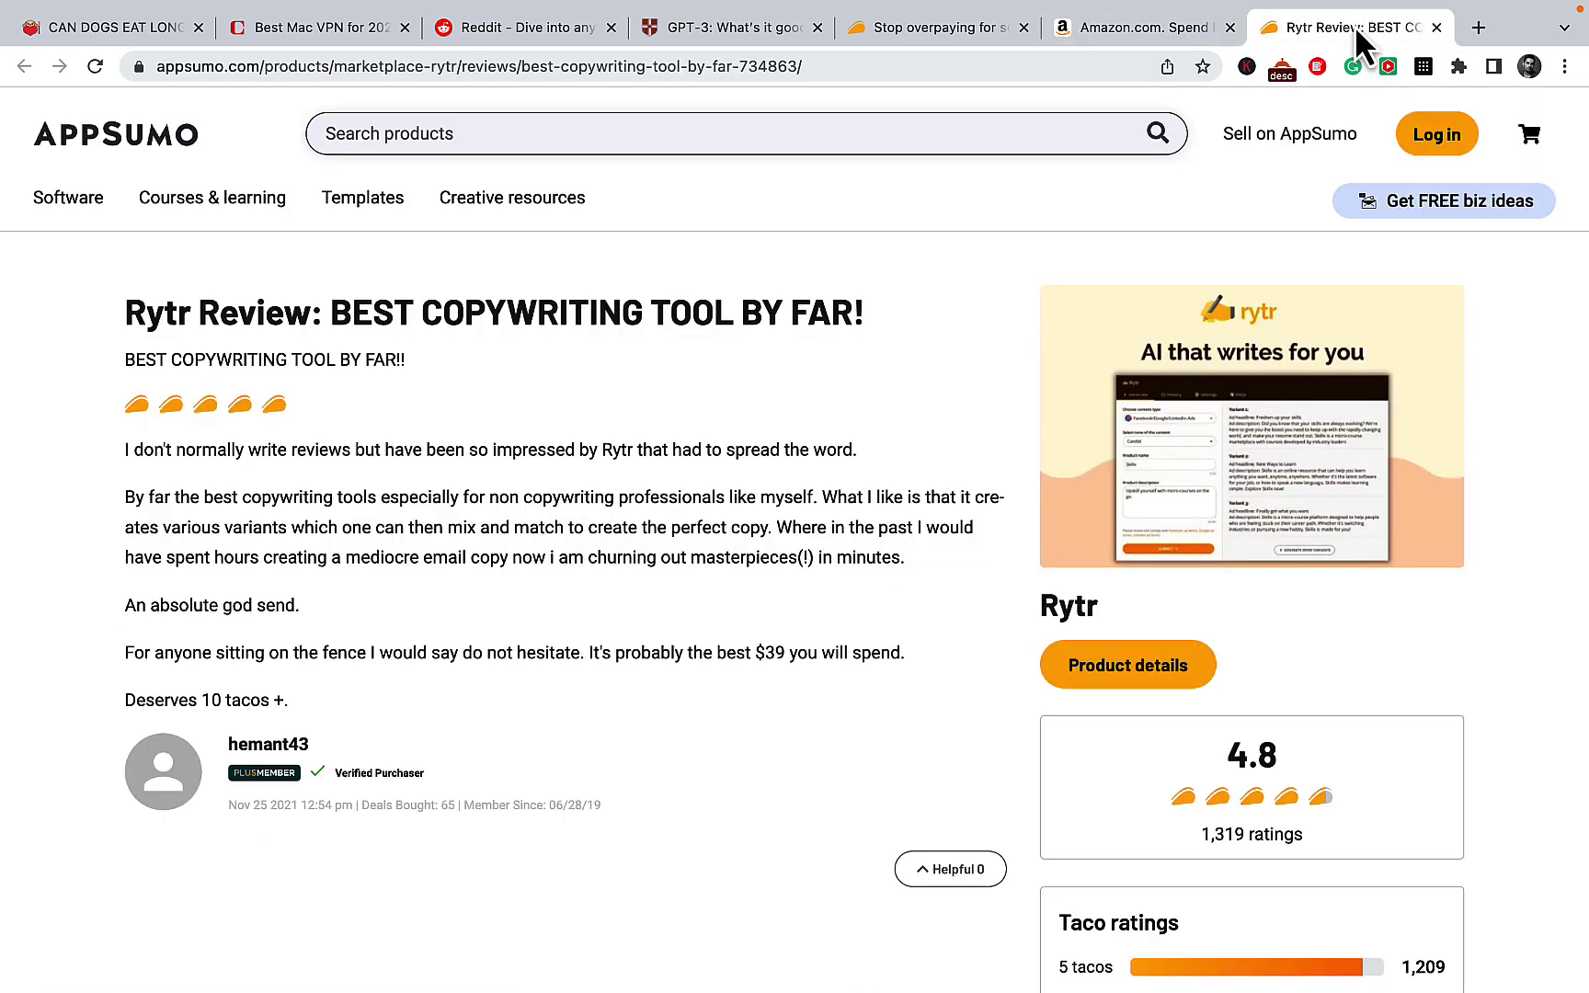
{"action": "left_click", "coordinate": [1438, 28]}
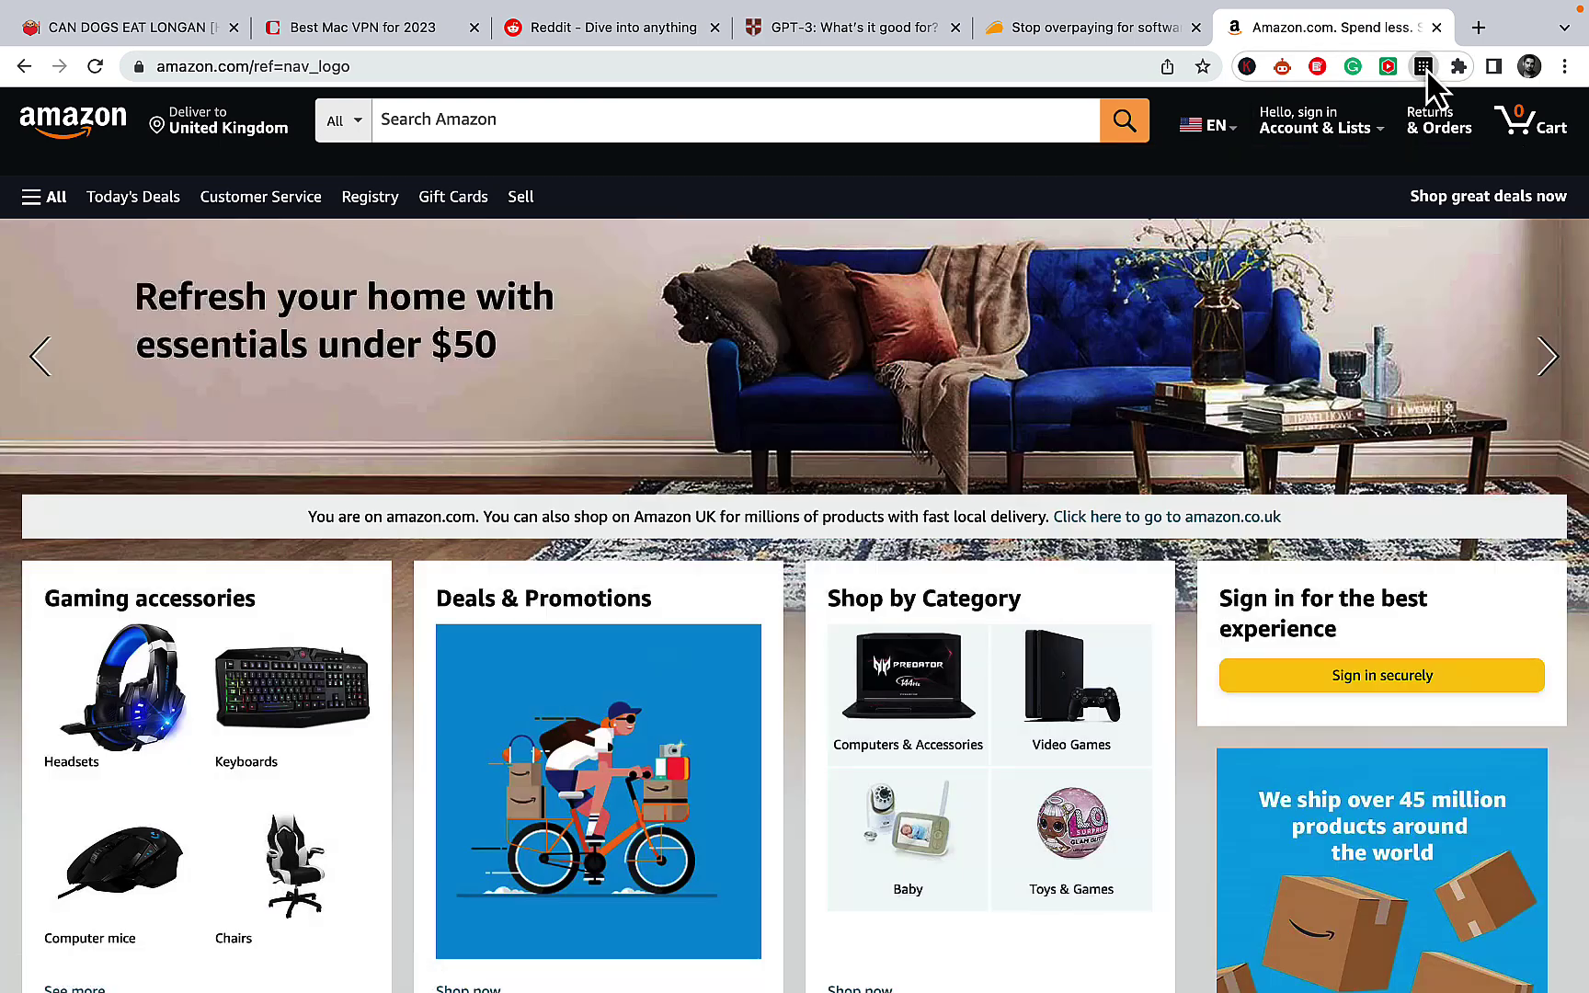
Ask Perplexity 'allen karr smoking pros and cons' about the Amazon domain
{"action": "left_click", "coordinate": [1424, 67]}
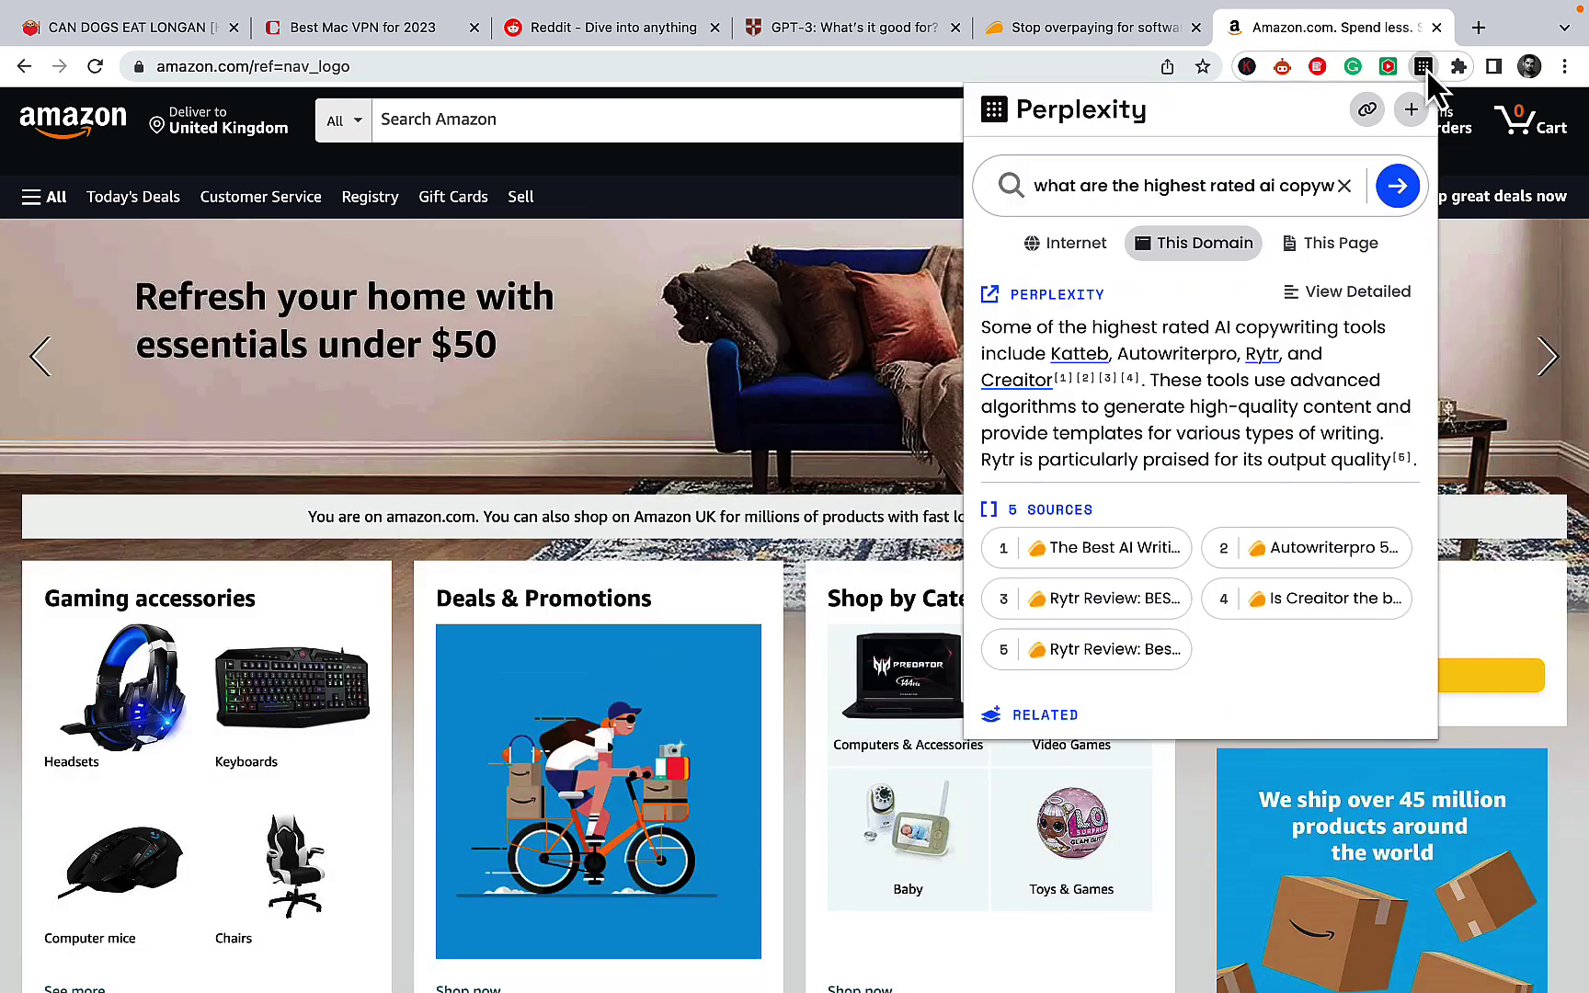
{"action": "left_click", "coordinate": [1345, 186]}
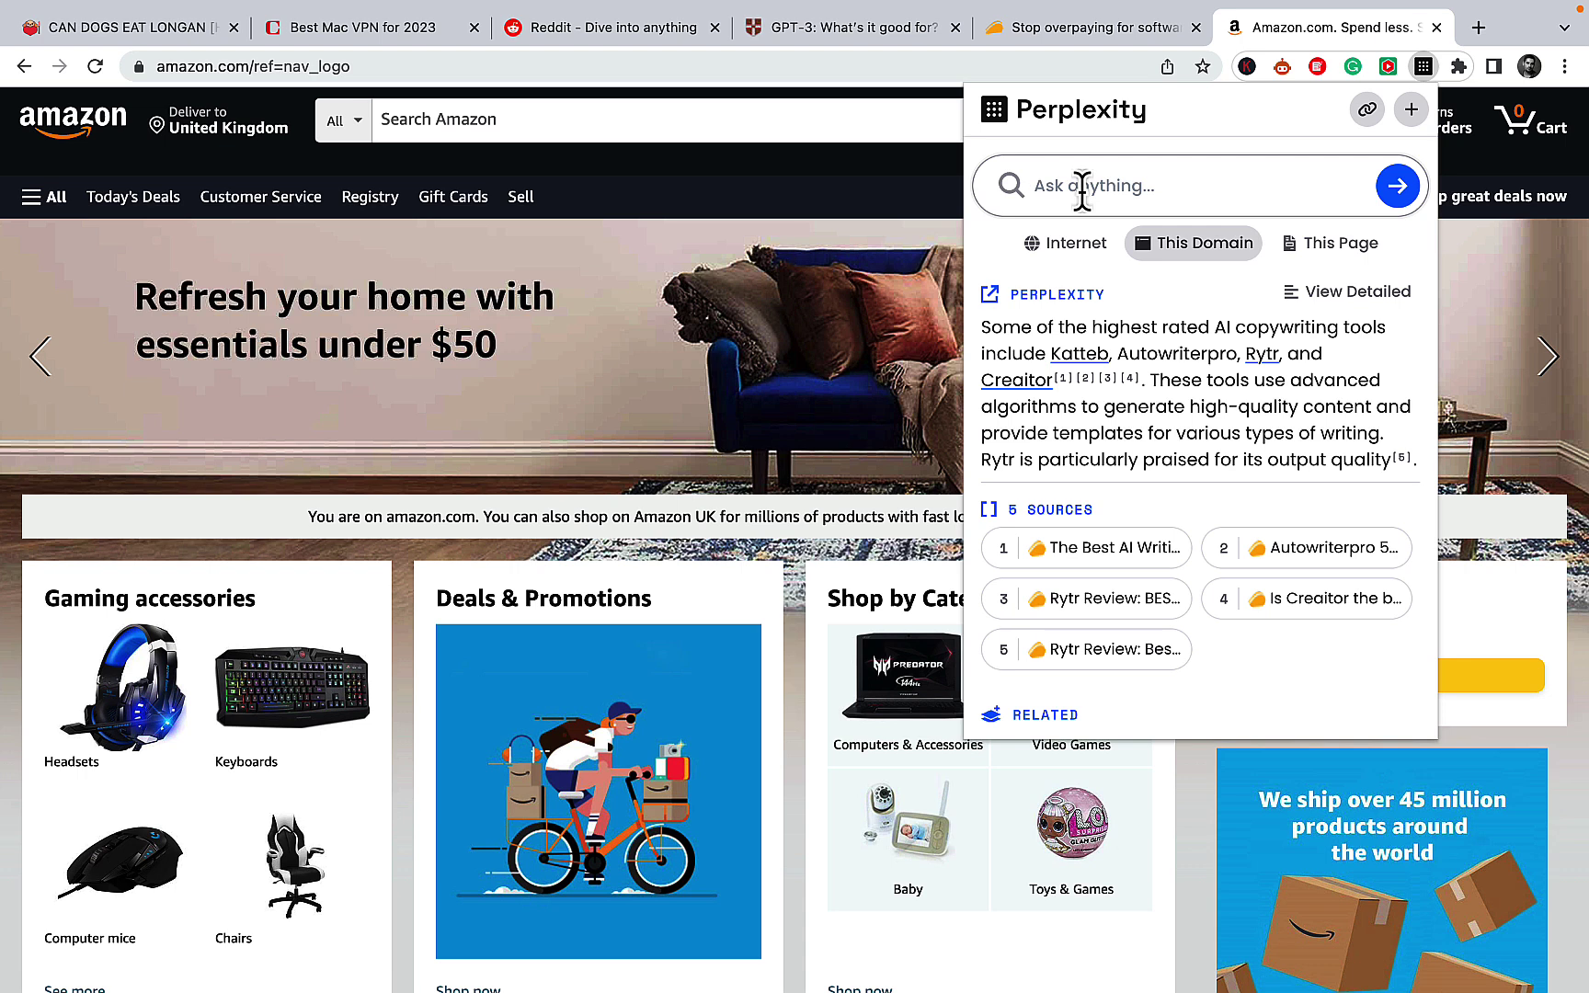
{"action": "type", "text": "allen karr smoking pros and con"}
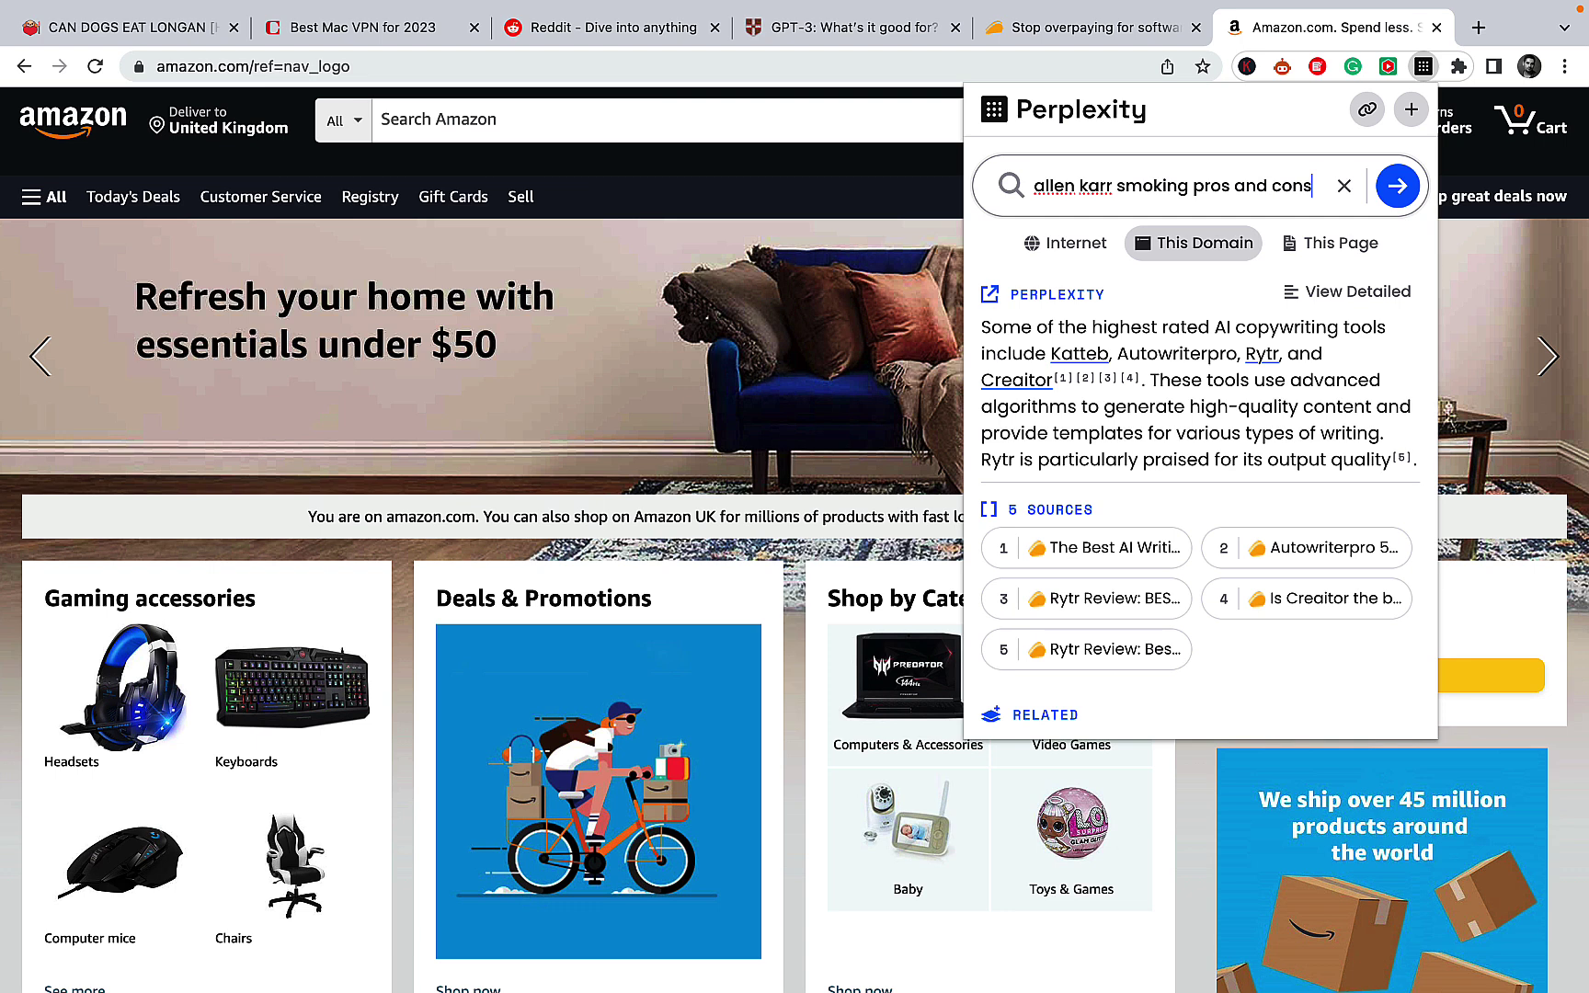
{"action": "type", "text": "s"}
{"action": "left_click", "coordinate": [1390, 201]}
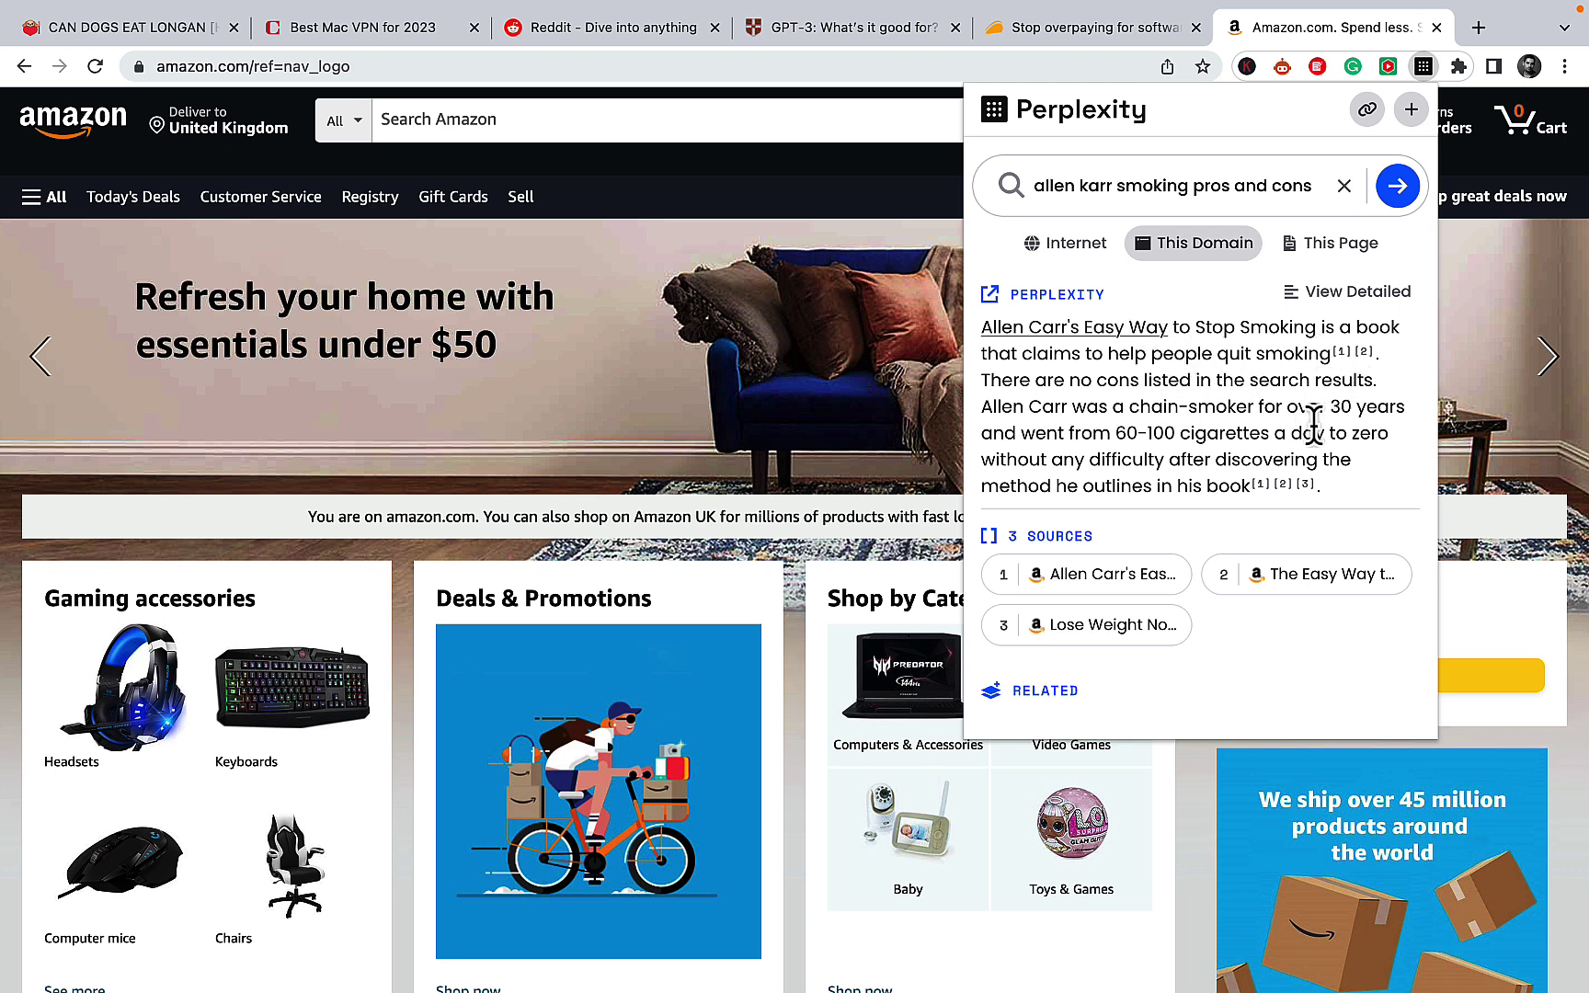
Switch the Allen Carr answer to View Detailed and read its background, pros and cons
{"action": "scroll", "coordinate": [1303, 443], "scroll_direction": "down", "scroll_amount": 2}
{"action": "scroll", "coordinate": [1303, 443], "scroll_direction": "up", "scroll_amount": 2}
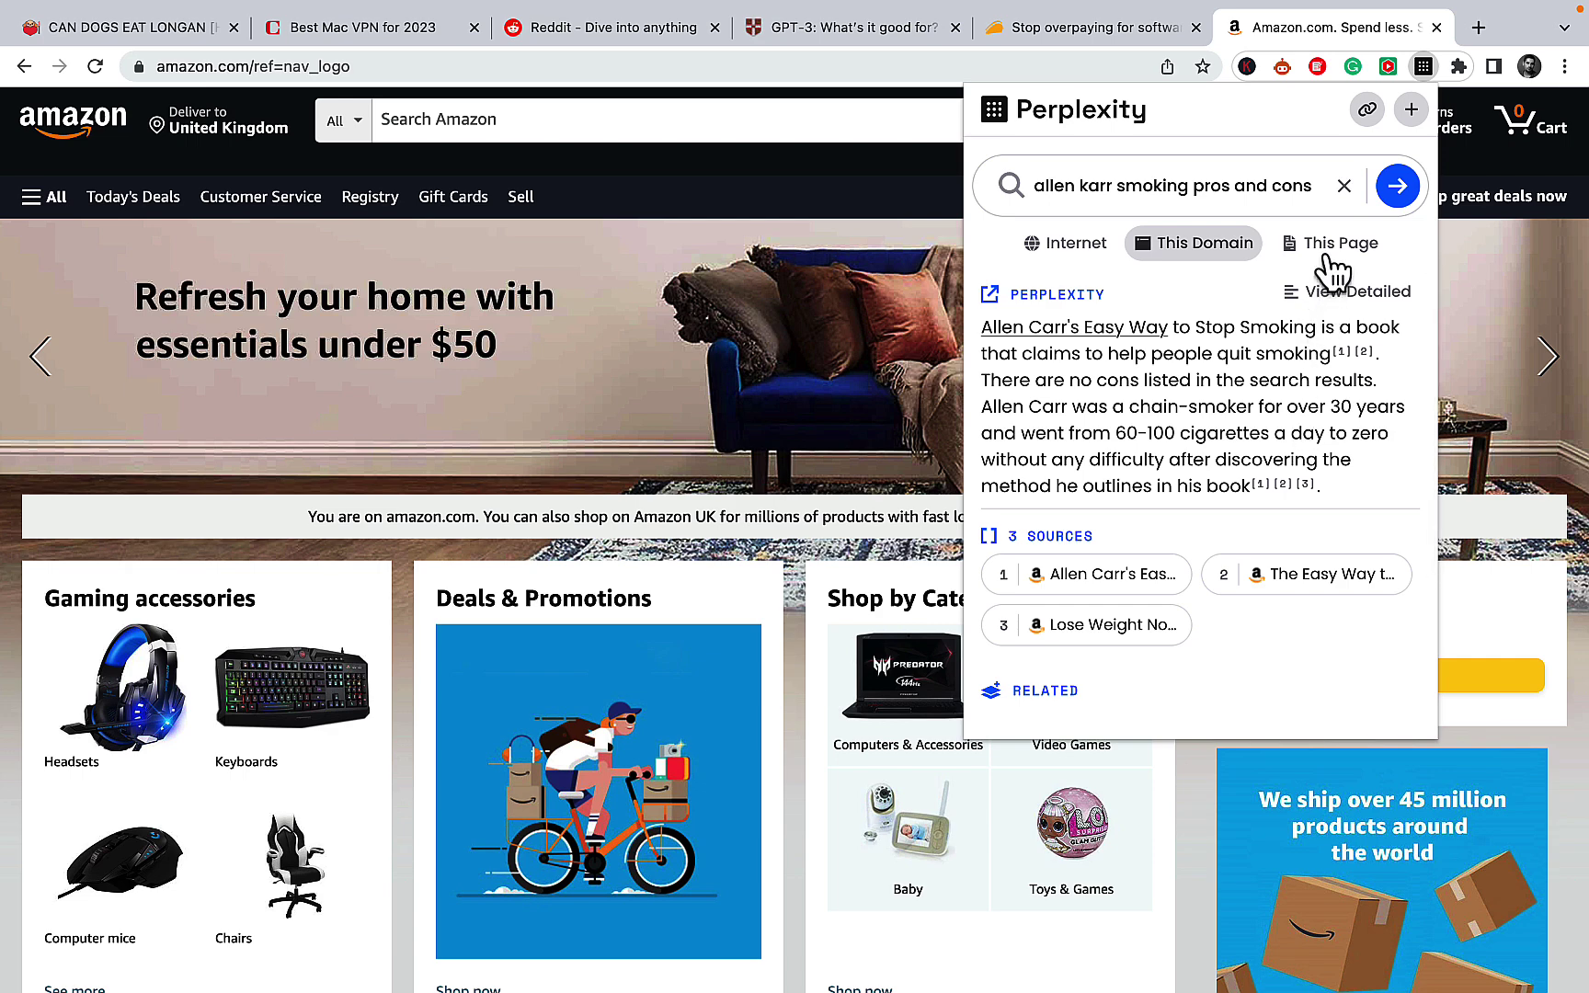
{"action": "left_click", "coordinate": [1352, 299]}
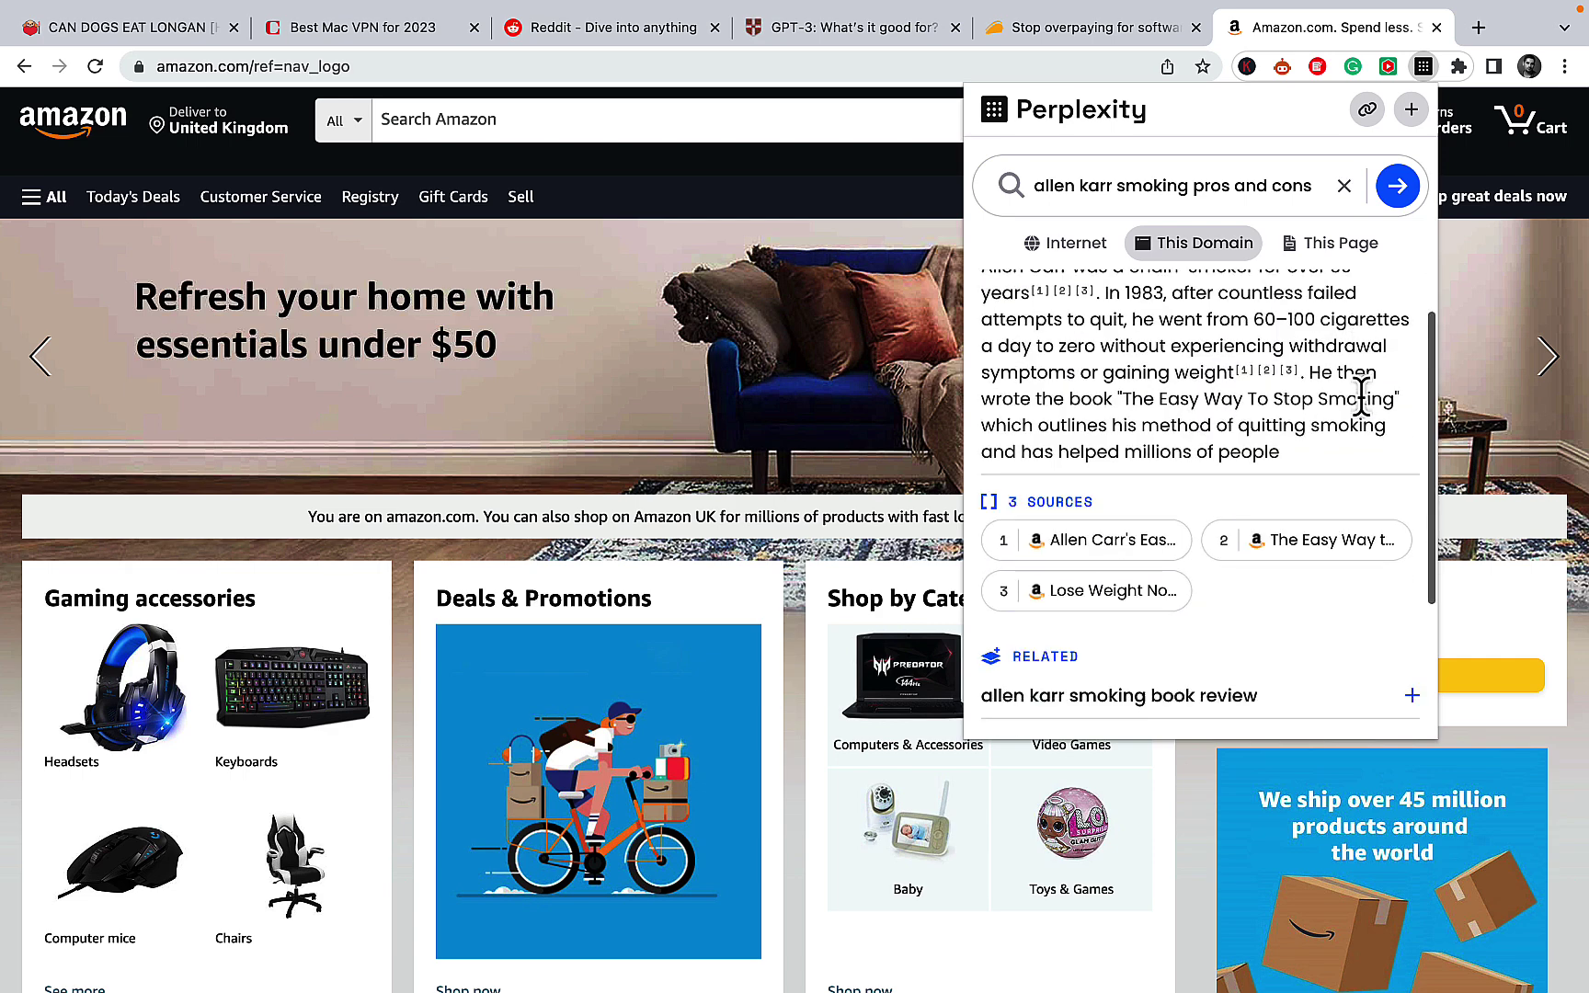
{"action": "scroll", "coordinate": [1361, 395], "scroll_direction": "down", "scroll_amount": 3}
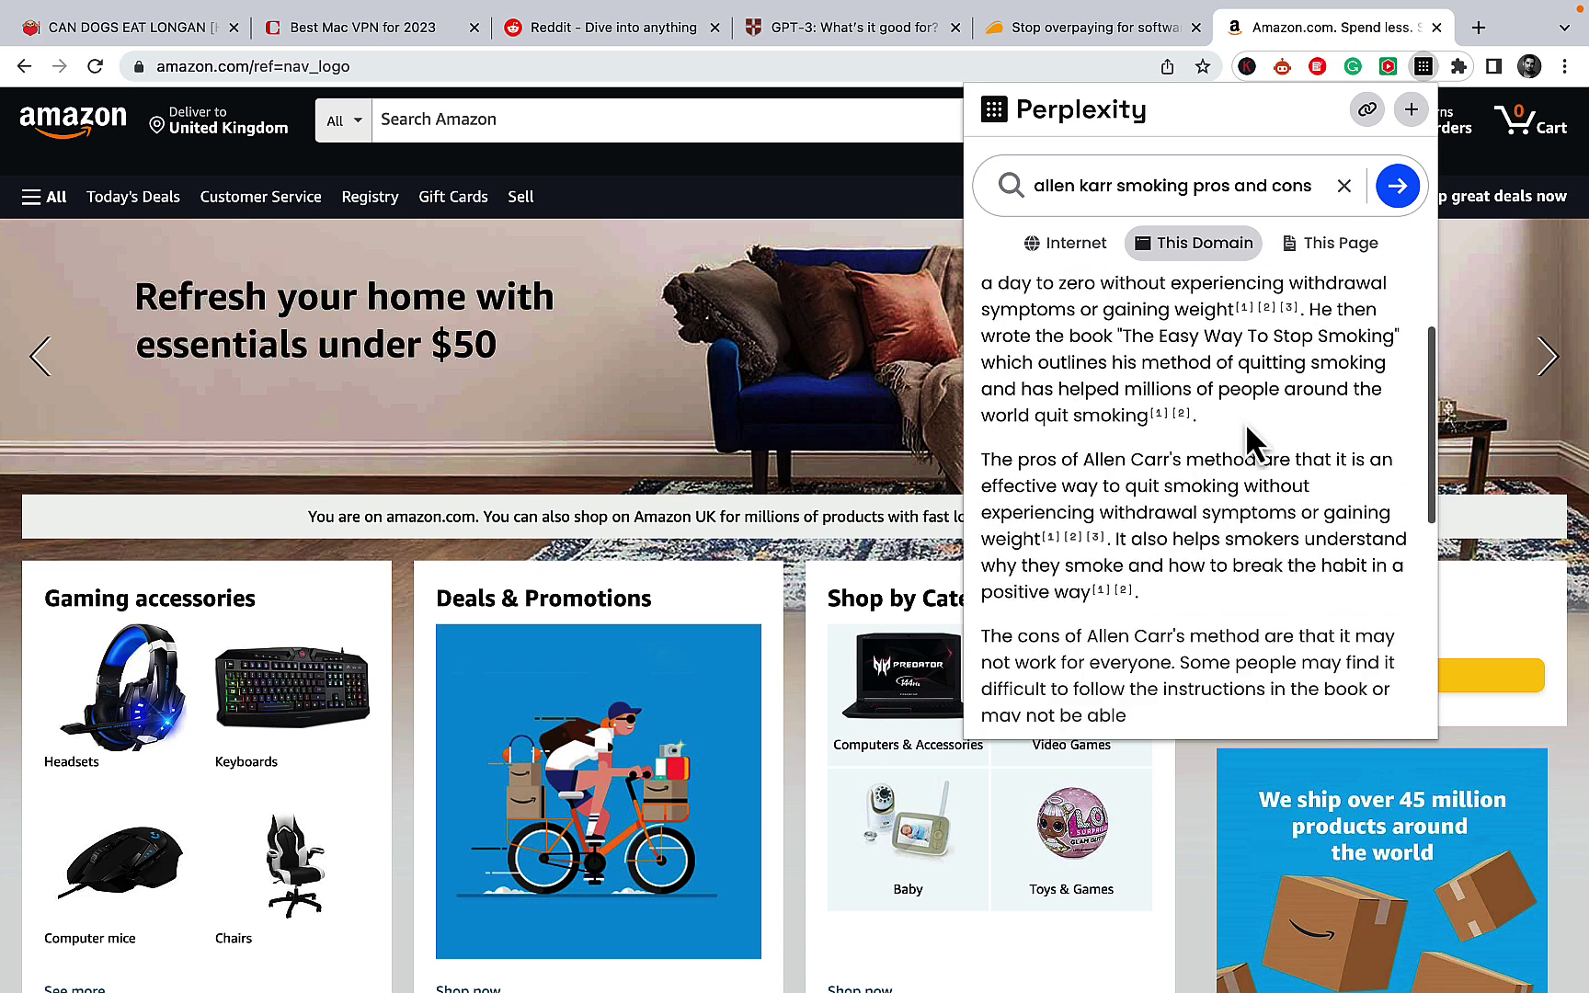
{"action": "scroll", "coordinate": [1260, 488], "scroll_direction": "down", "scroll_amount": 2}
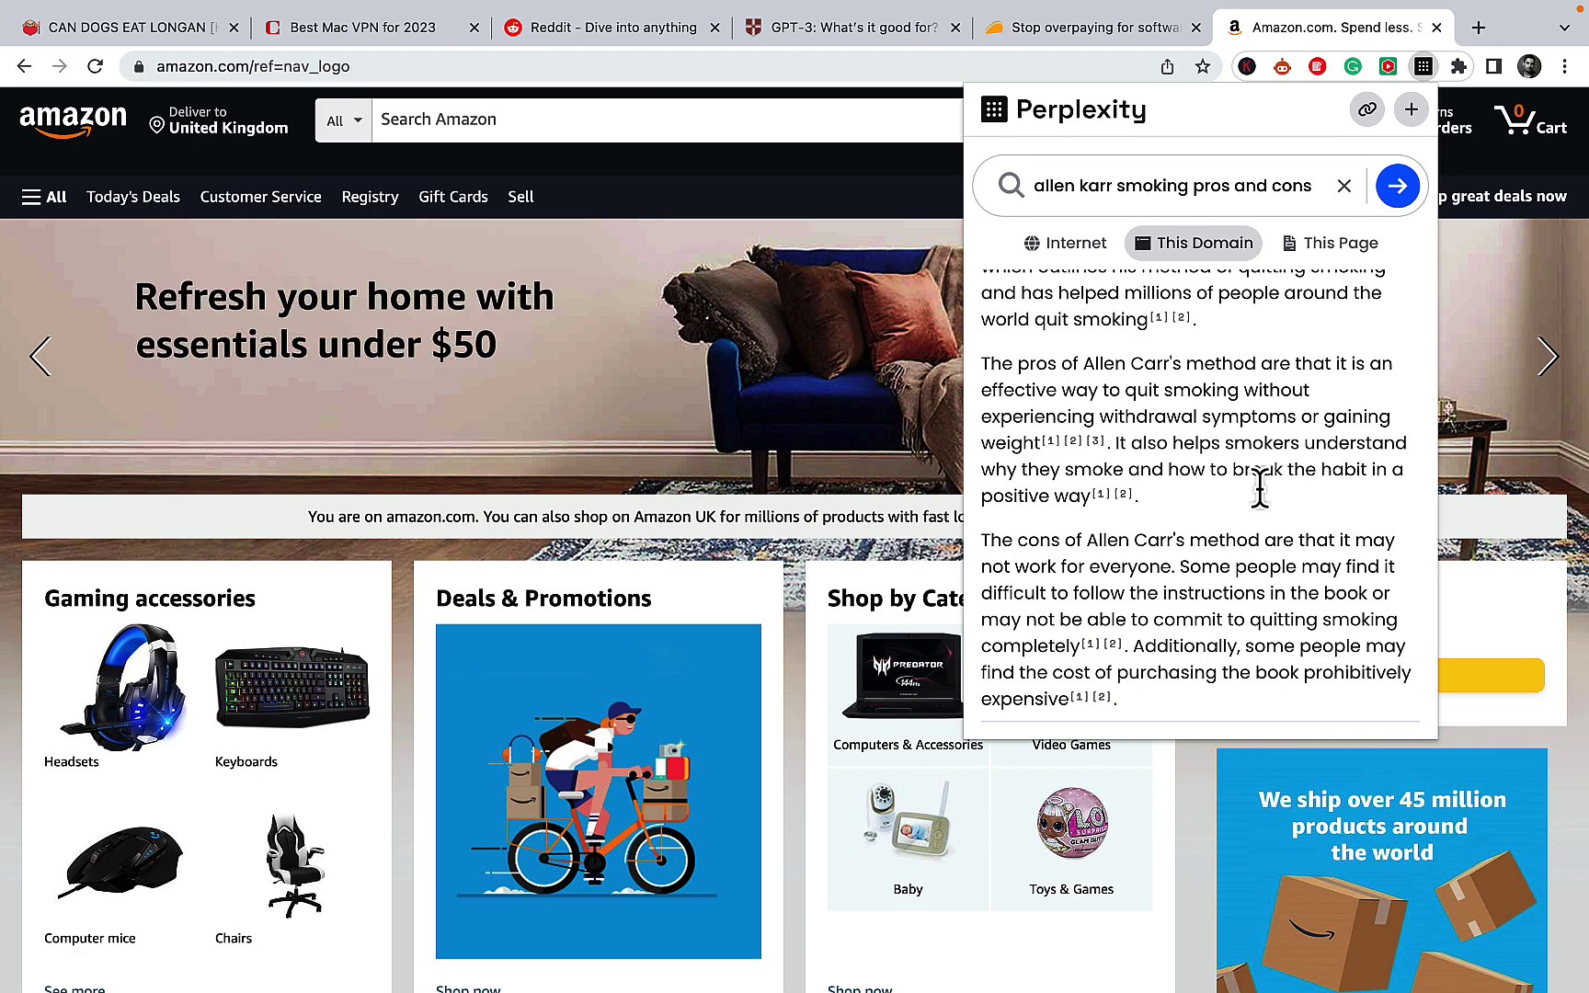
{"action": "scroll", "coordinate": [1260, 488], "scroll_direction": "down", "scroll_amount": 3}
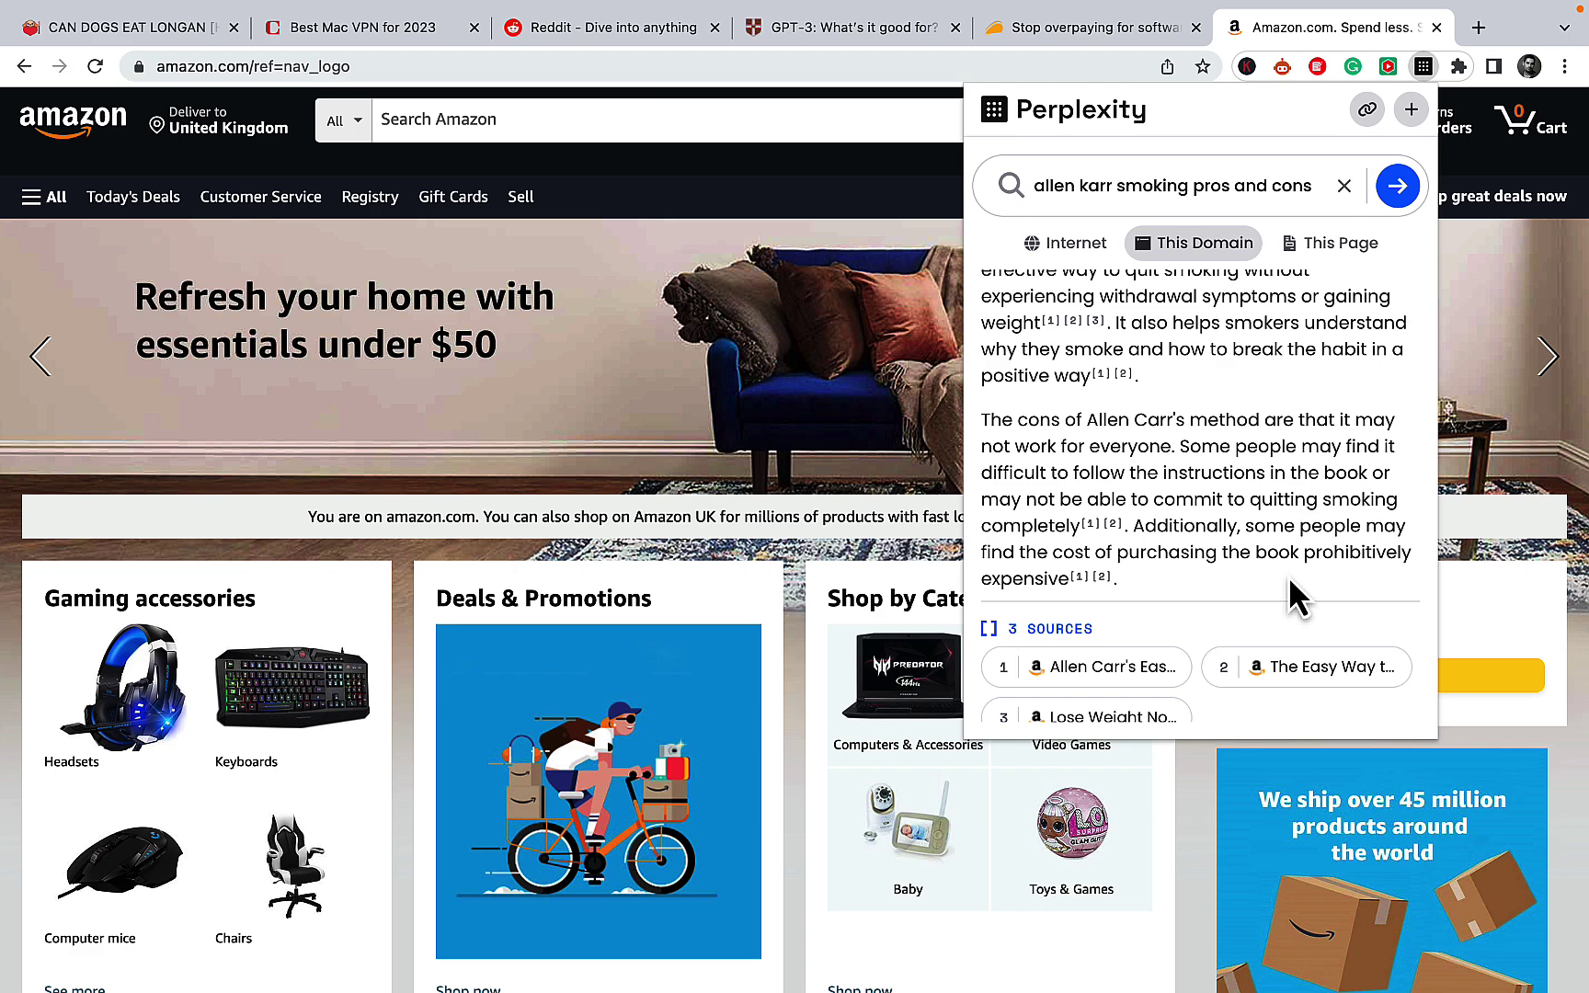
{"action": "scroll", "coordinate": [1289, 576], "scroll_direction": "down", "scroll_amount": 5}
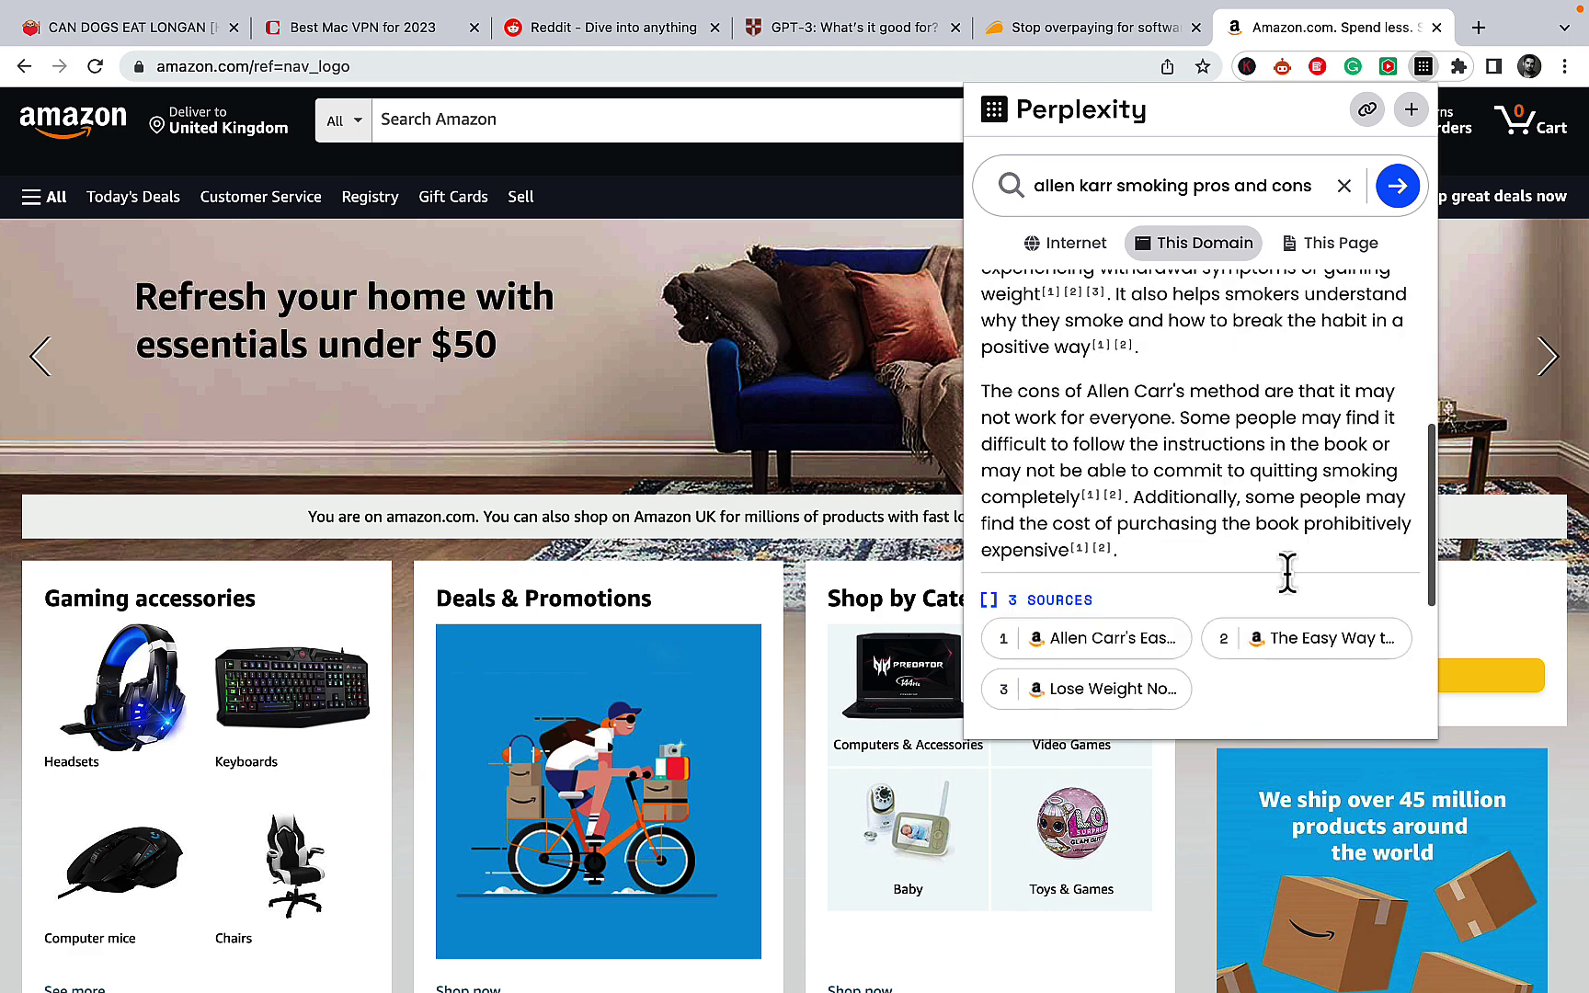
{"action": "scroll", "coordinate": [1307, 571], "scroll_direction": "up", "scroll_amount": 10}
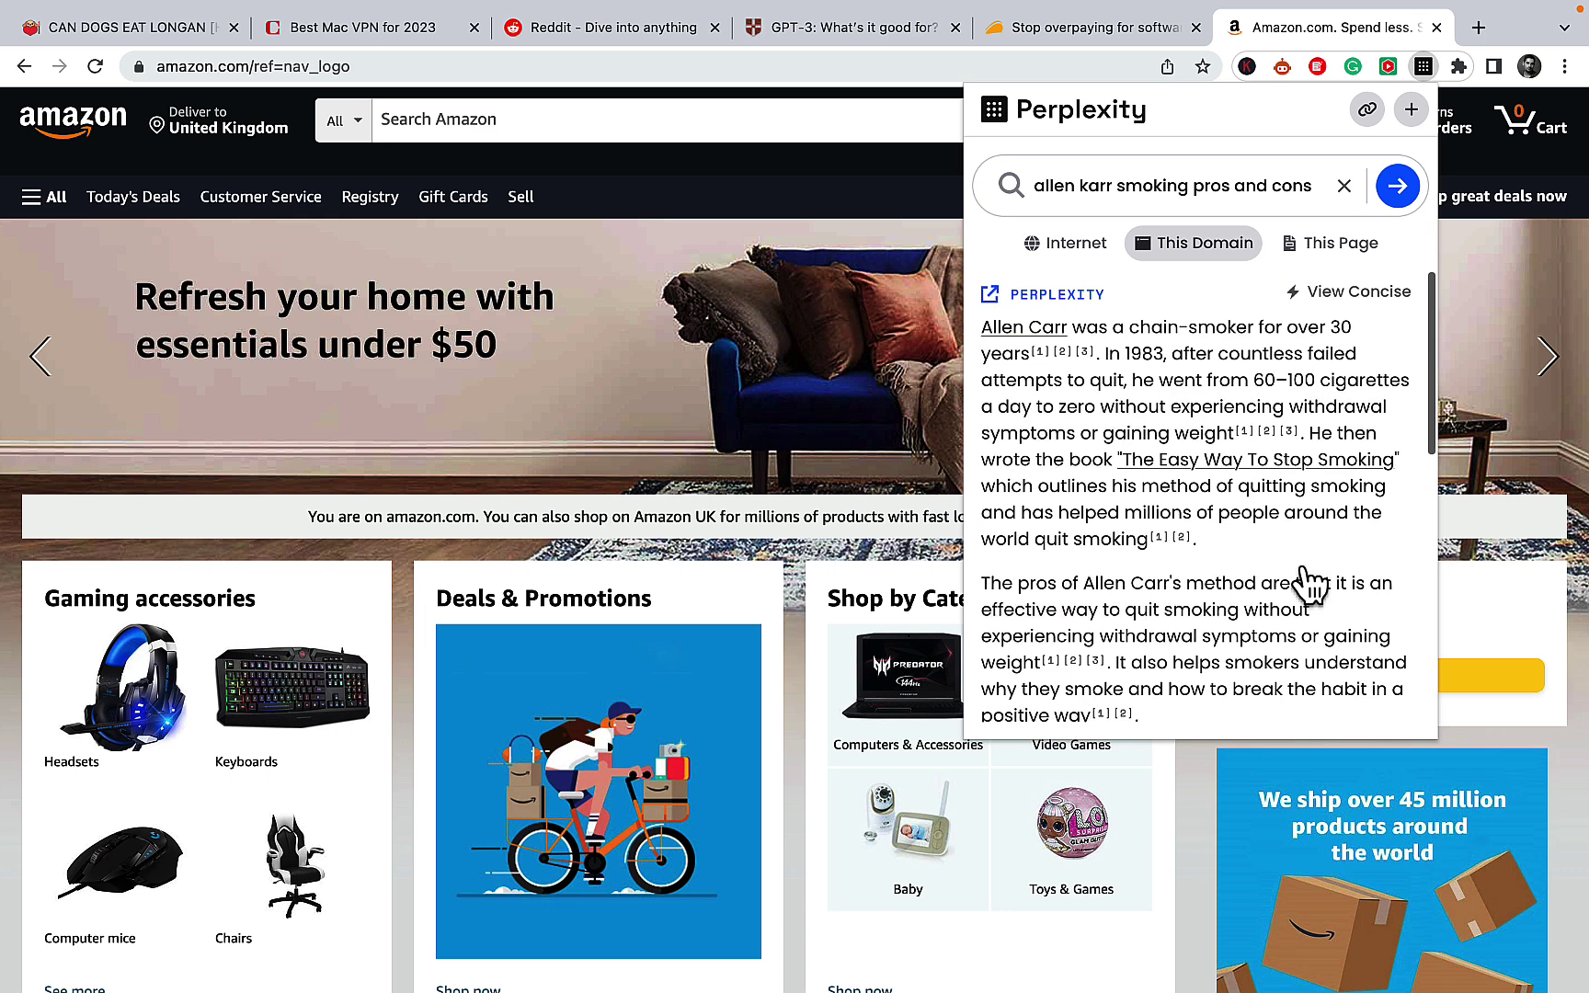
Dismiss the Perplexity popup to reveal the full Amazon homepage behind it
{"action": "left_click", "coordinate": [753, 120]}
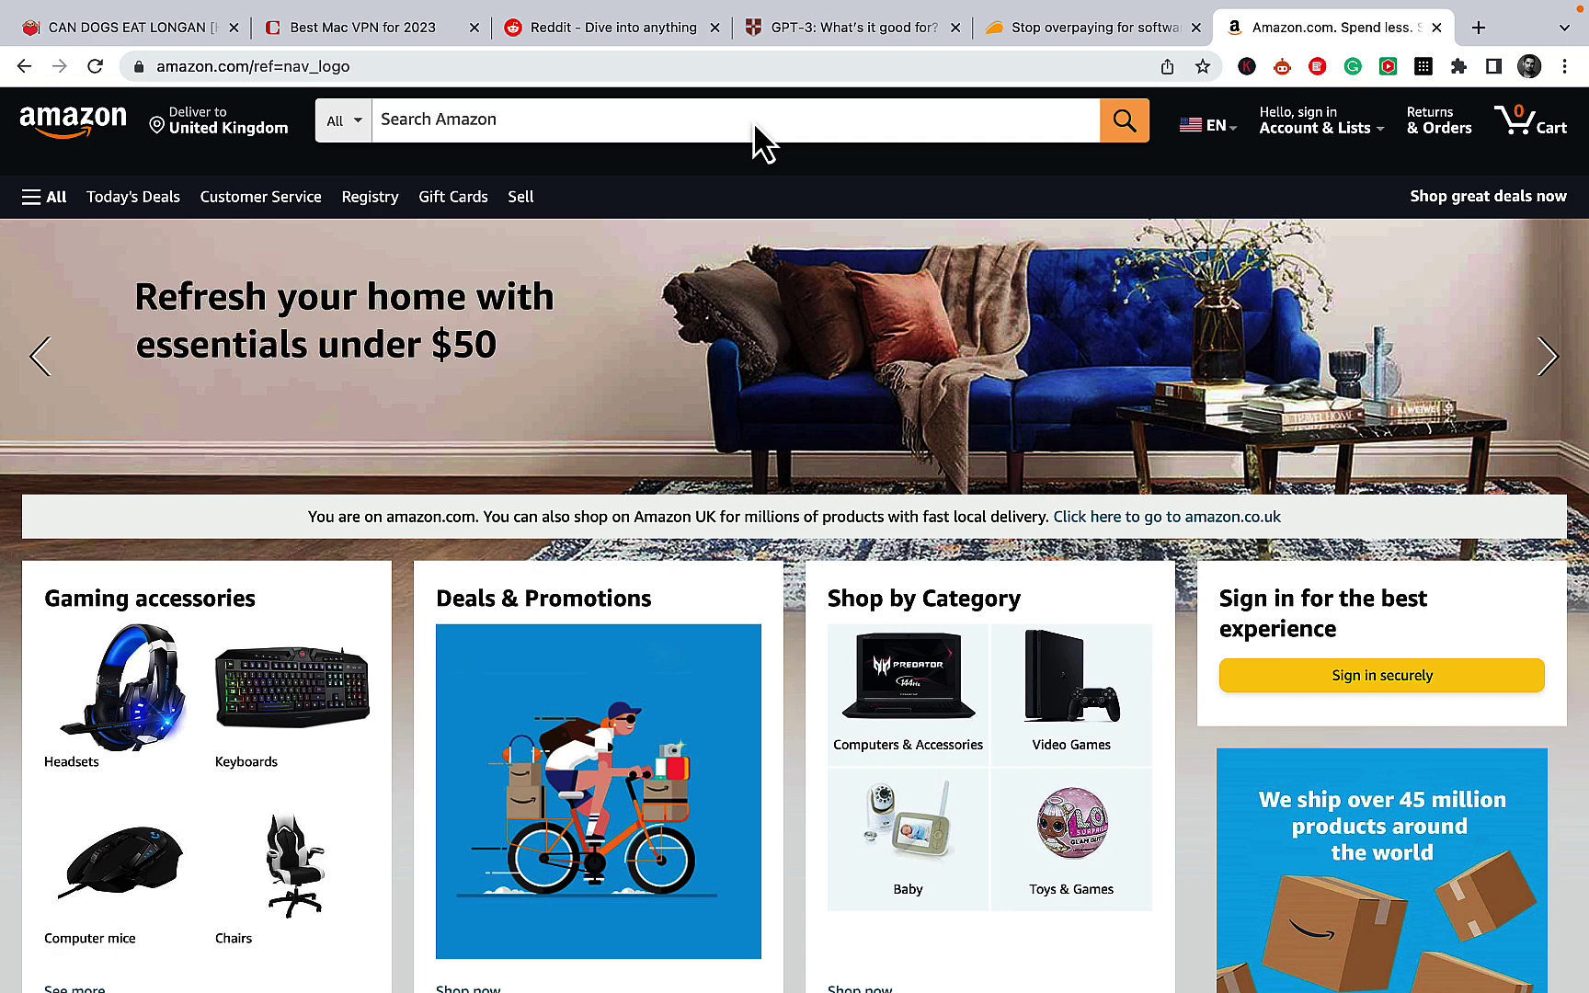